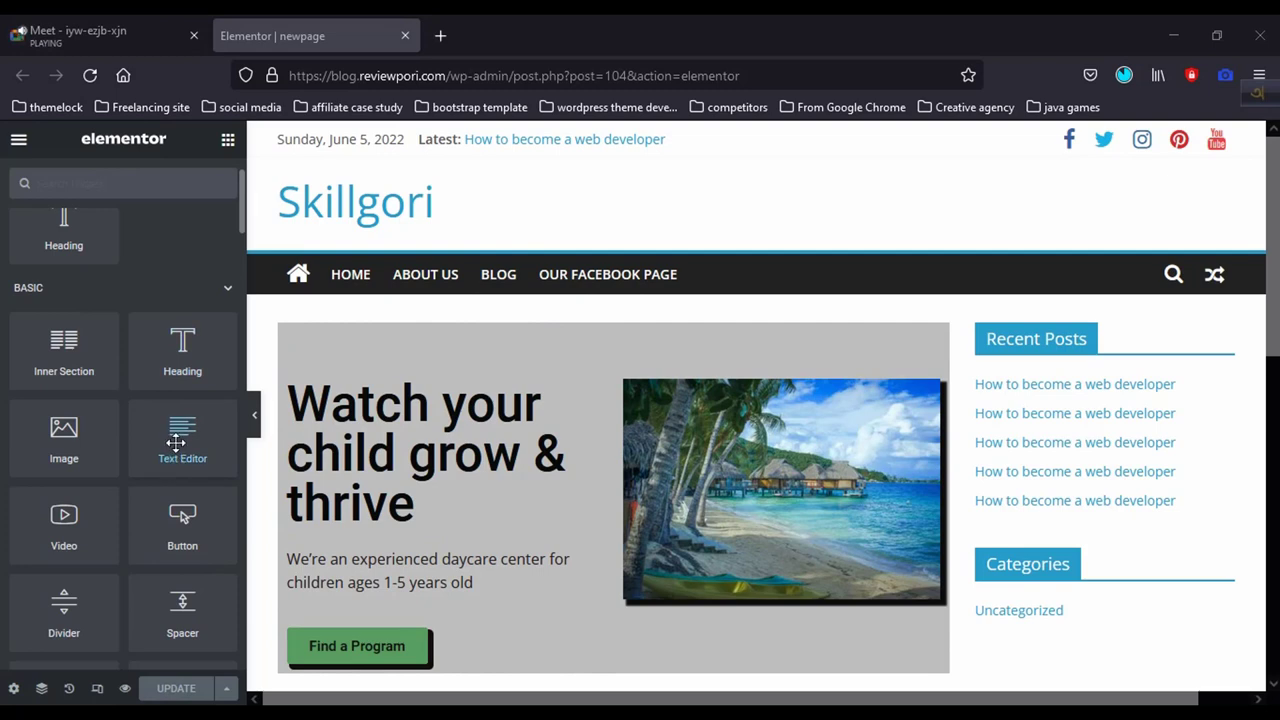
pyautogui.scroll(-2, 167, 473)
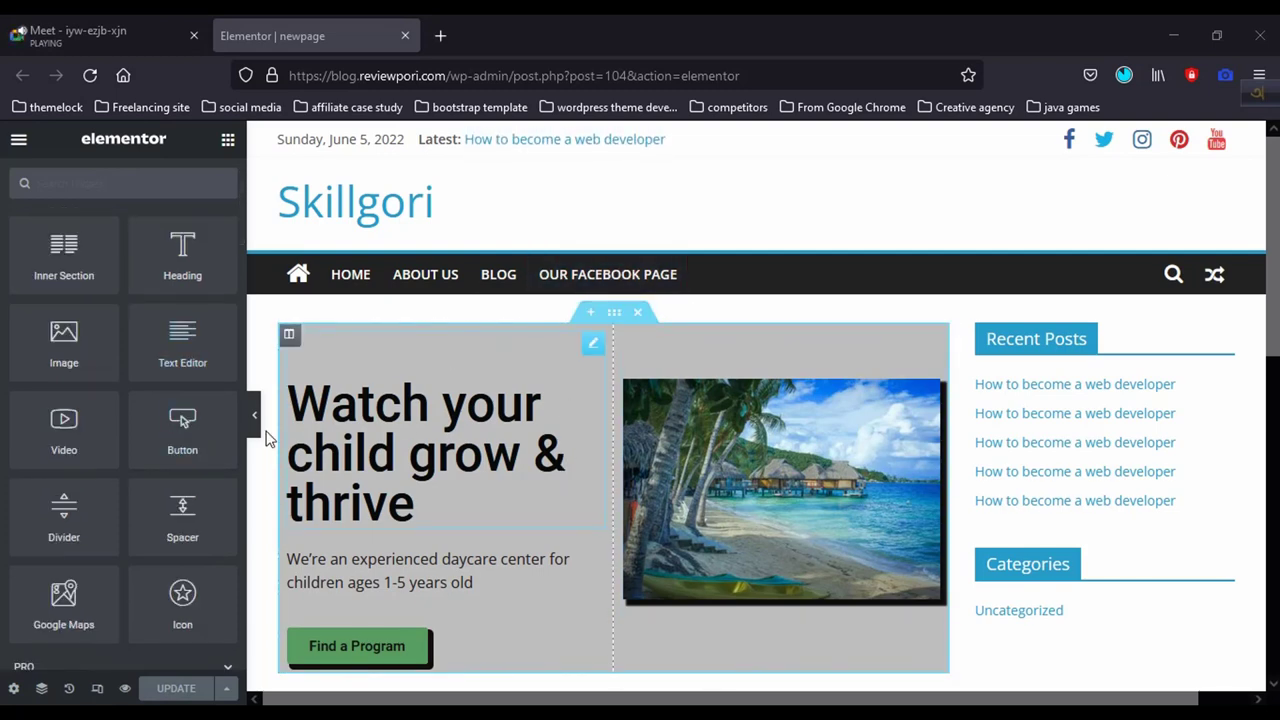
pyautogui.scroll(2, 134, 486)
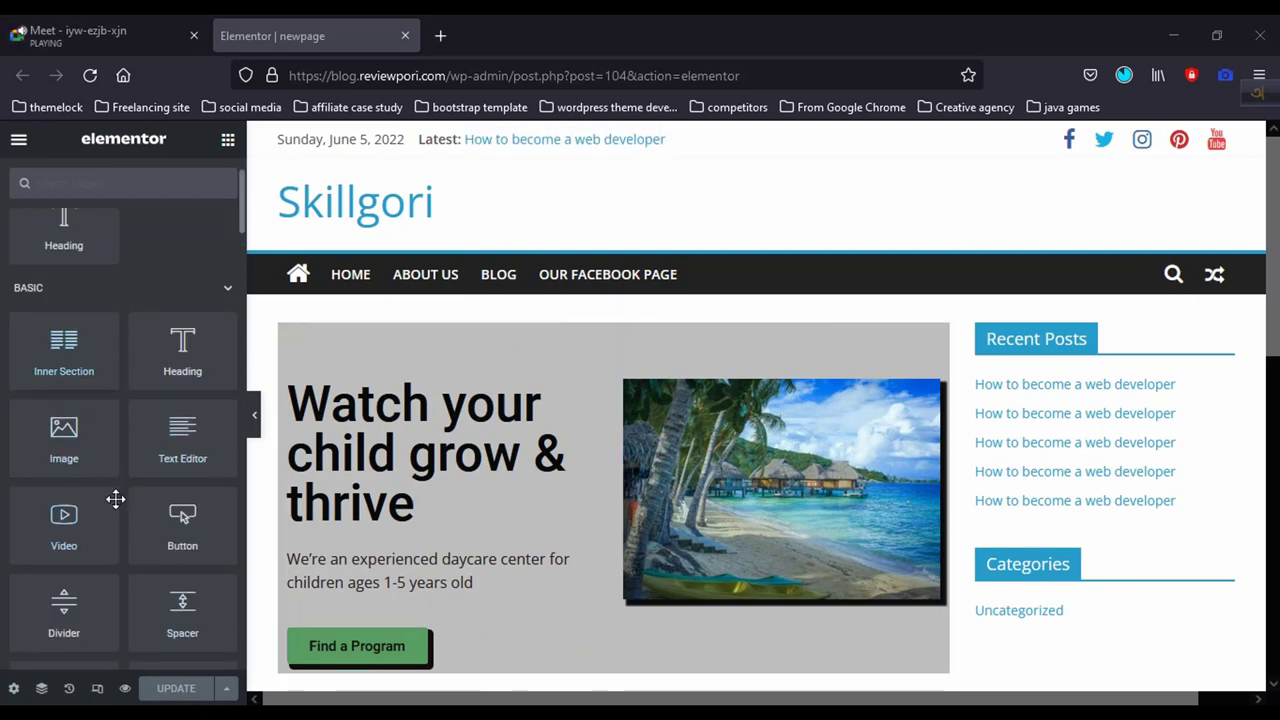
pyautogui.scroll(2, 126, 470)
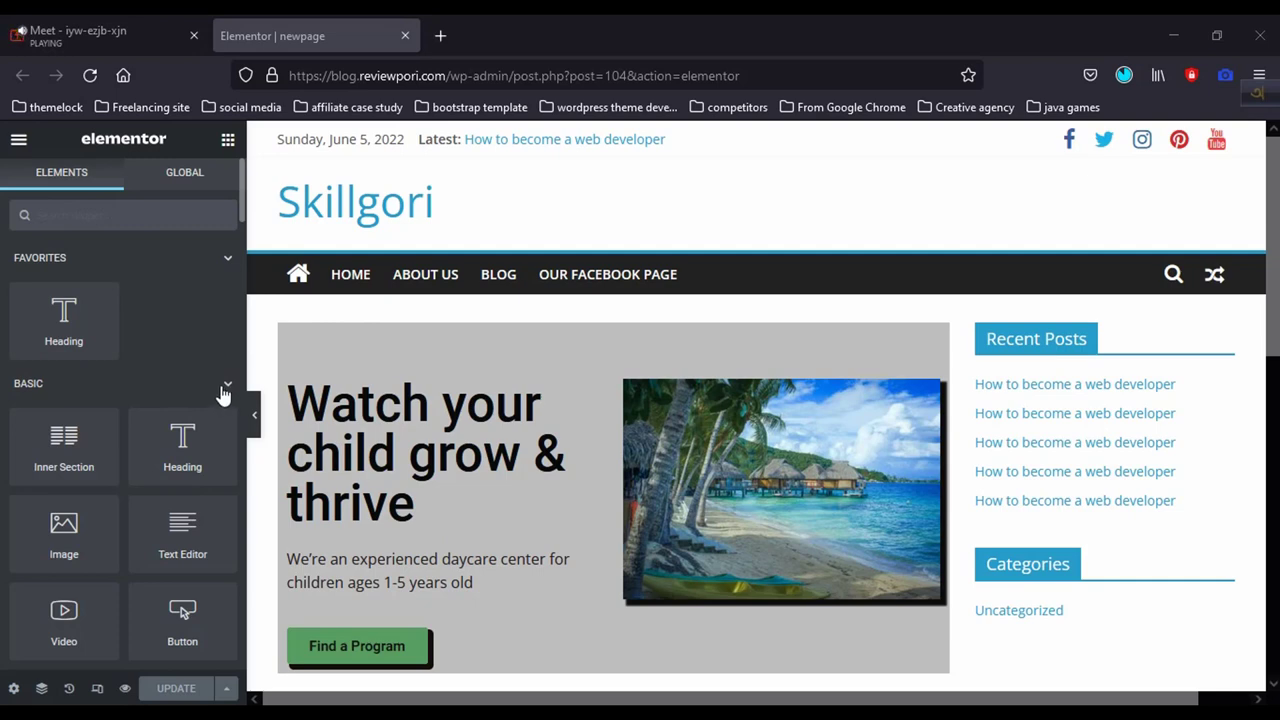
# Step: Collapse the expanded widget categories: Basic, Pro, General, ColorMag Widget Blocks, ColorMag Widget Grid and the one after it
pyautogui.click(133, 383)
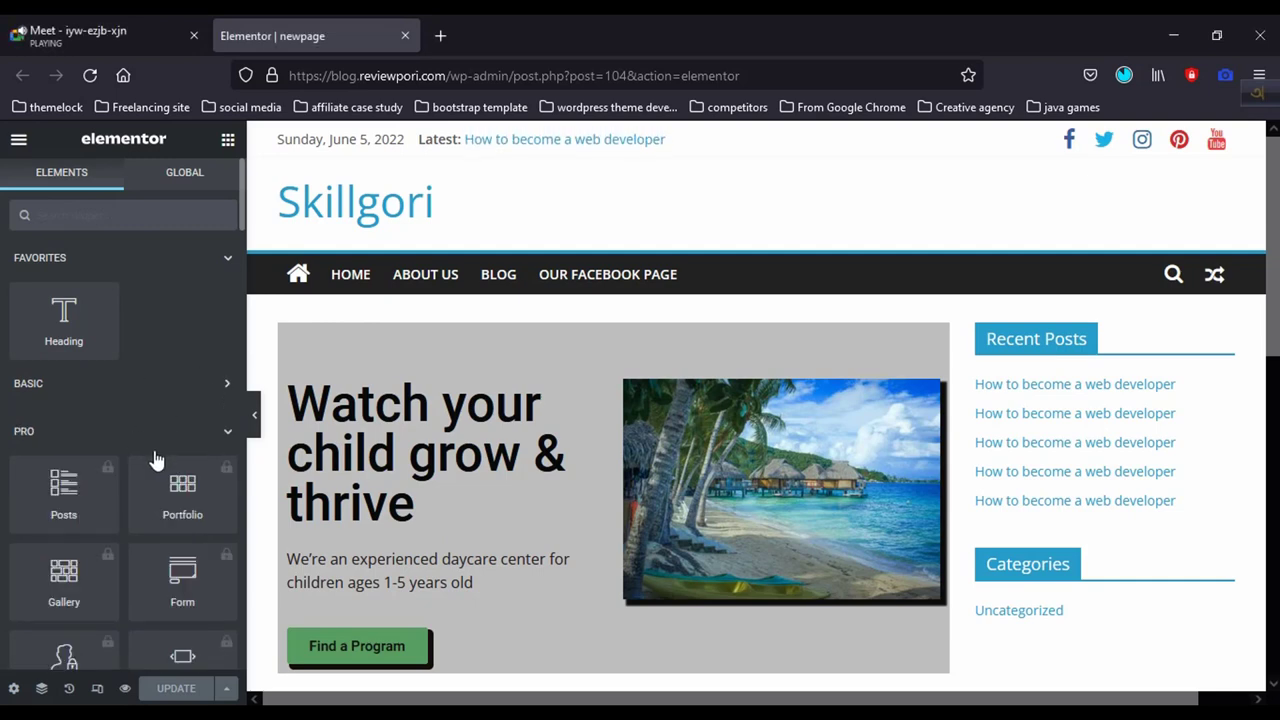
pyautogui.scroll(-2, 155, 459)
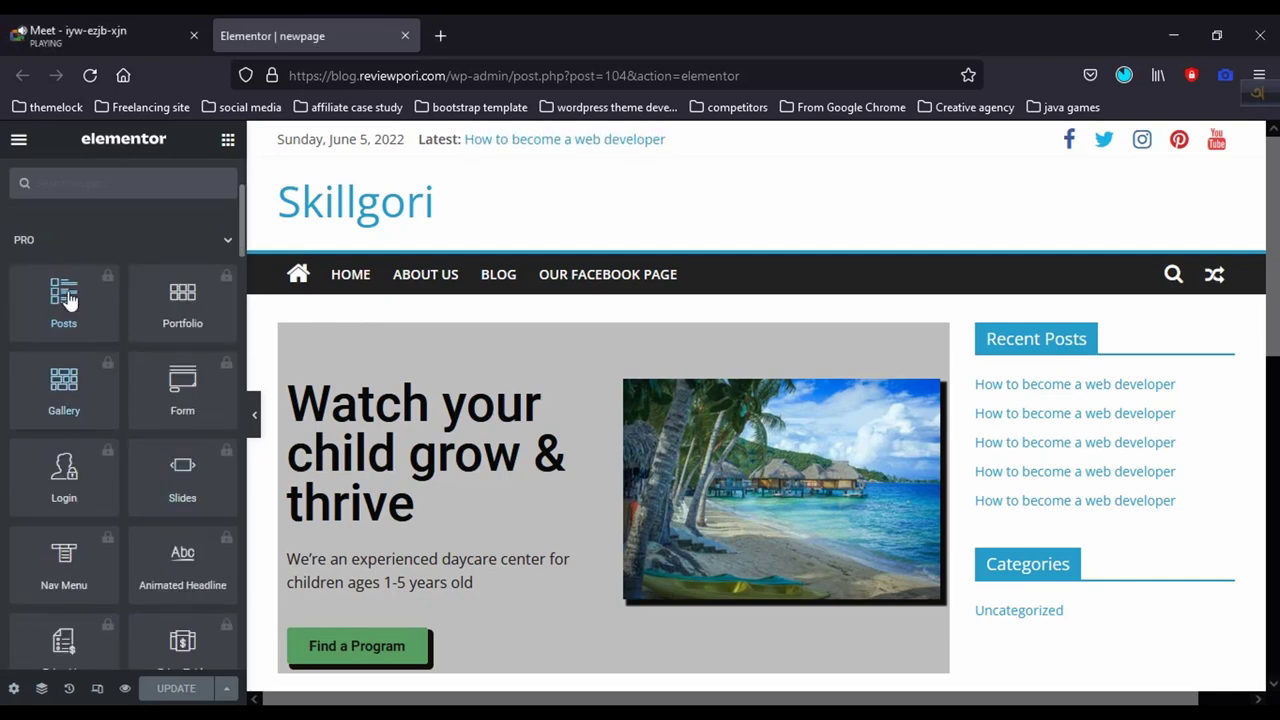
pyautogui.scroll(-2, 166, 450)
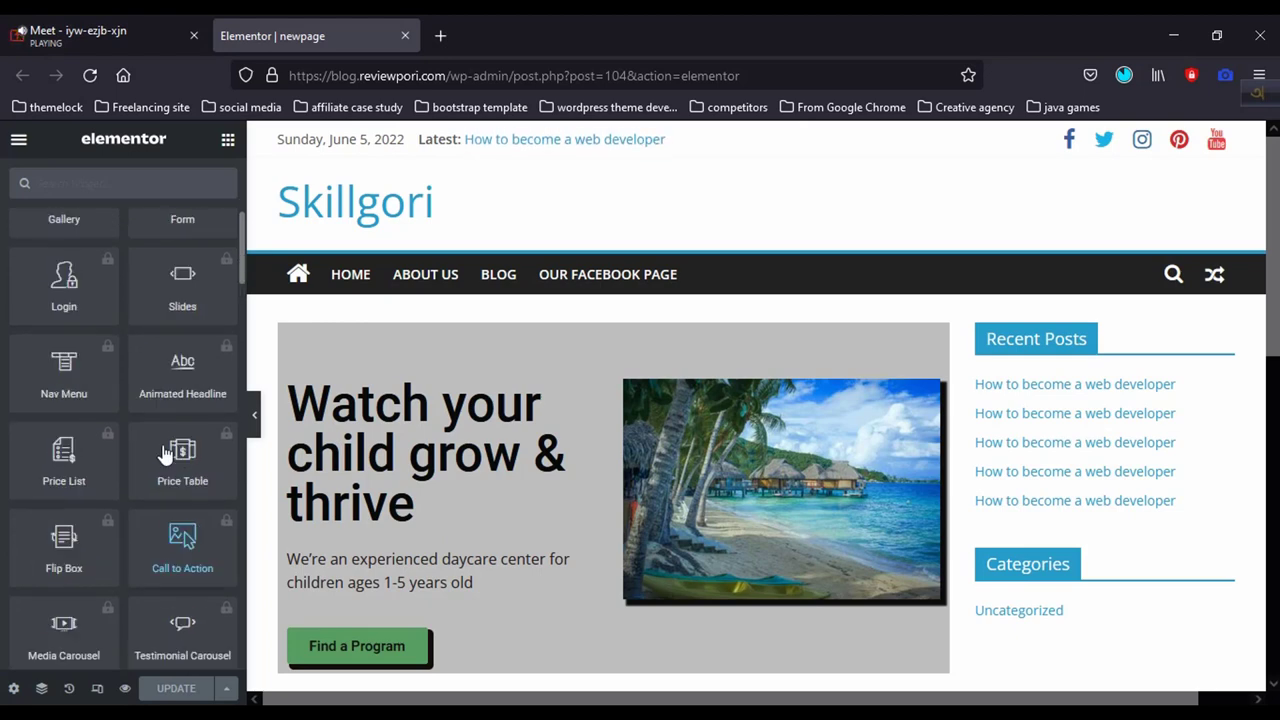
pyautogui.scroll(3, 165, 455)
pyautogui.click(171, 347)
pyautogui.scroll(-1, 149, 428)
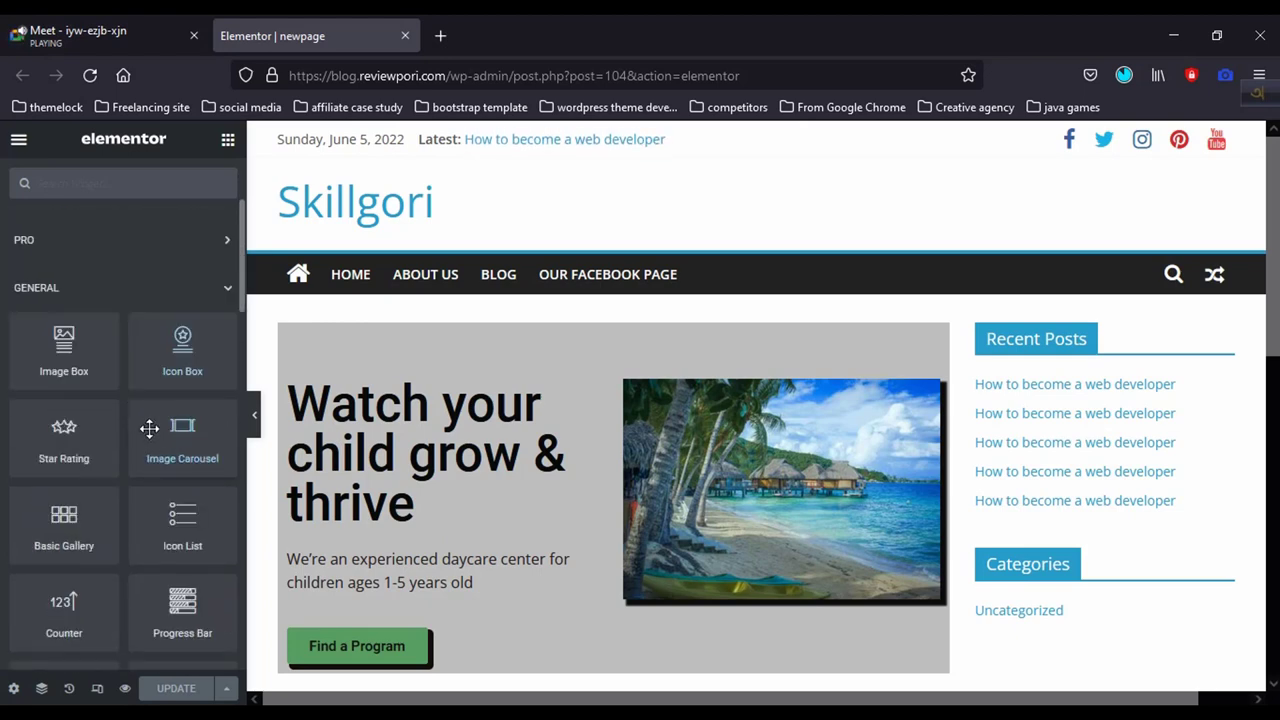
pyautogui.click(137, 300)
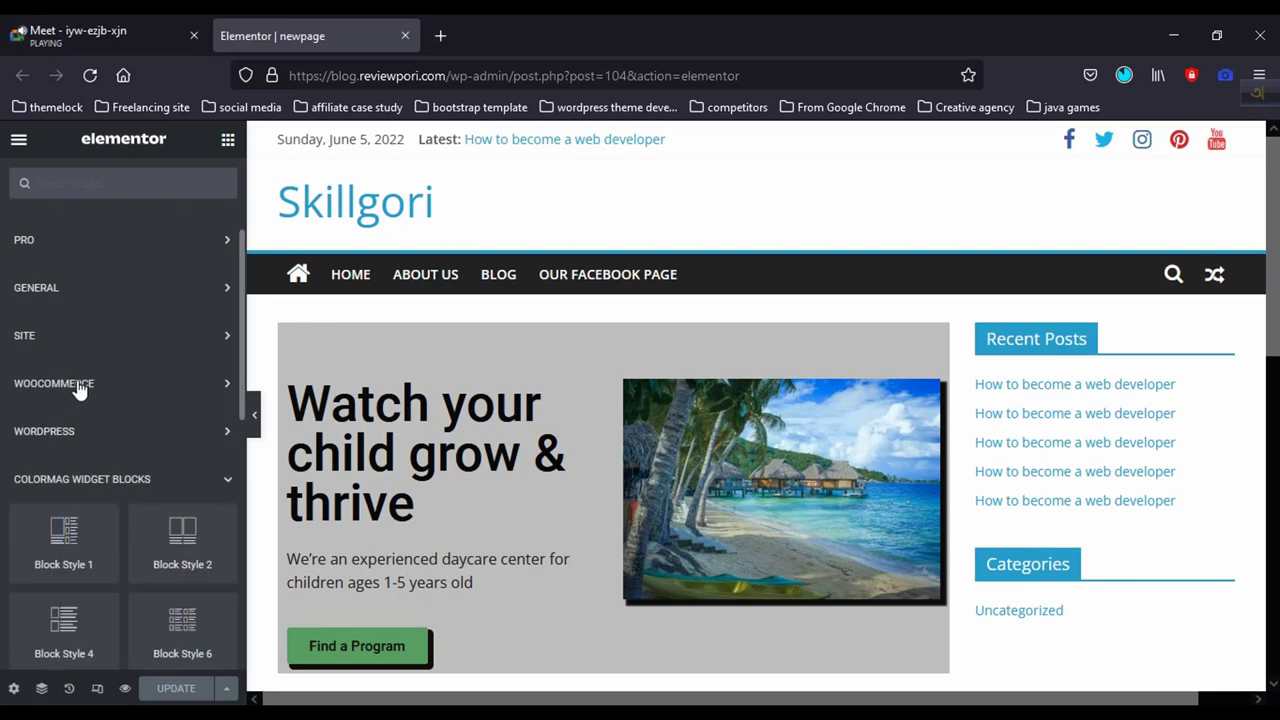
pyautogui.click(105, 481)
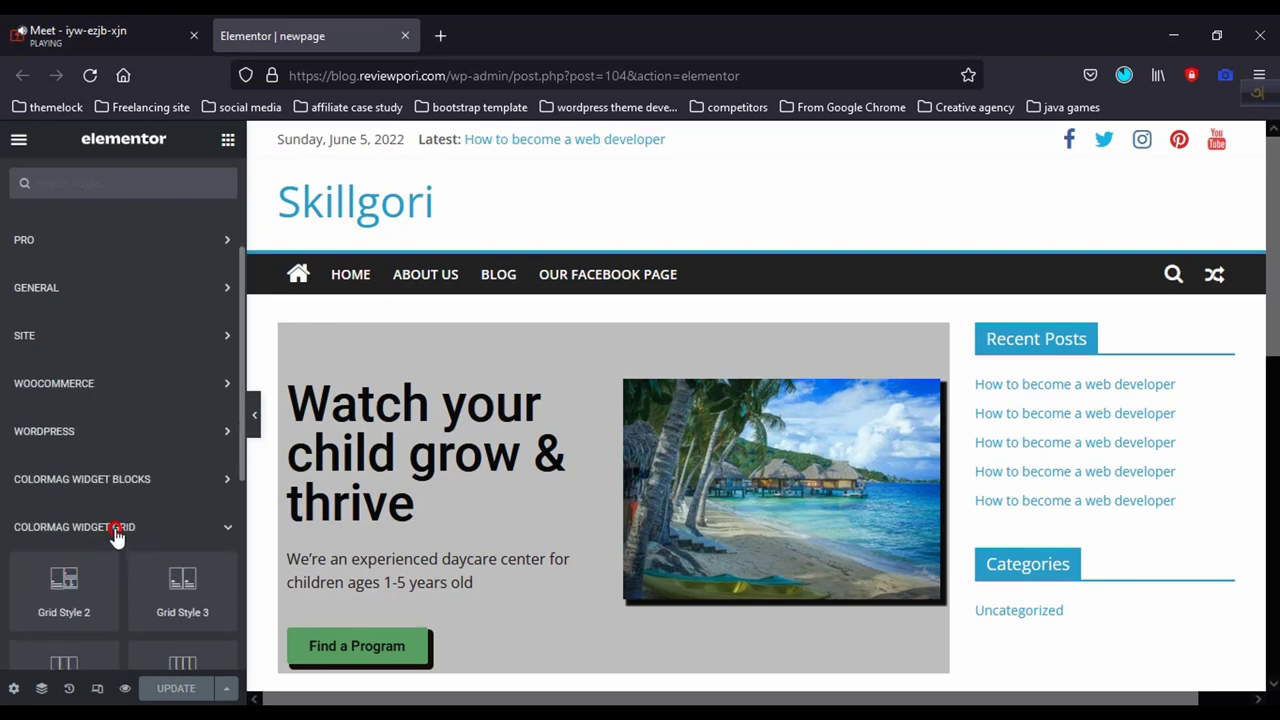
pyautogui.click(115, 537)
pyautogui.click(126, 573)
pyautogui.scroll(3, 115, 547)
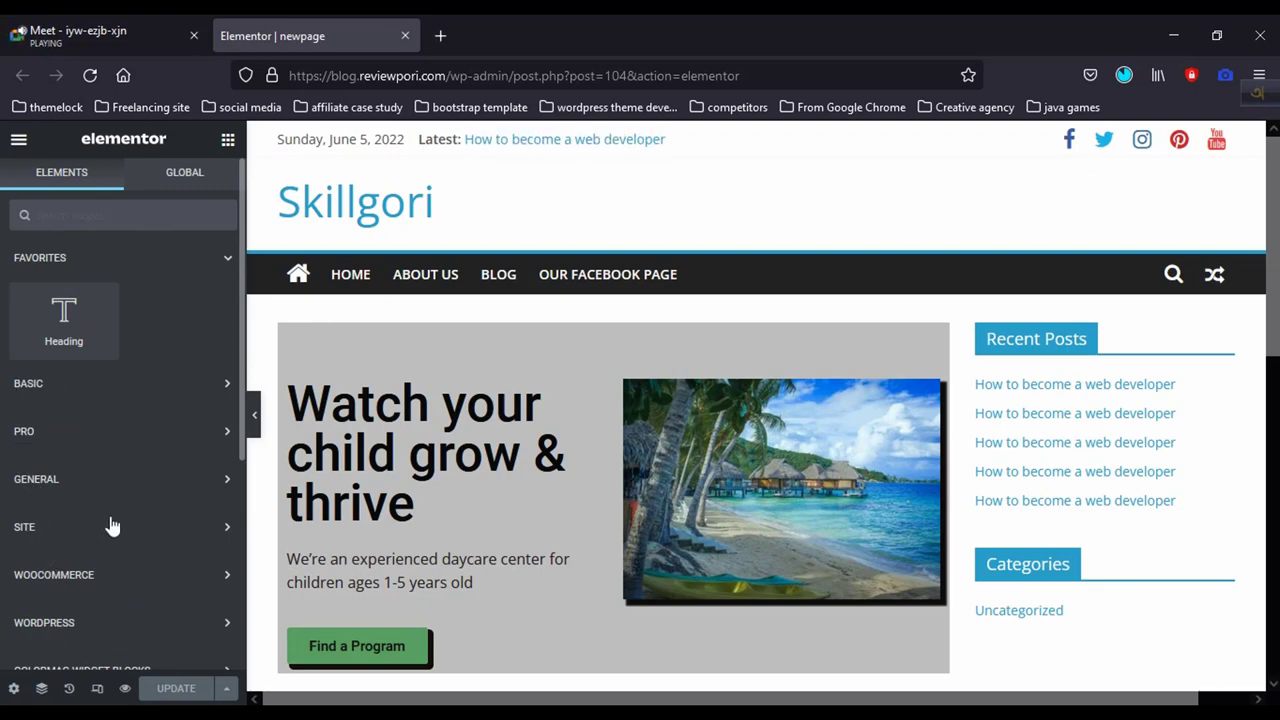
# Step: Remove the Heading widget from the favorites
pyautogui.click(114, 258)
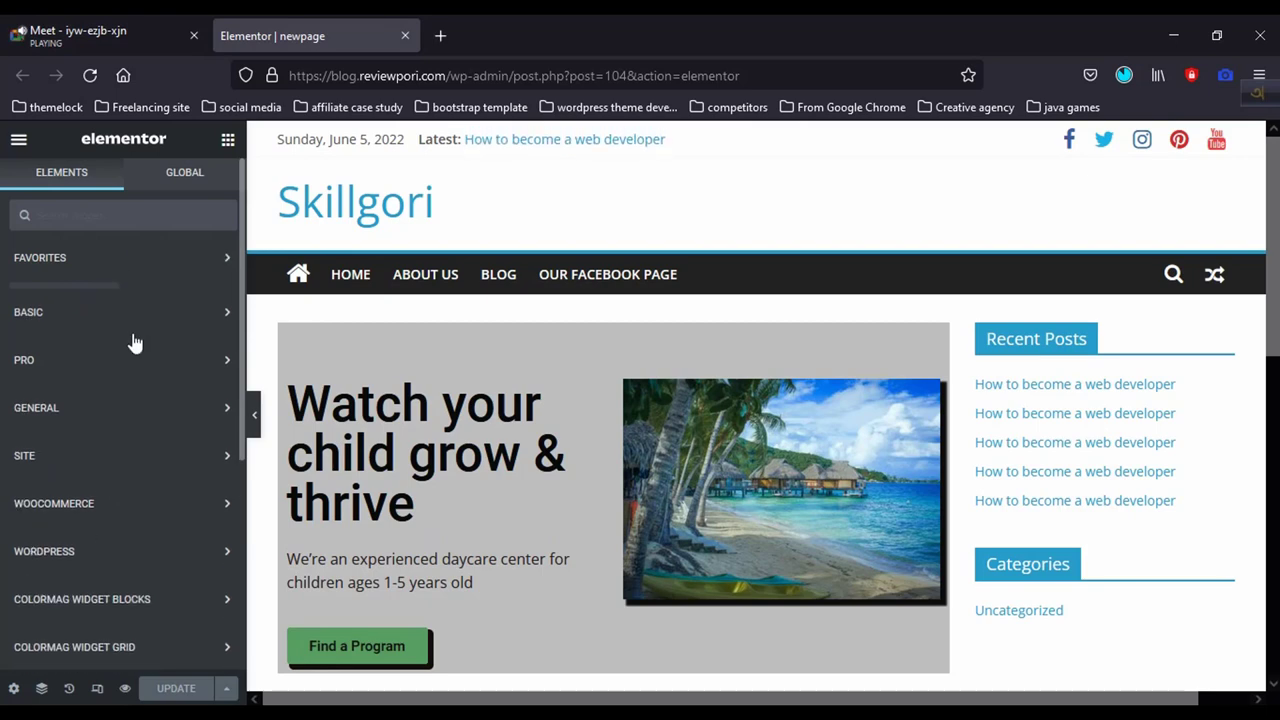
pyautogui.click(166, 262)
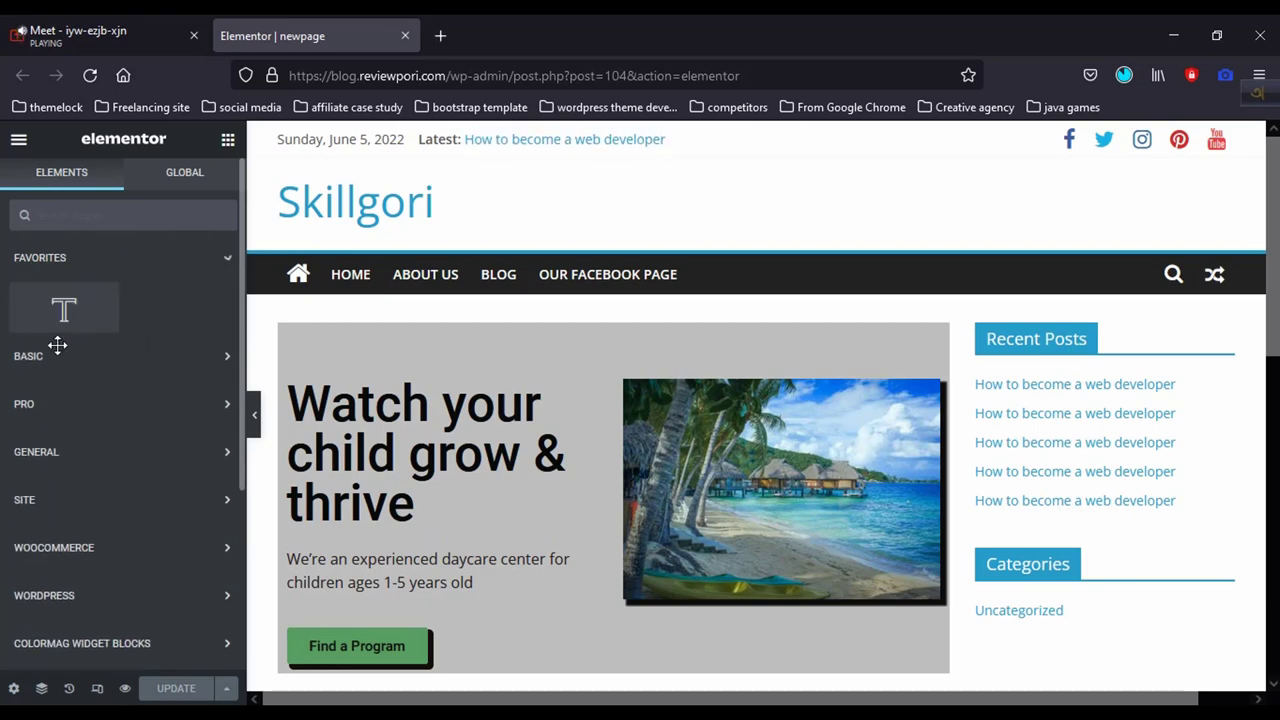
pyautogui.rightClick(60, 335)
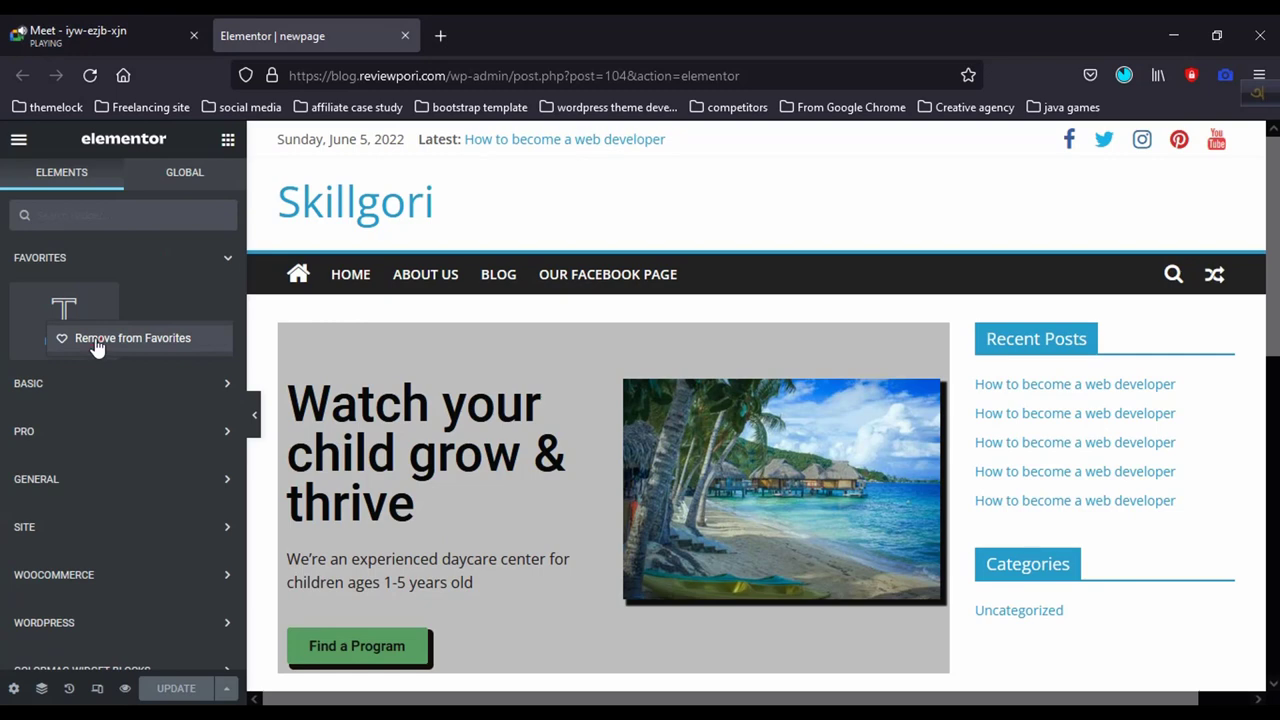
pyautogui.click(182, 330)
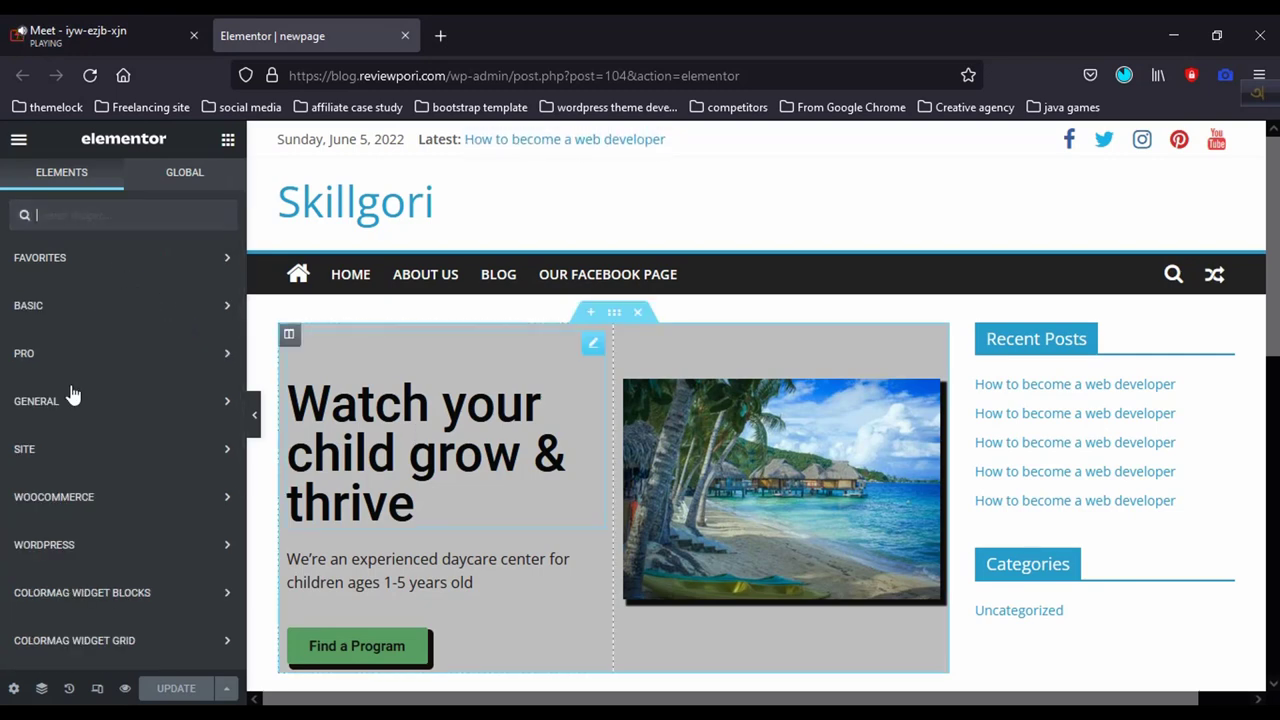
# Step: Expand the Basic widgets and insert an Inner Section above the "Watch your child grow & thrive" heading
pyautogui.click(63, 308)
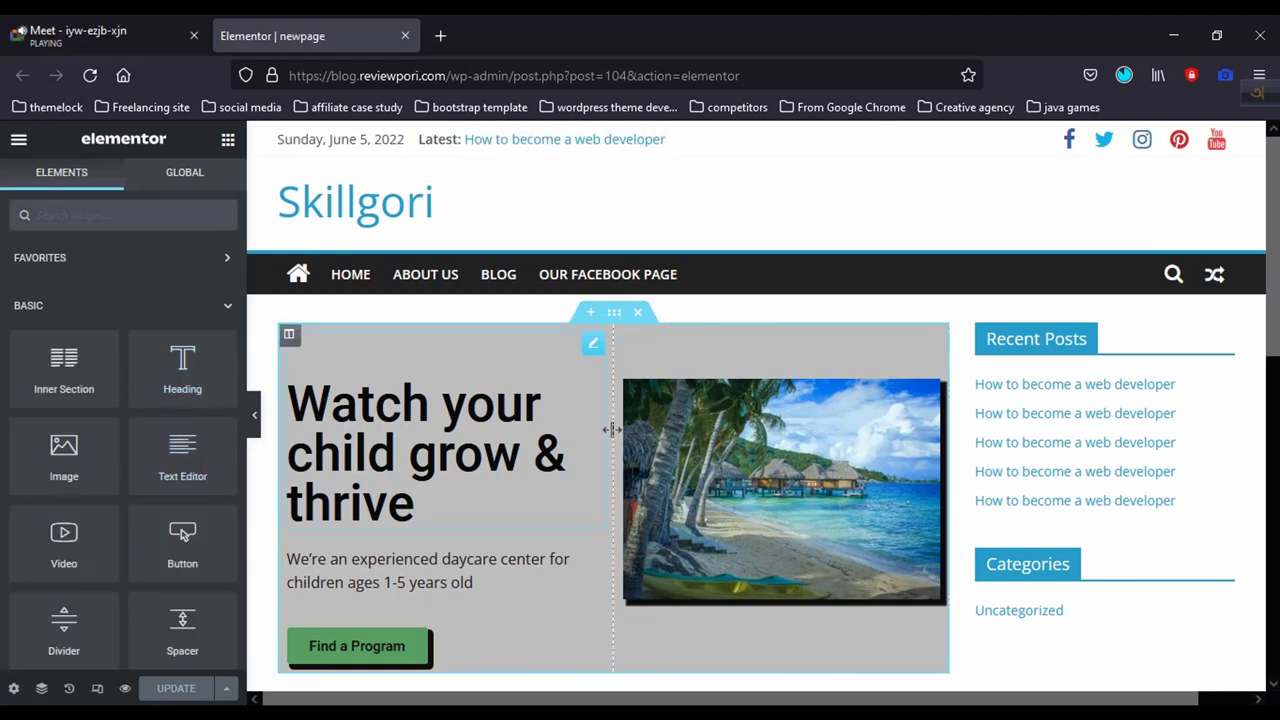
pyautogui.scroll(-1, 610, 479)
pyautogui.scroll(1, 640, 484)
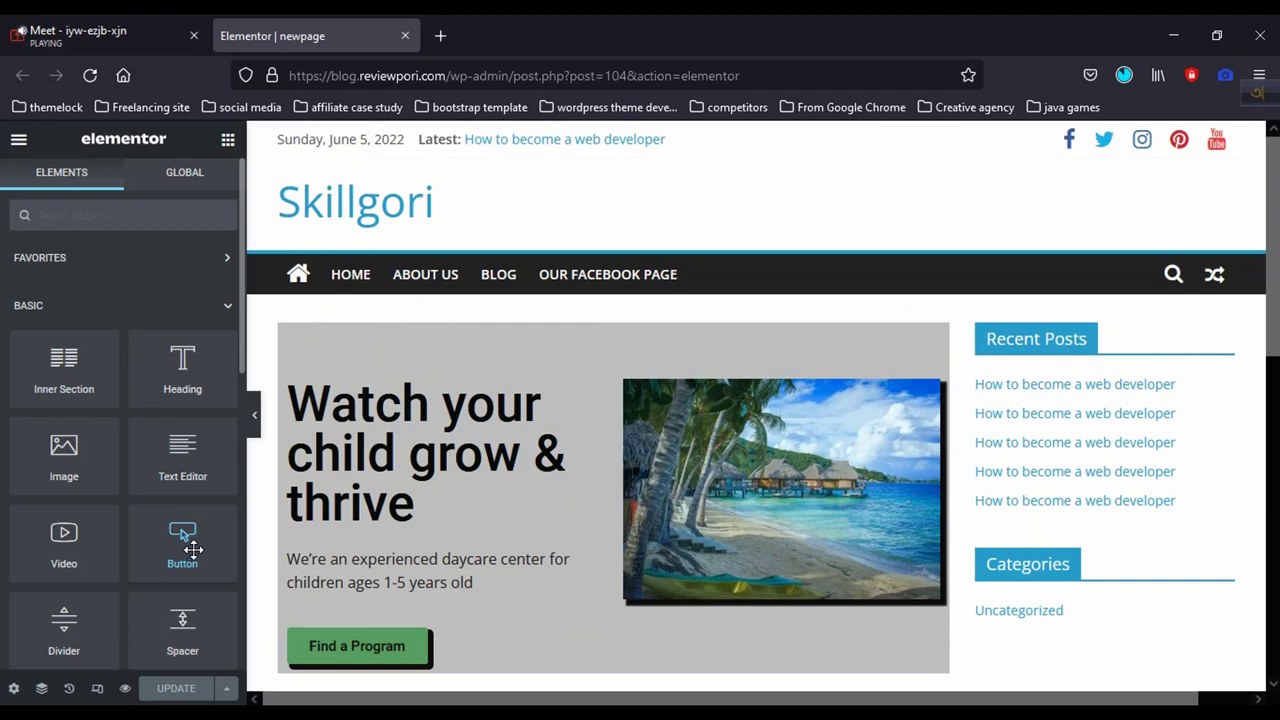
pyautogui.scroll(-2, 193, 549)
pyautogui.scroll(2, 160, 510)
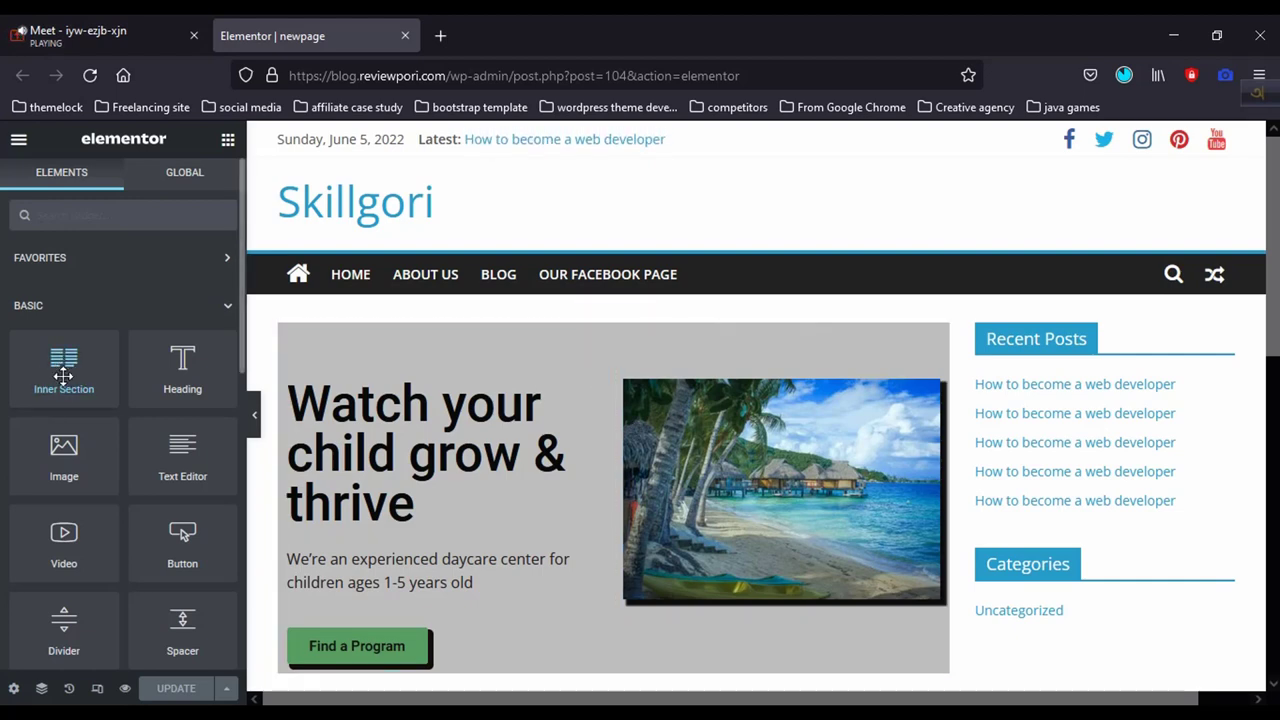
pyautogui.moveTo(64, 371); pyautogui.dragTo(455, 355)
pyautogui.moveTo(455, 450); pyautogui.dragTo(455, 450)
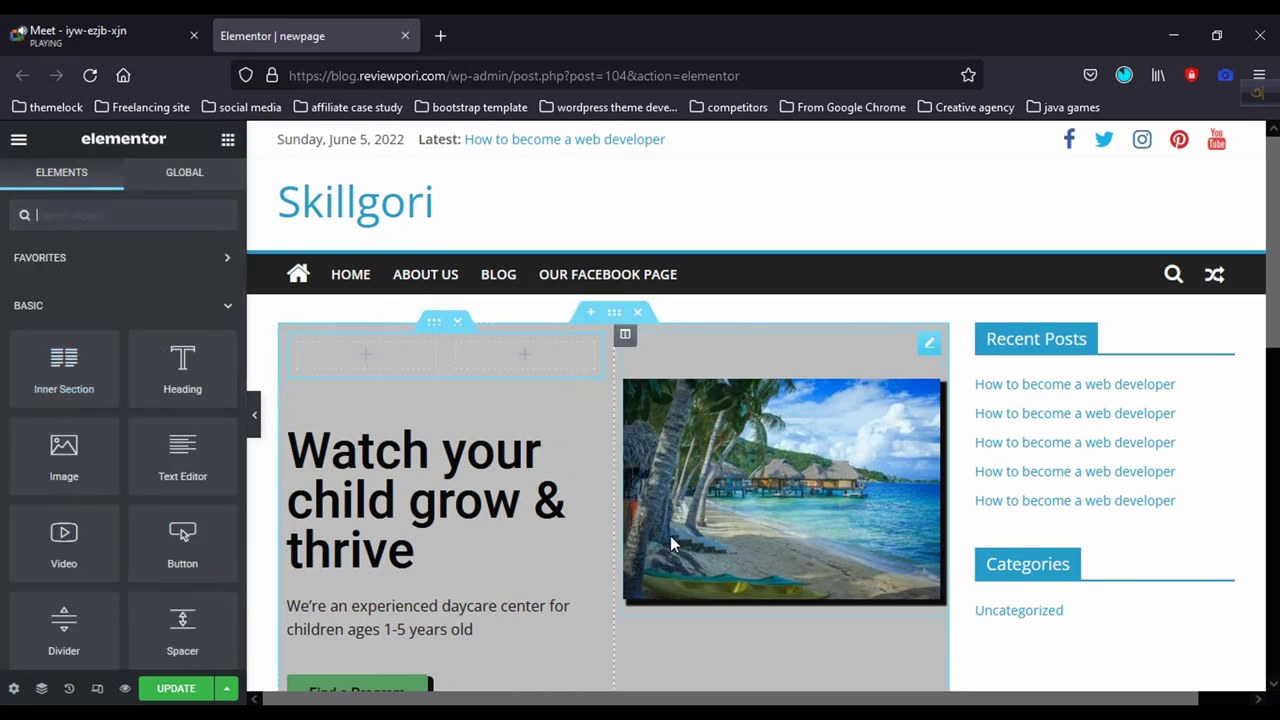
# Step: Add a new section with two equal columns below the hero section
pyautogui.scroll(-3, 557, 488)
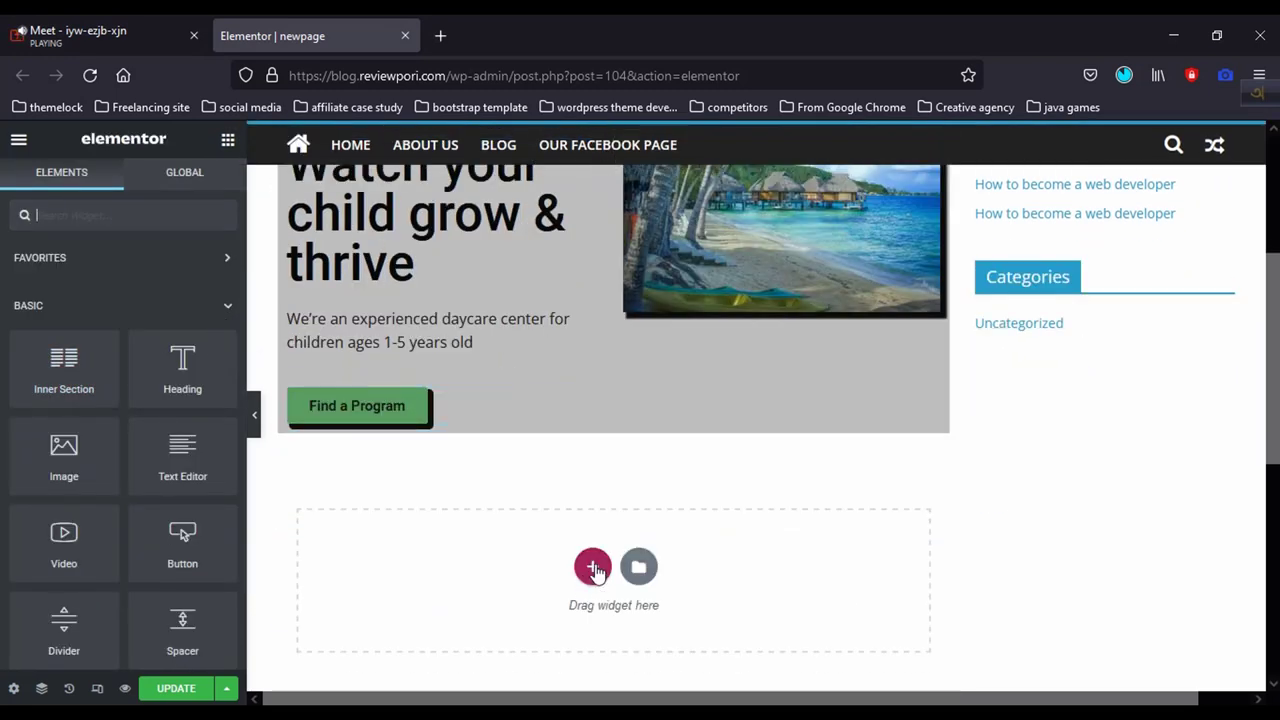
pyautogui.click(593, 567)
pyautogui.scroll(-1, 514, 583)
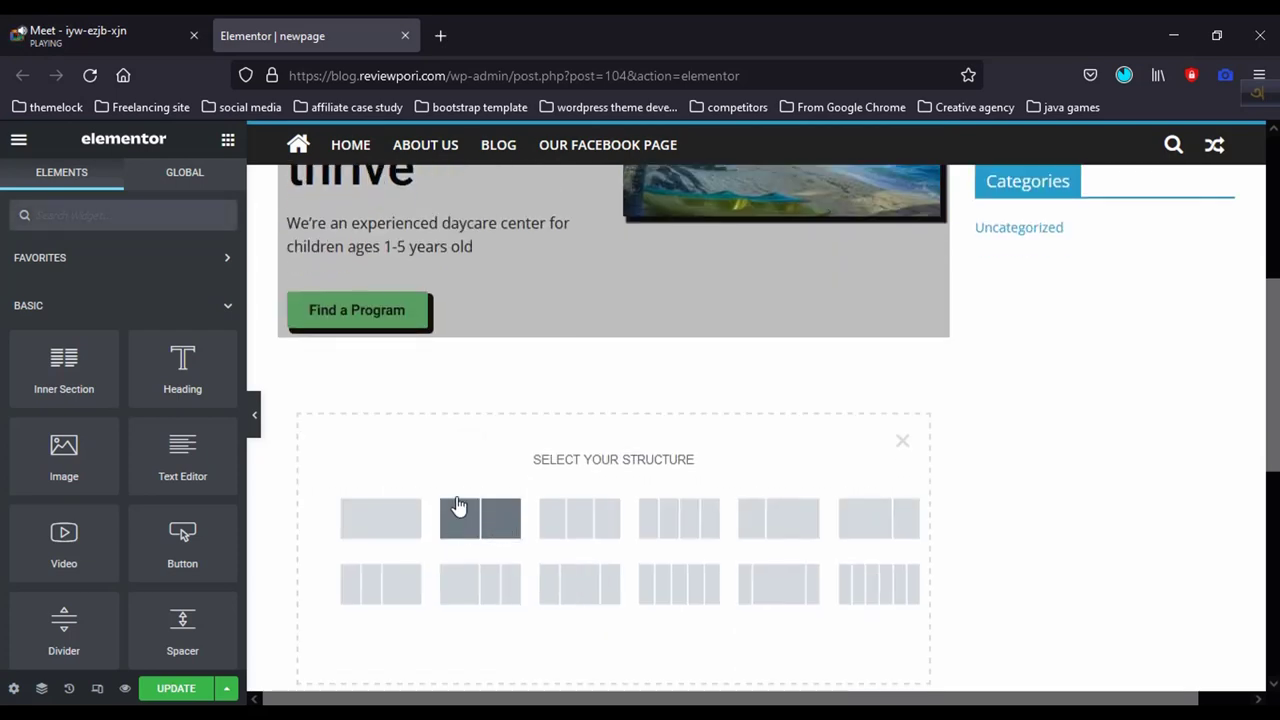
pyautogui.click(494, 528)
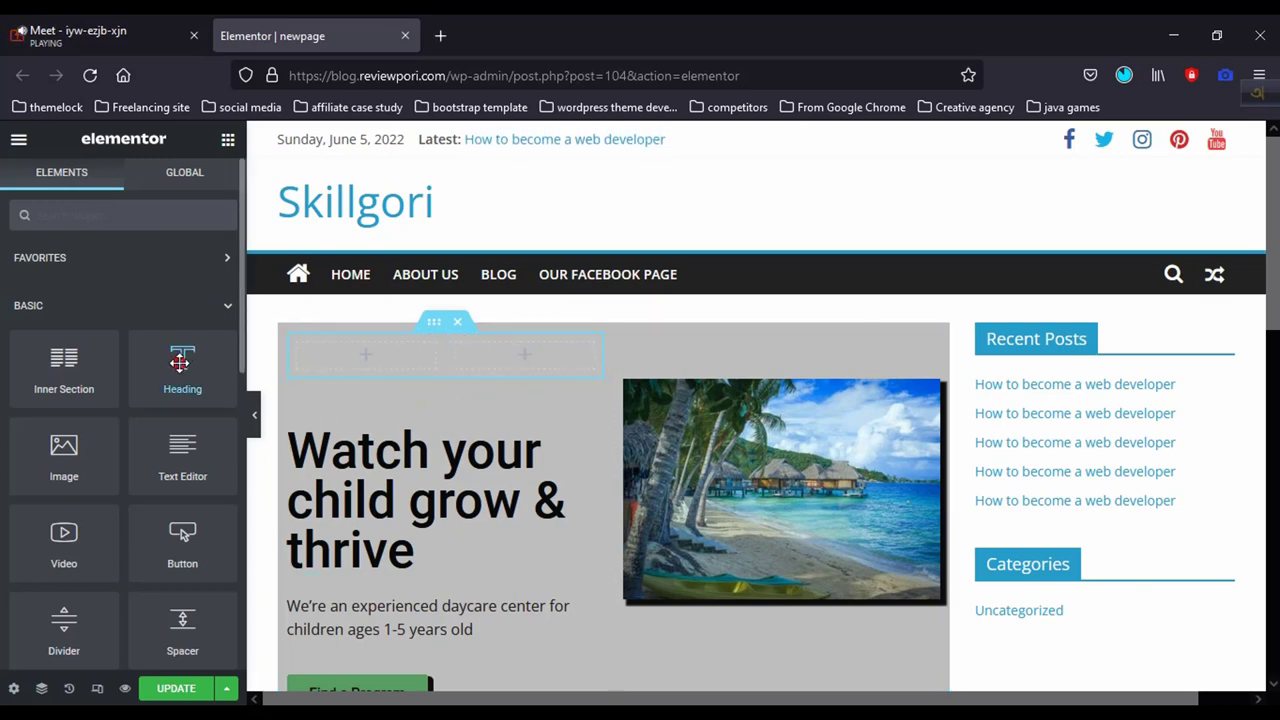
# Step: Place a Heading widget in each of the two columns of the inner section
pyautogui.moveTo(180, 362); pyautogui.dragTo(374, 382)
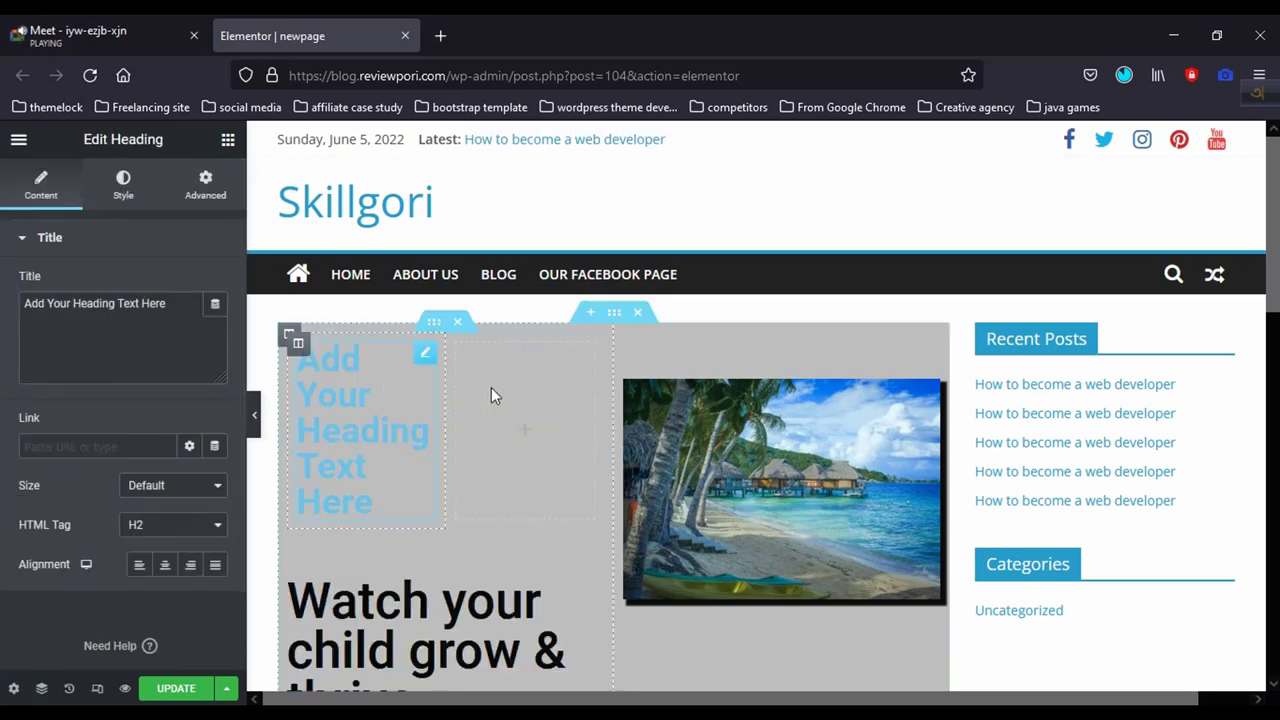
pyautogui.click(524, 430)
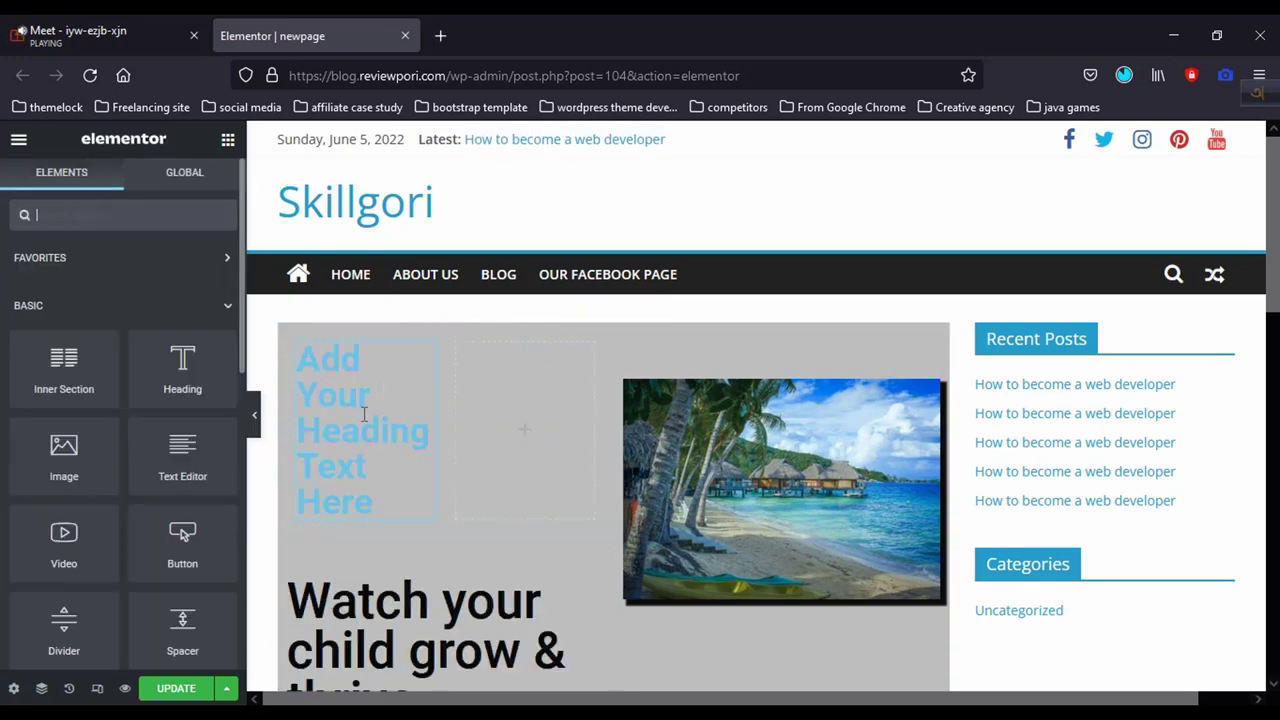
pyautogui.moveTo(182, 366); pyautogui.dragTo(450, 420)
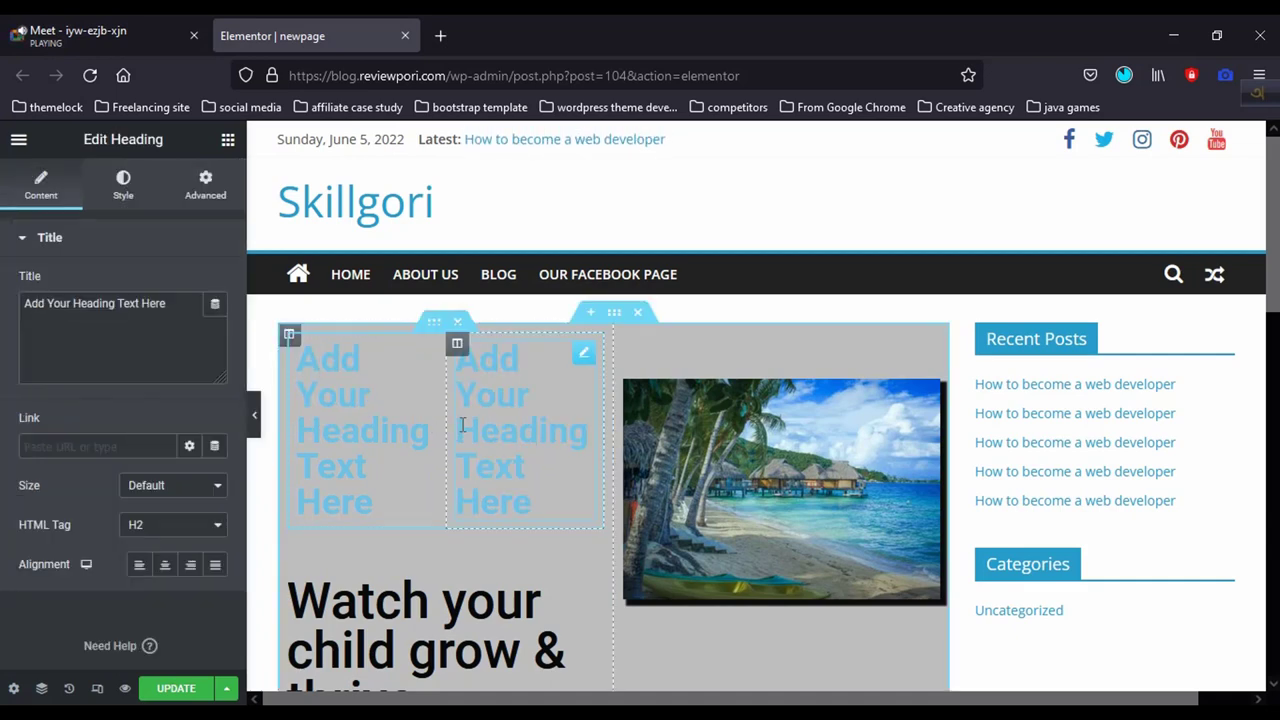
# Step: Set the text color of the heading in the inner section's second column to near-black #080A0A
pyautogui.click(118, 197)
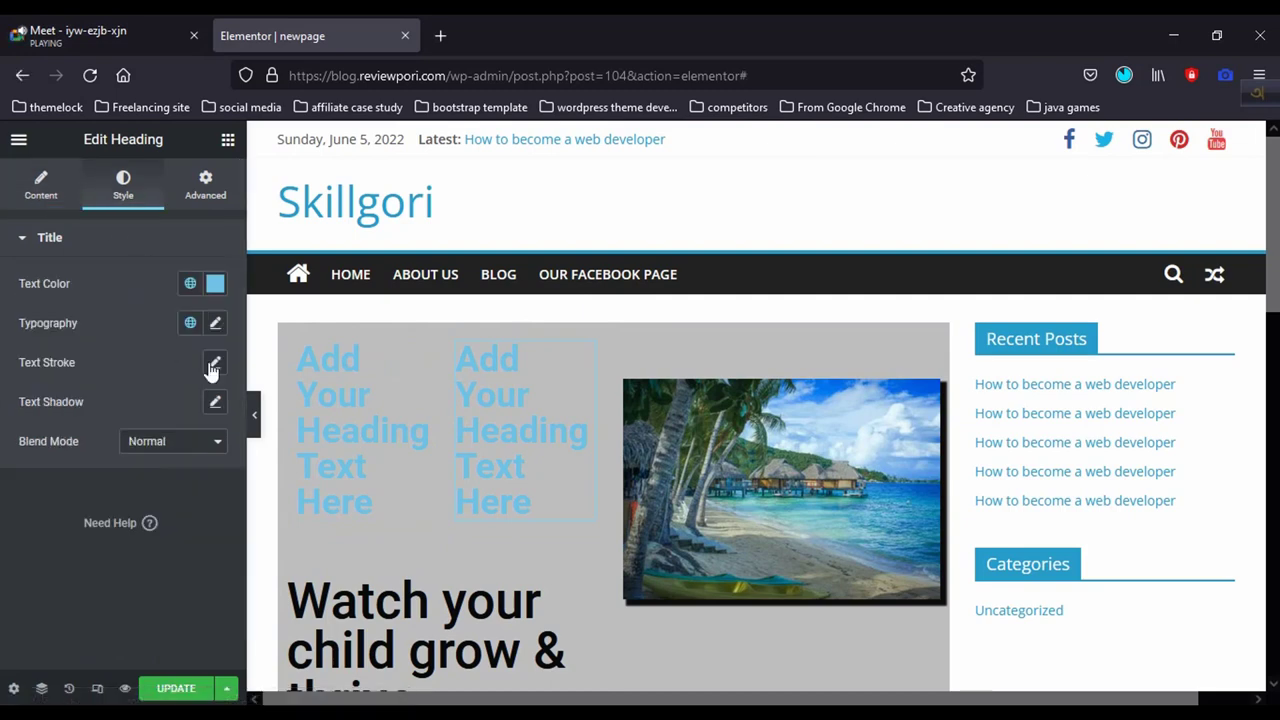
pyautogui.click(215, 284)
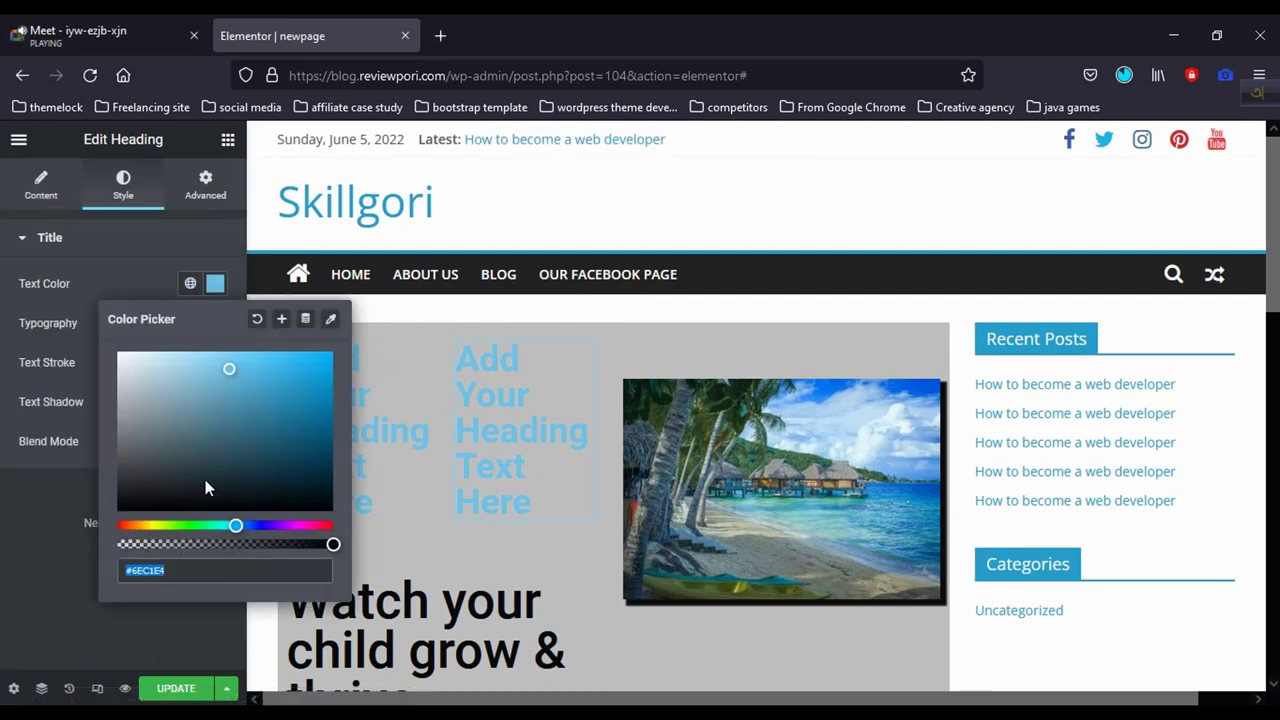
pyautogui.click(177, 505)
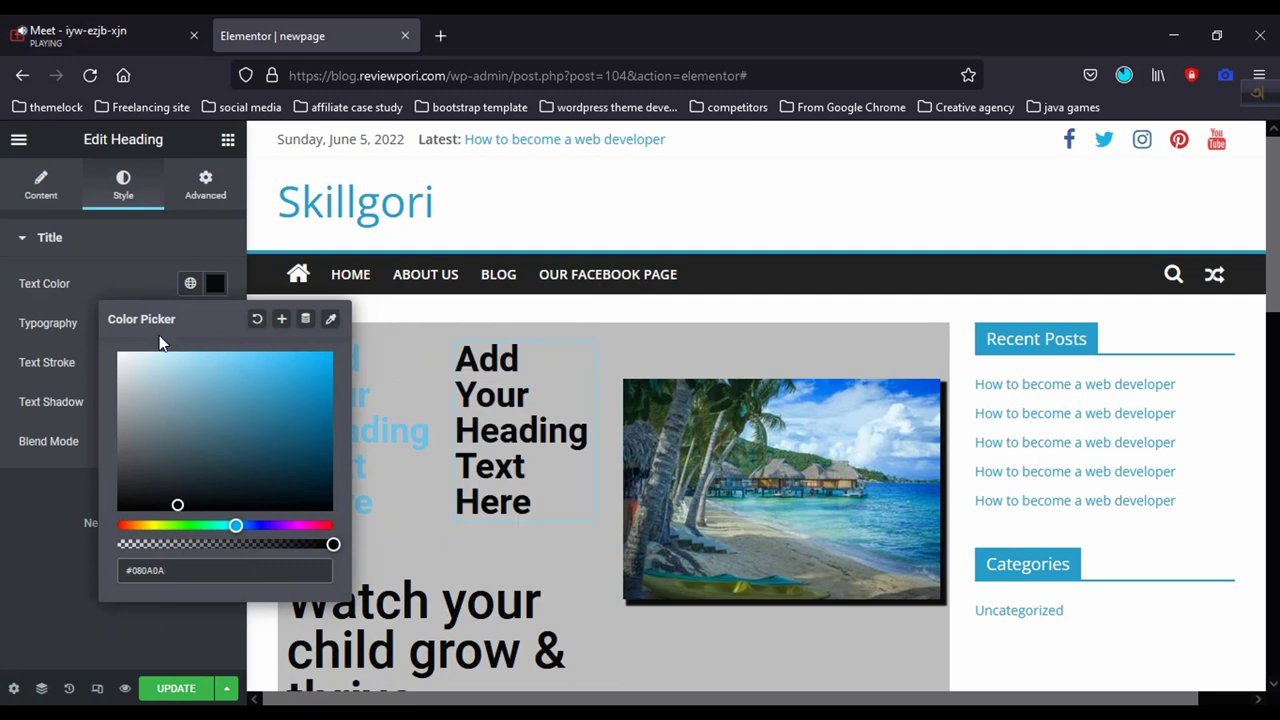
pyautogui.click(158, 288)
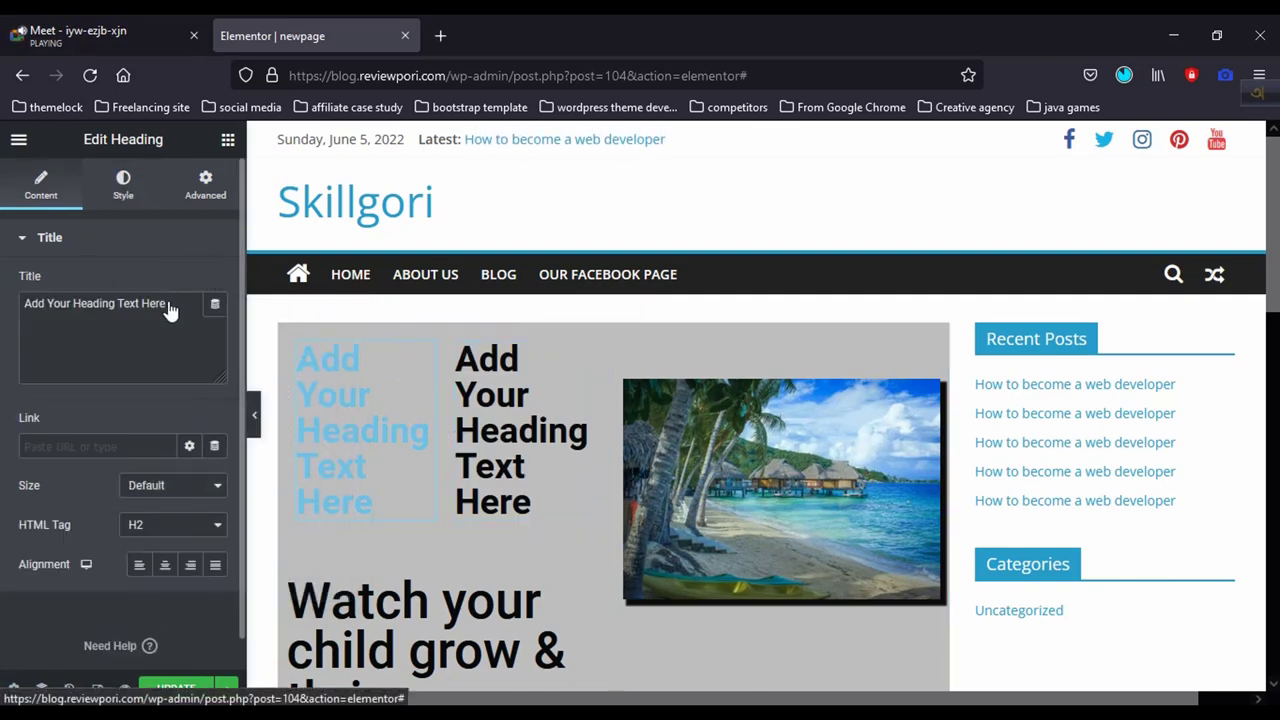
# Step: Set the text color of the heading in the inner section's first column to near-black
pyautogui.click(215, 283)
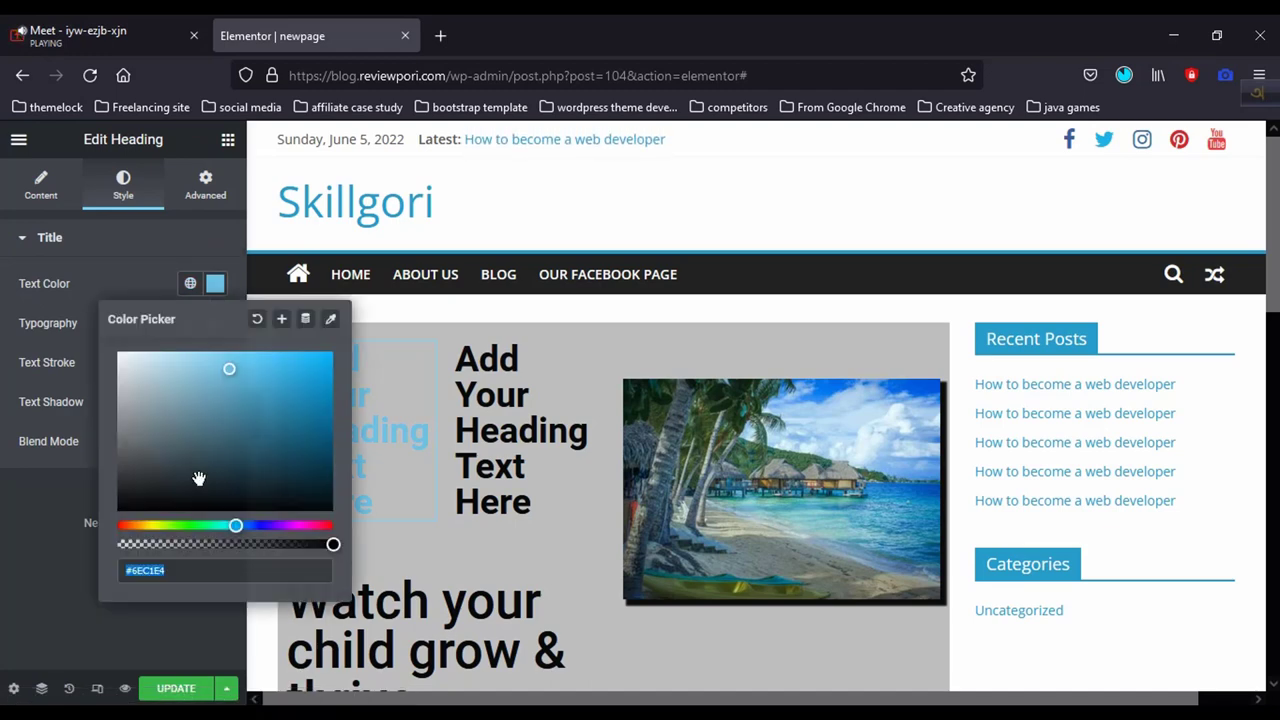
pyautogui.click(160, 500)
pyautogui.click(144, 266)
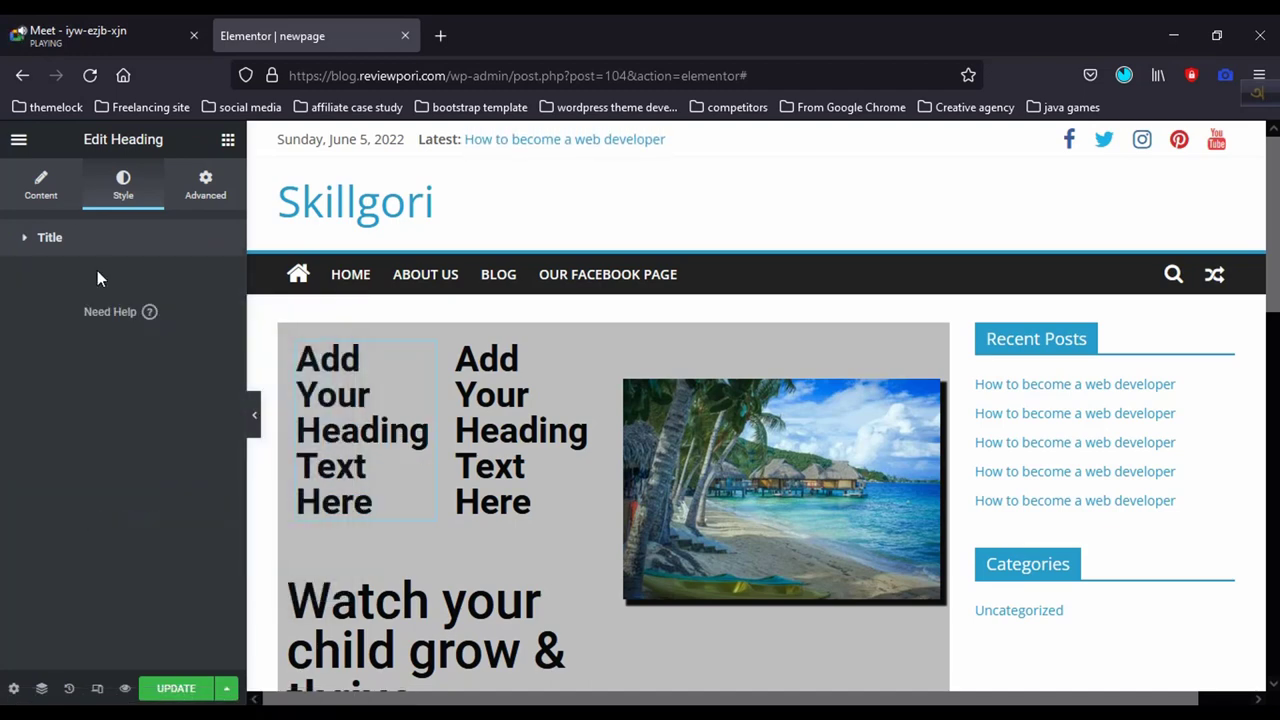
# Step: Set the HTML tag of both inner-section headings to p
pyautogui.click(40, 188)
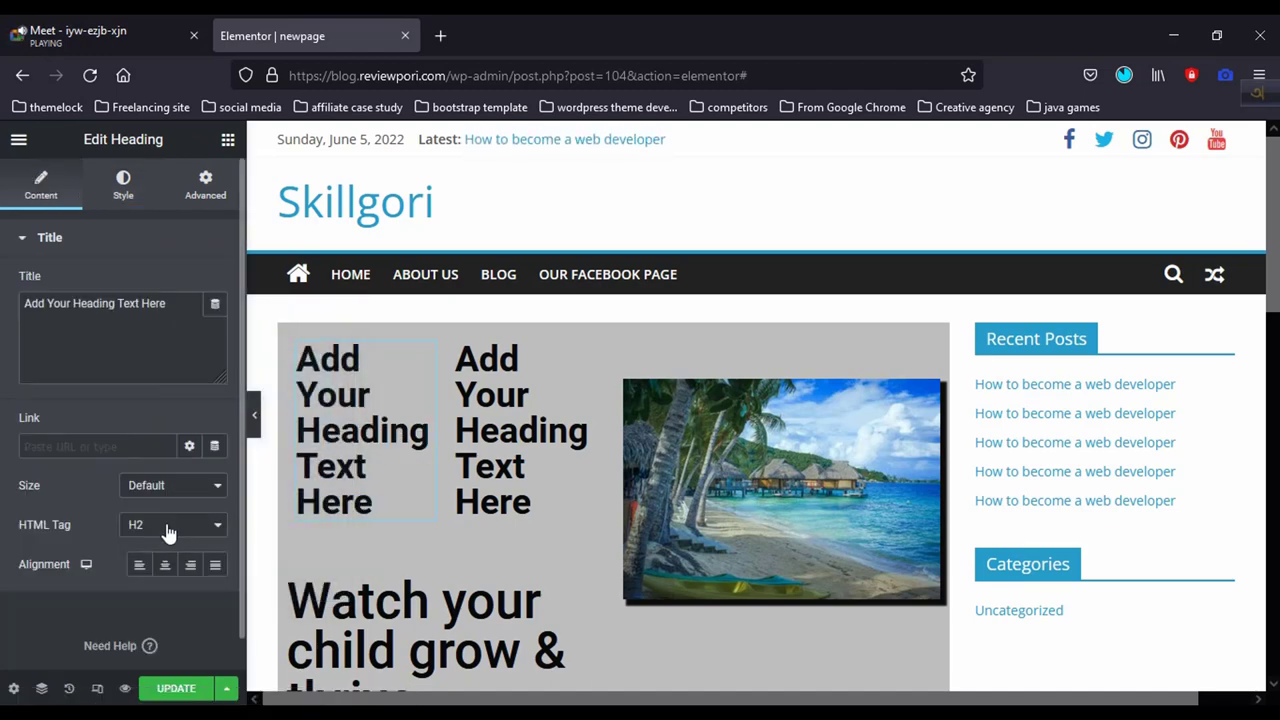
pyautogui.click(165, 530)
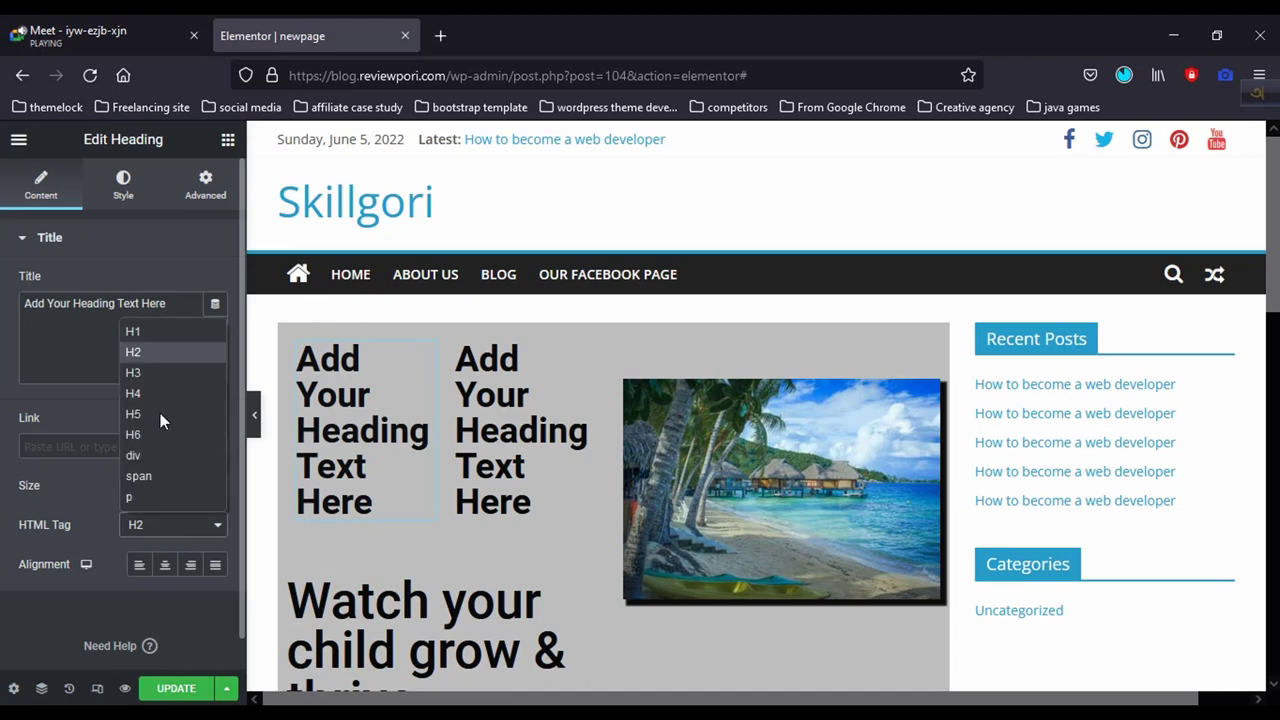
pyautogui.click(141, 492)
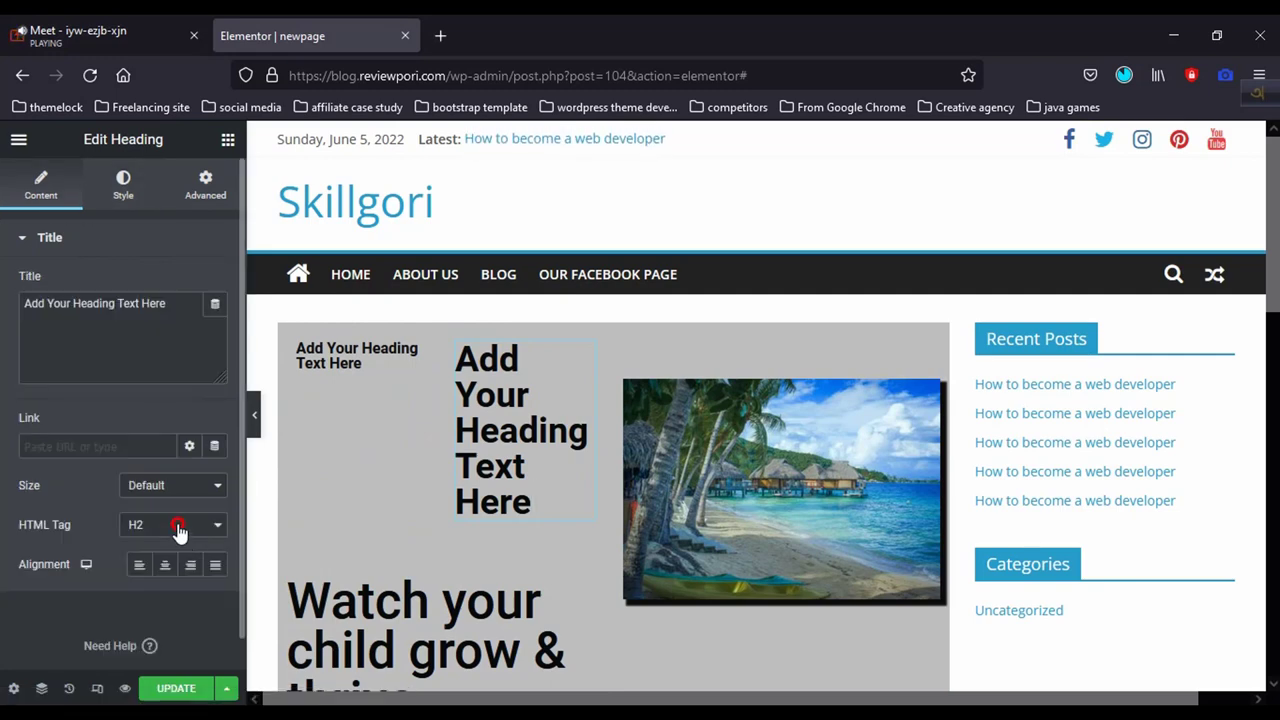
pyautogui.click(174, 524)
pyautogui.click(130, 496)
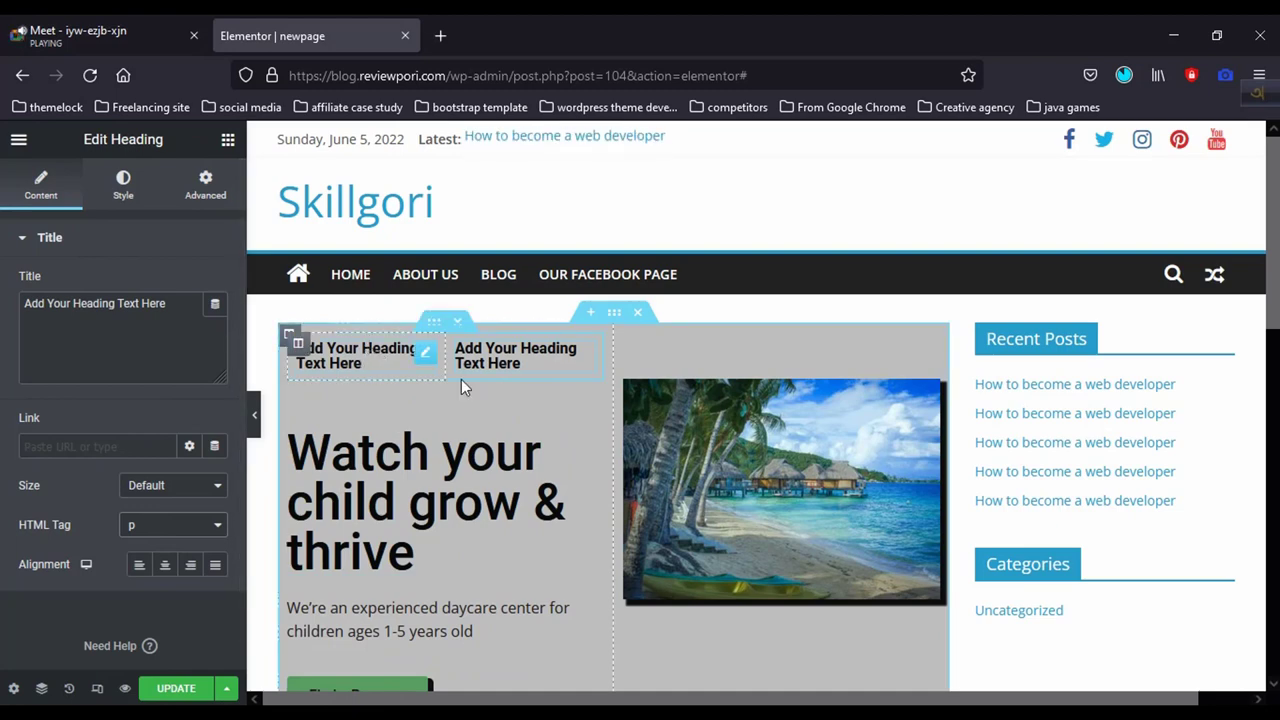
# Step: Change the title of the heading in the inner section's second column to "Heading 1"
pyautogui.moveTo(178, 305); pyautogui.dragTo(22, 303)
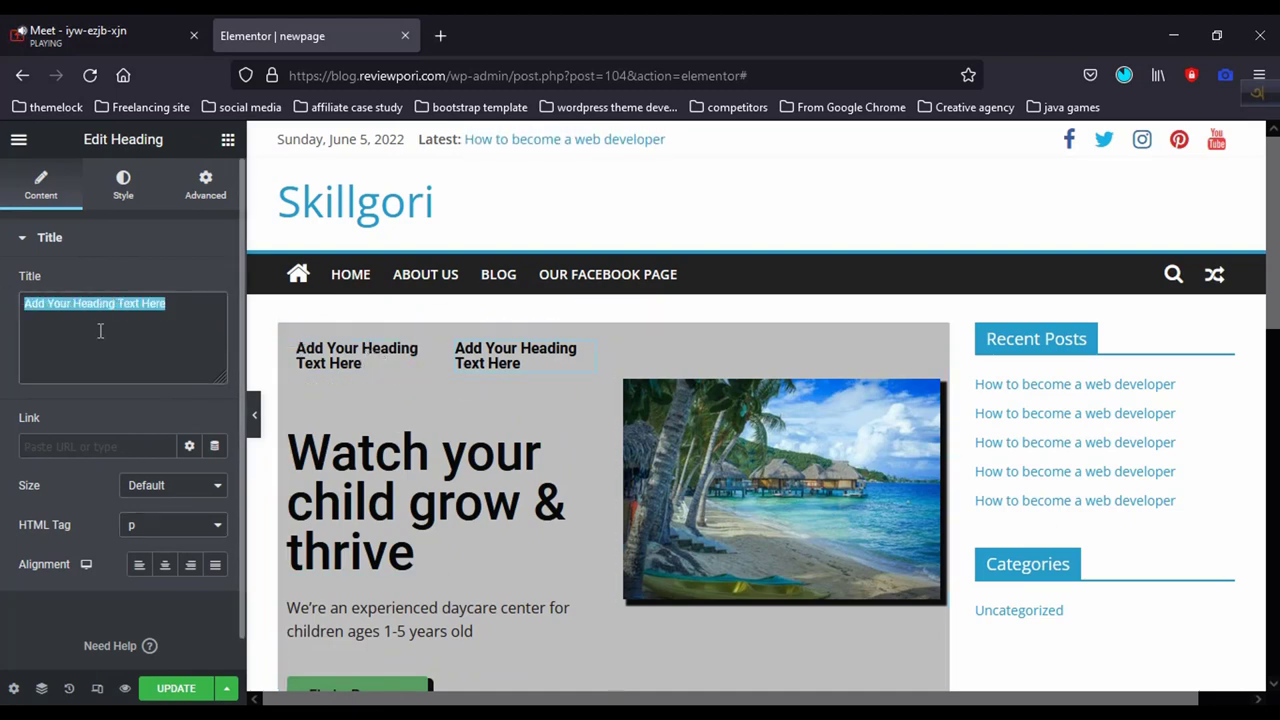
pyautogui.write('Head')
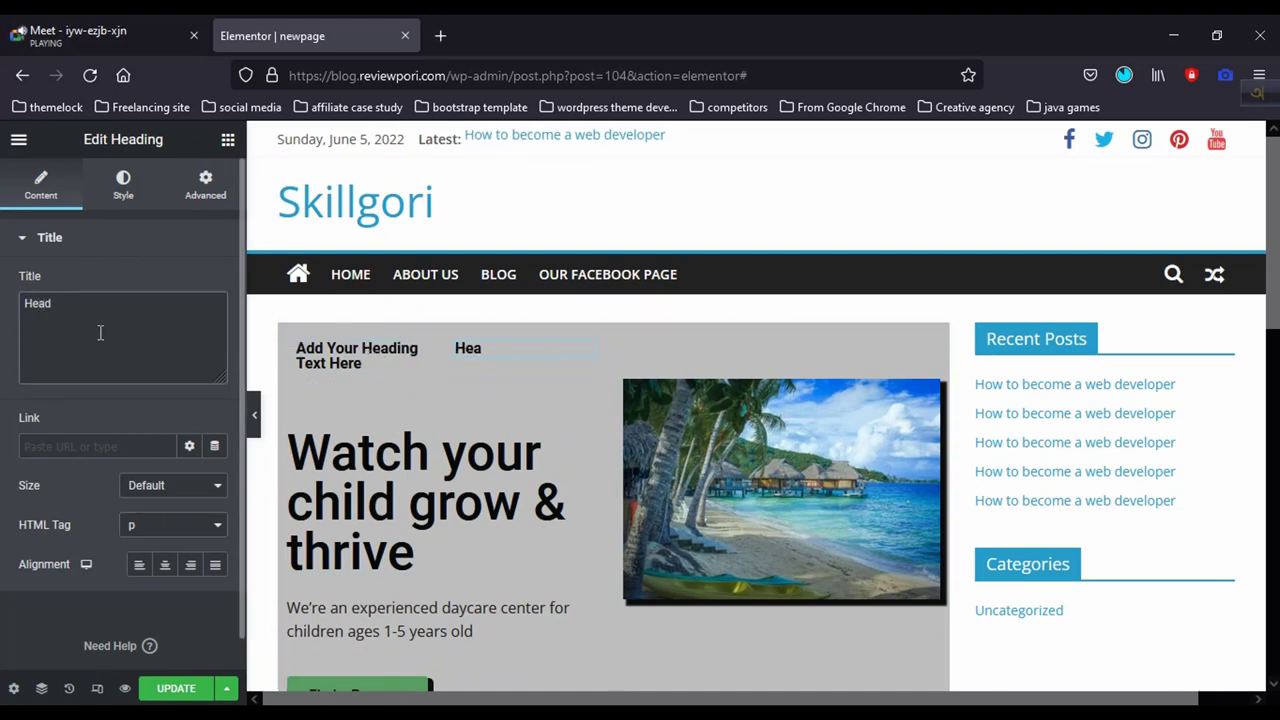
pyautogui.write('erng 1')
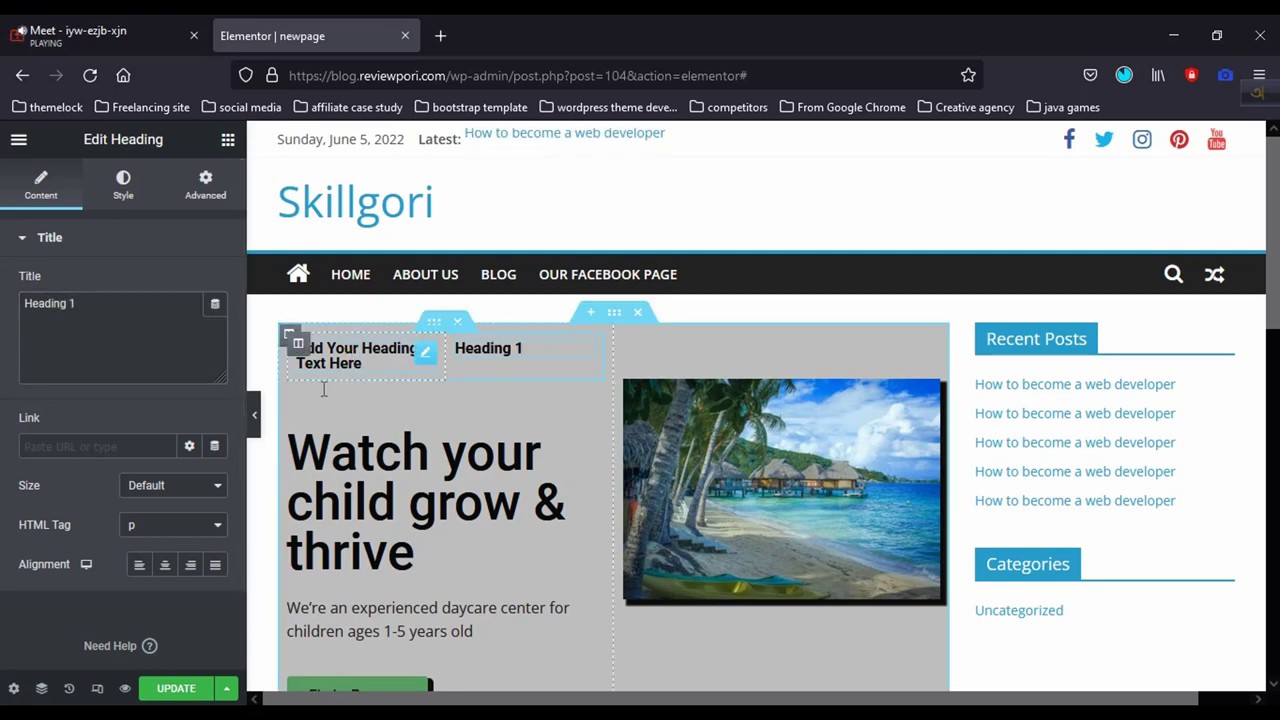
# Step: Change the title of the heading in the inner section's first column to "Heading 2" and return to the widget list
pyautogui.click(356, 355)
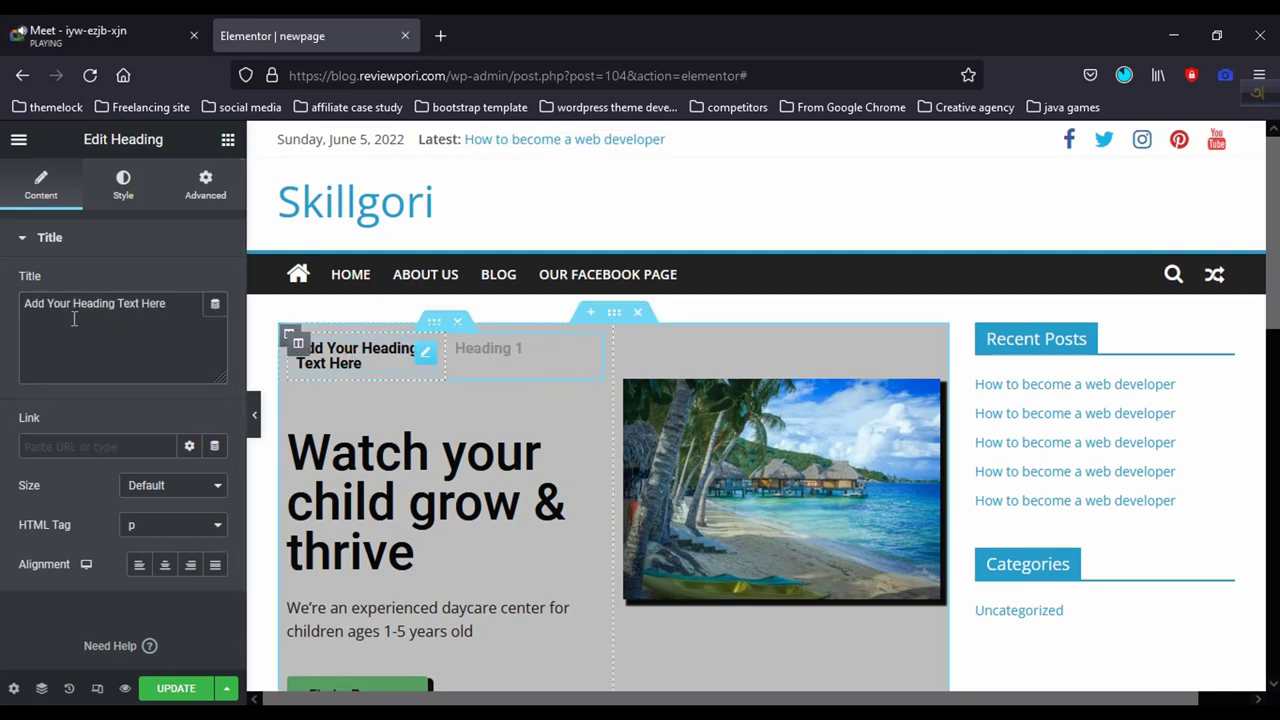
pyautogui.tripleClick(18, 306)
pyautogui.write('Heading 2')
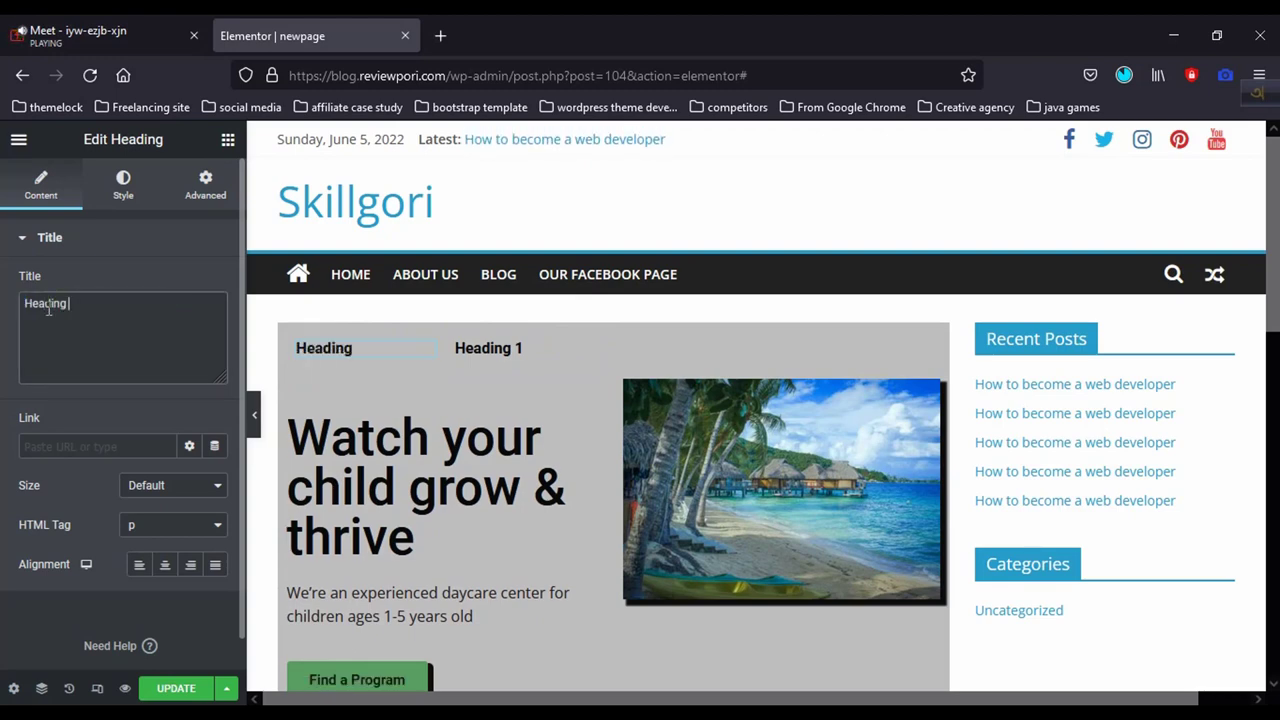
pyautogui.click(58, 243)
pyautogui.click(227, 140)
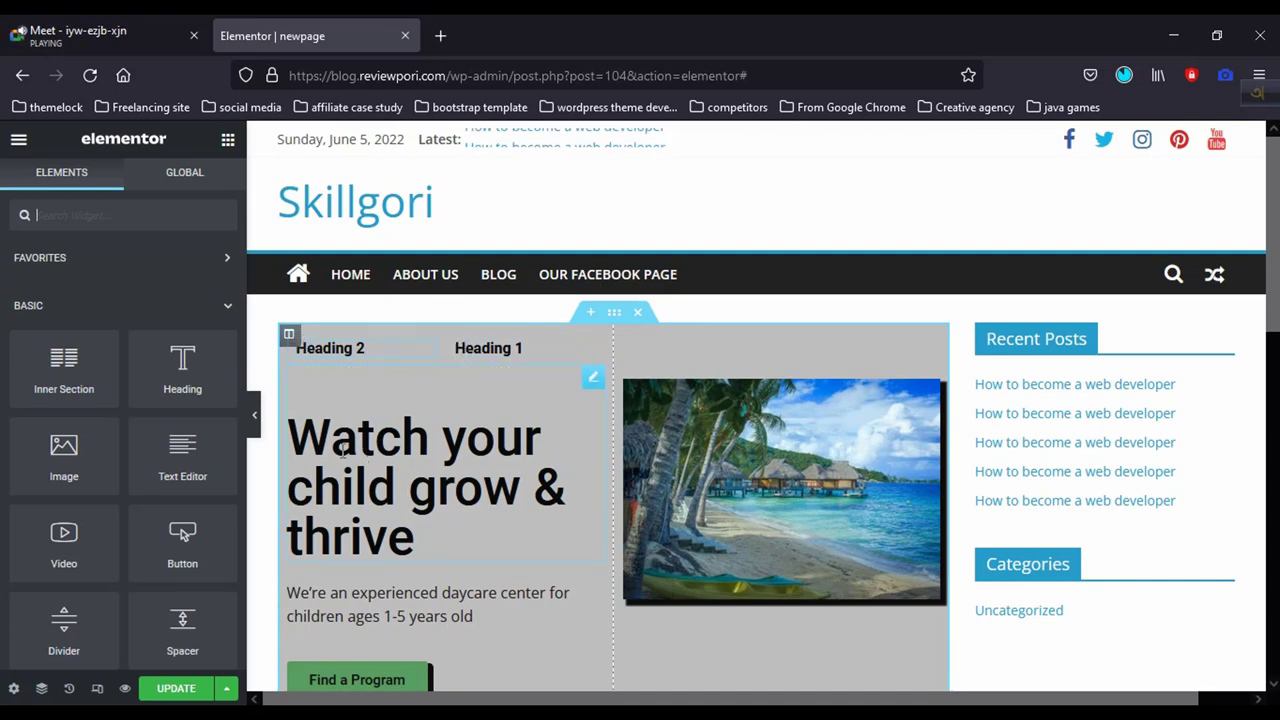
pyautogui.moveTo(424, 538); pyautogui.dragTo(292, 432)
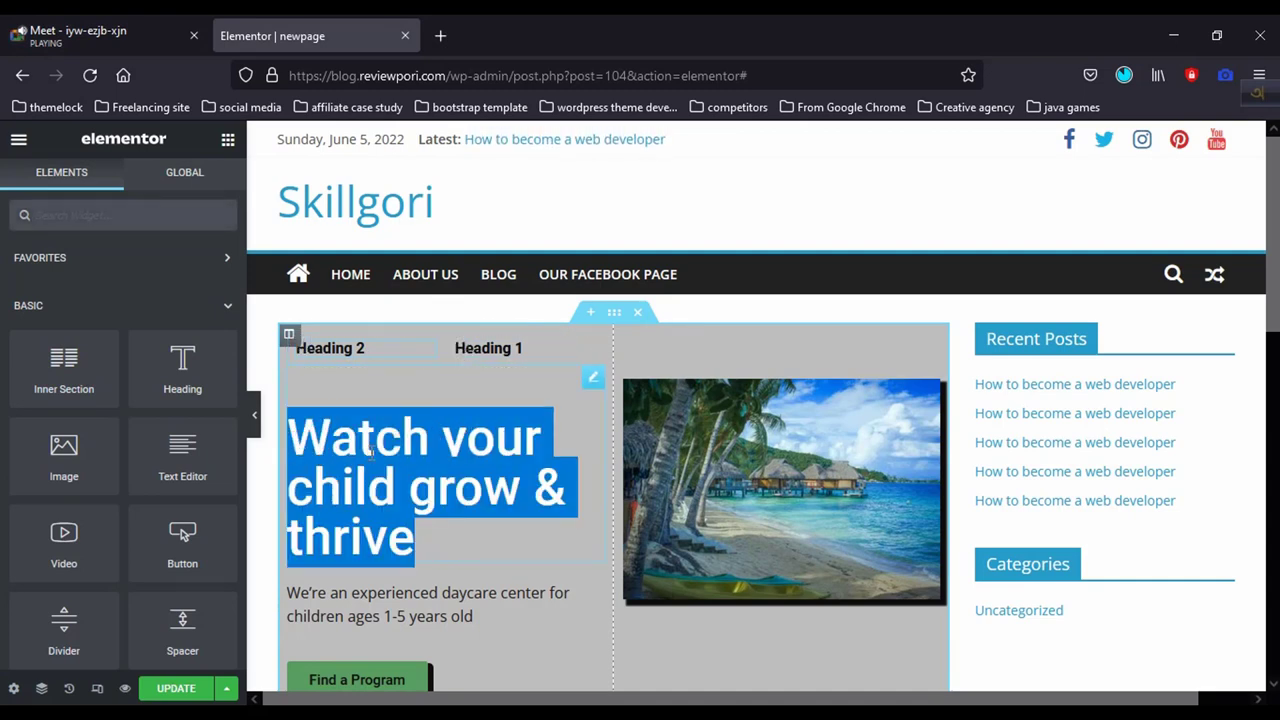
pyautogui.click(435, 468)
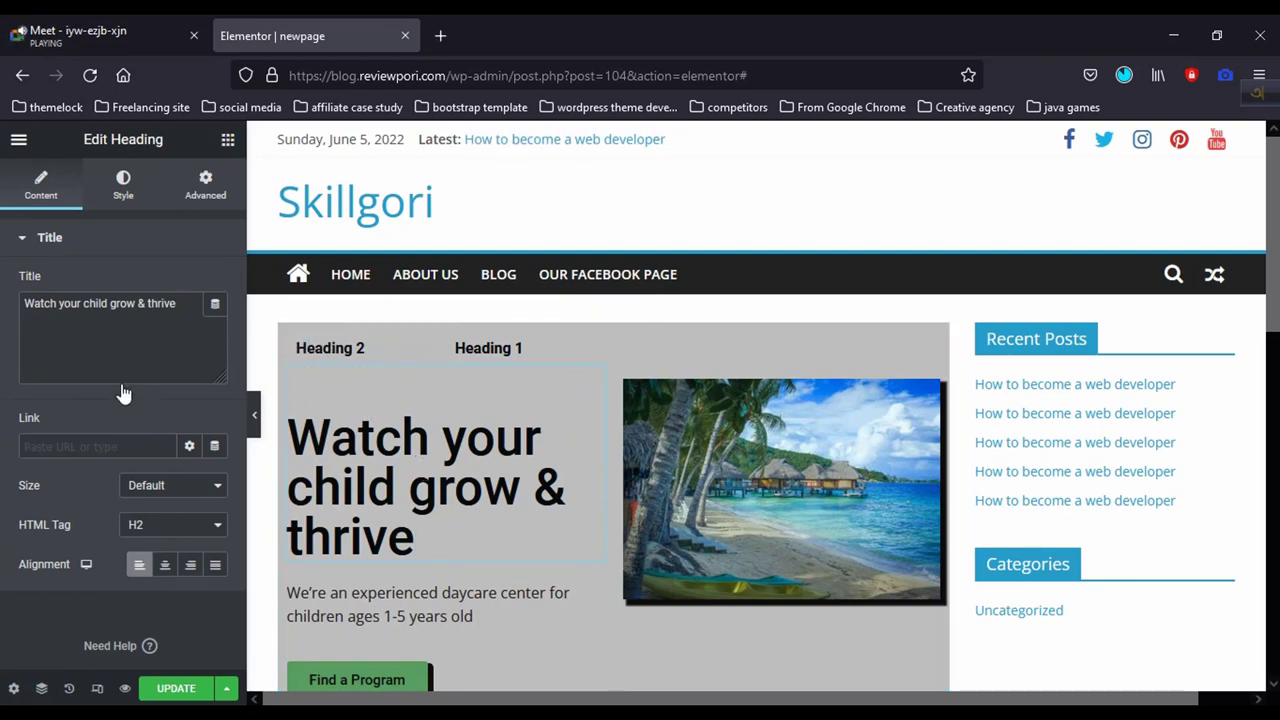
pyautogui.click(228, 139)
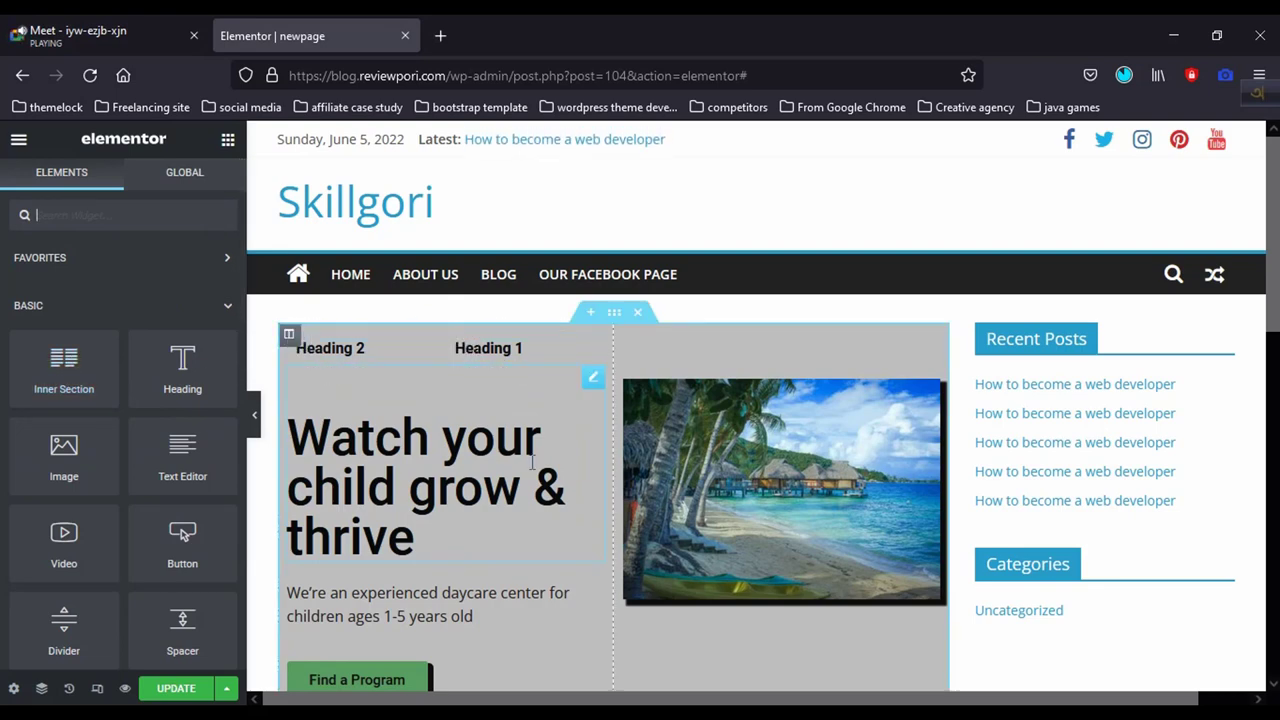
# Step: Place a Video widget above the beach image in the hero section's second column
pyautogui.scroll(-3, 492, 455)
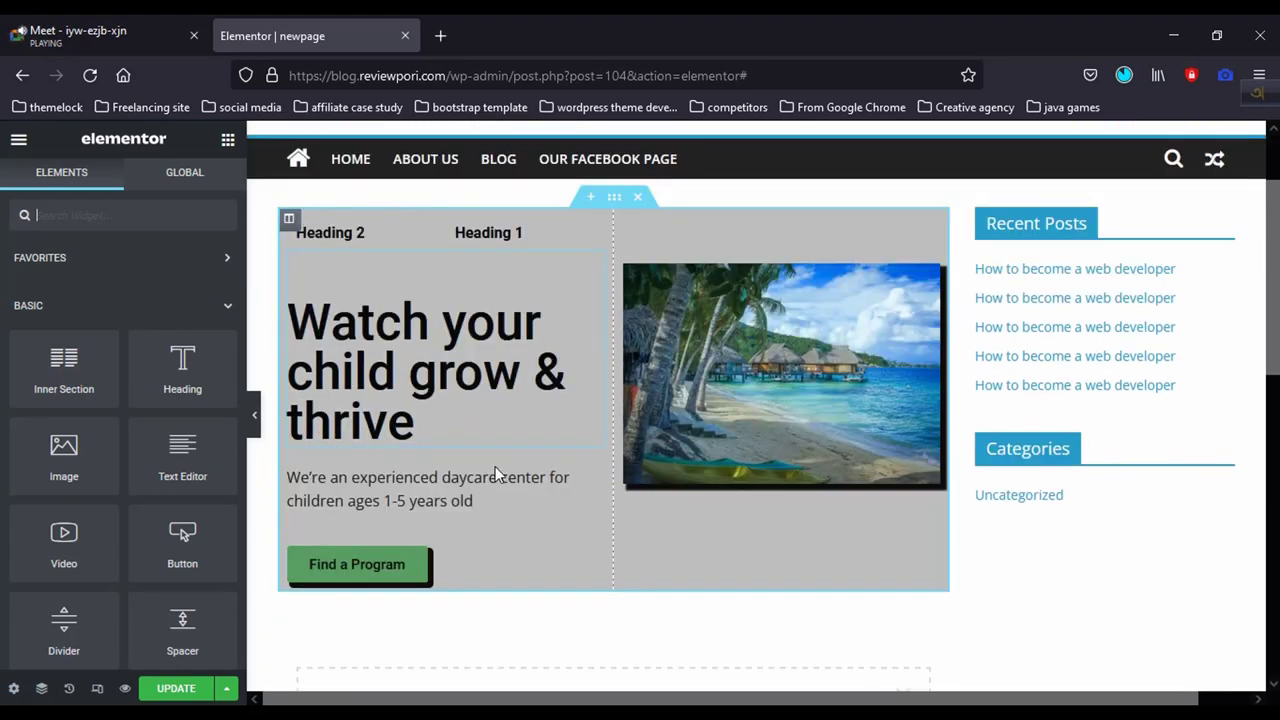
pyautogui.scroll(3, 492, 468)
pyautogui.scroll(-2, 492, 468)
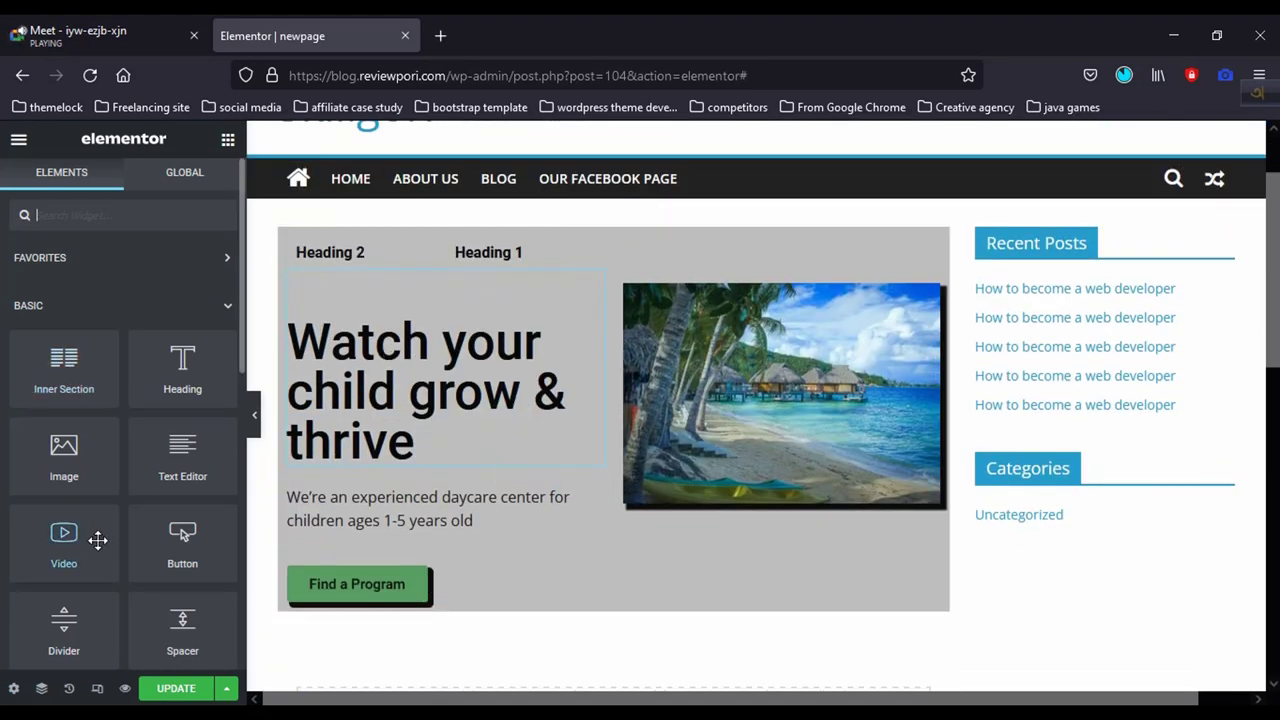
pyautogui.scroll(-2, 100, 530)
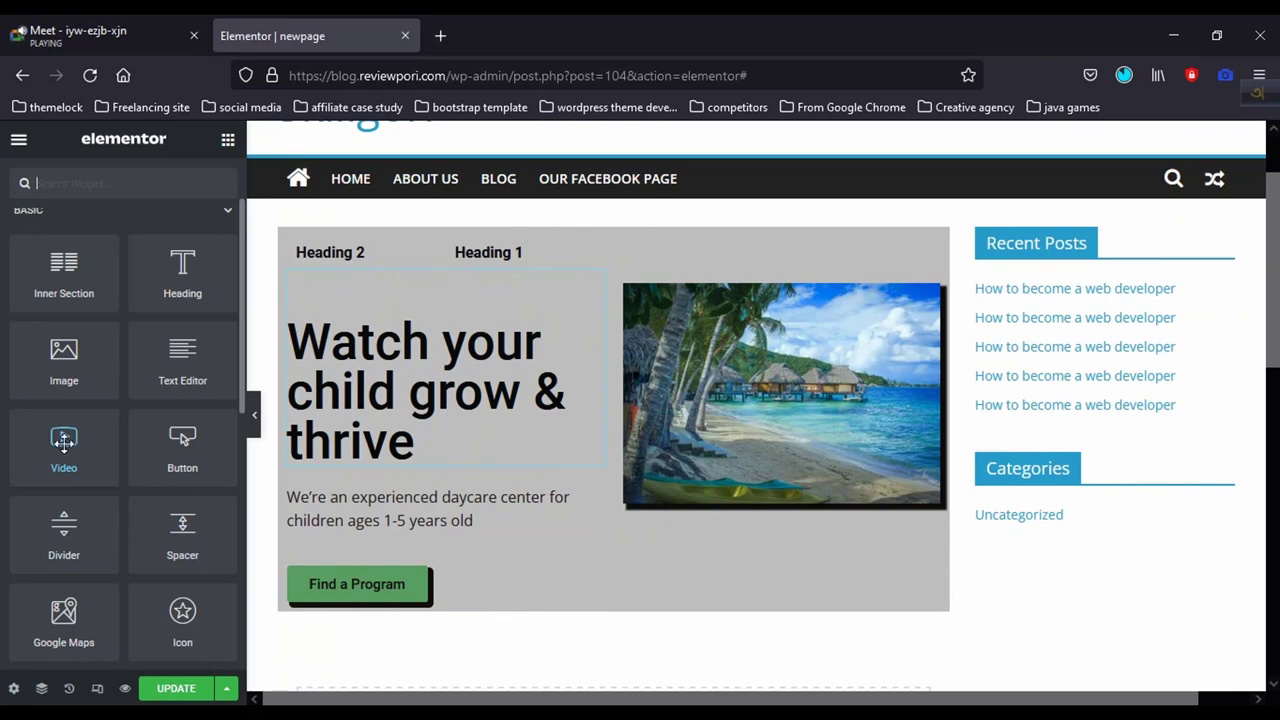
pyautogui.moveTo(64, 443); pyautogui.dragTo(751, 260)
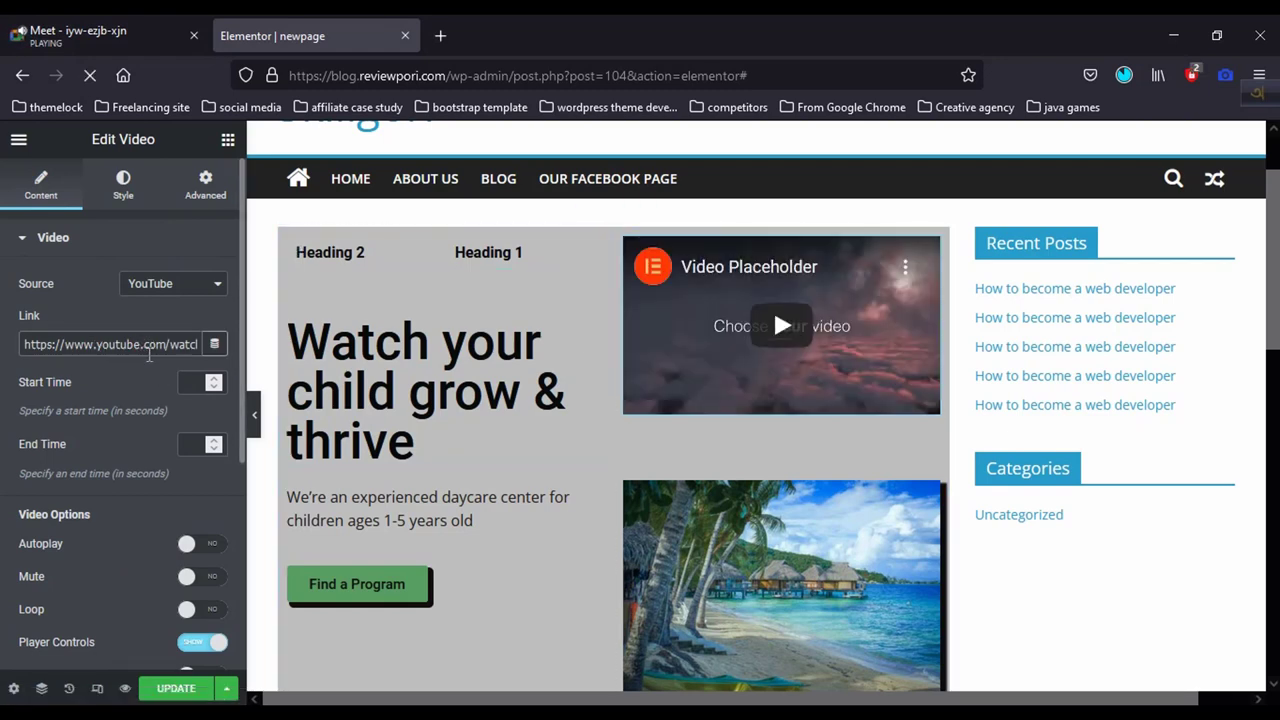
pyautogui.moveTo(115, 344); pyautogui.dragTo(3, 350)
pyautogui.click(49, 342)
pyautogui.click(148, 284)
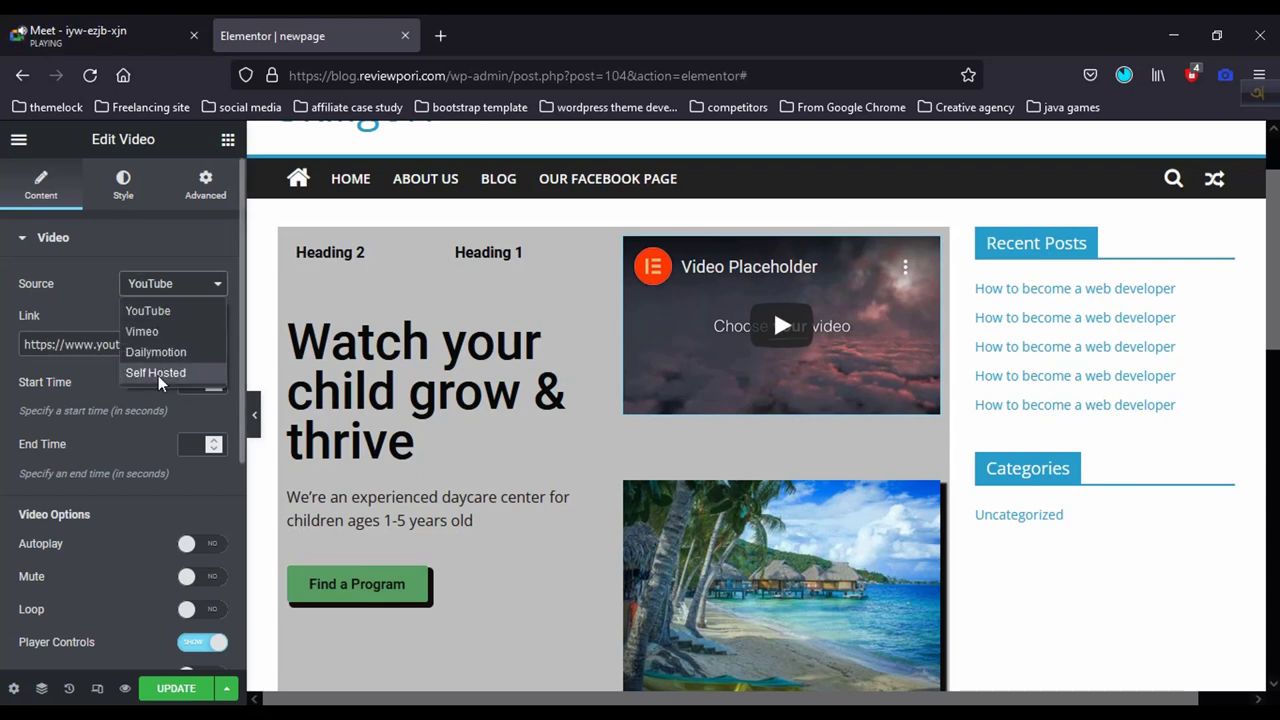
pyautogui.click(152, 309)
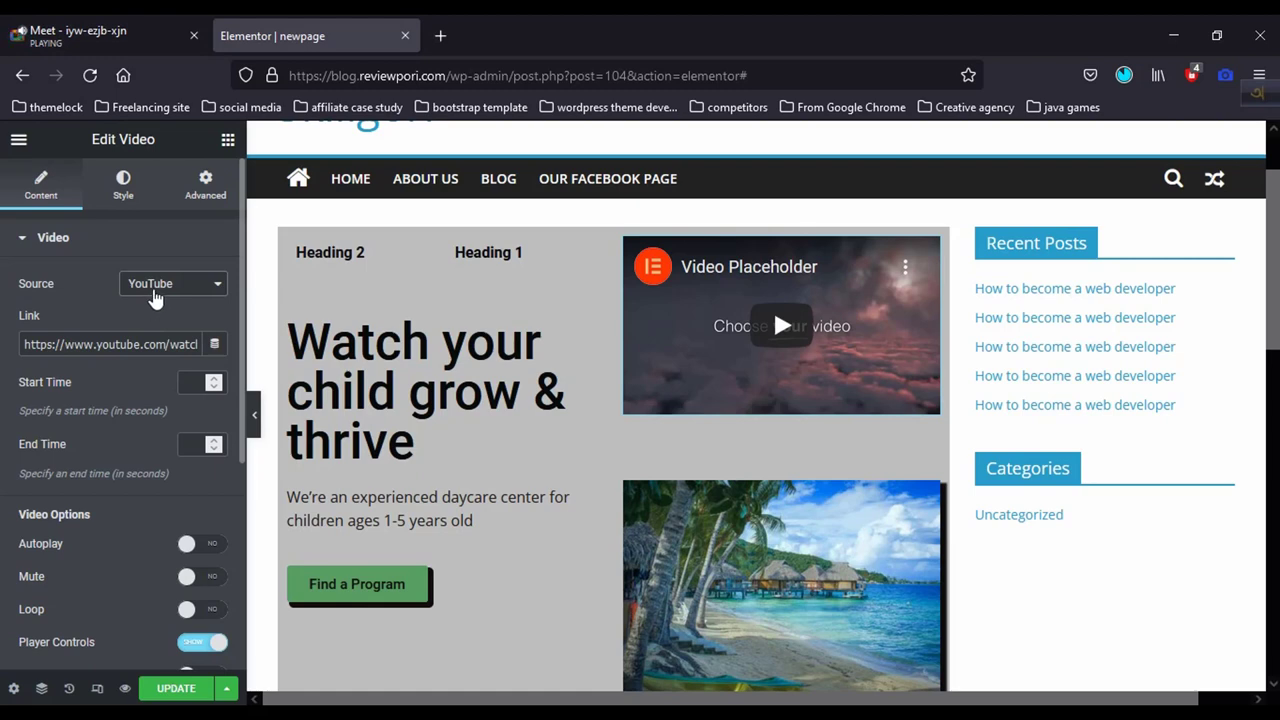
# Step: Switch the video widget's source to Vimeo and check its link
pyautogui.click(155, 287)
pyautogui.click(155, 318)
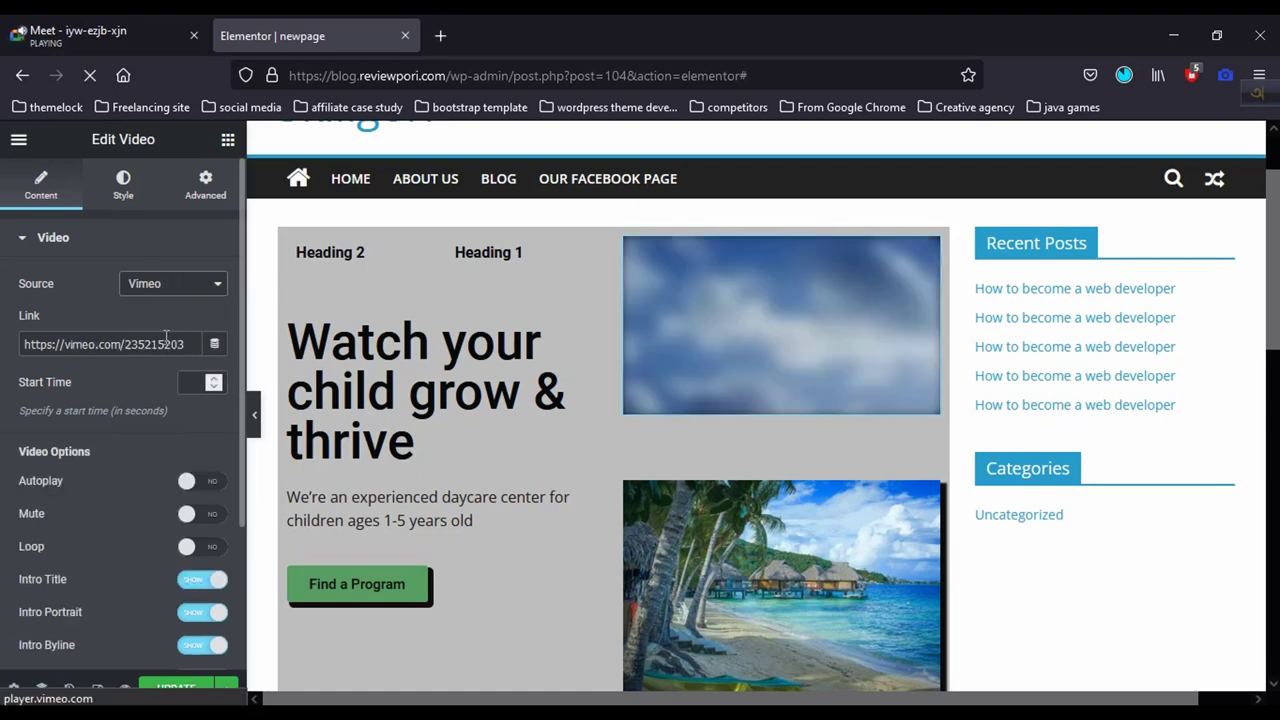
pyautogui.moveTo(189, 345); pyautogui.dragTo(4, 344)
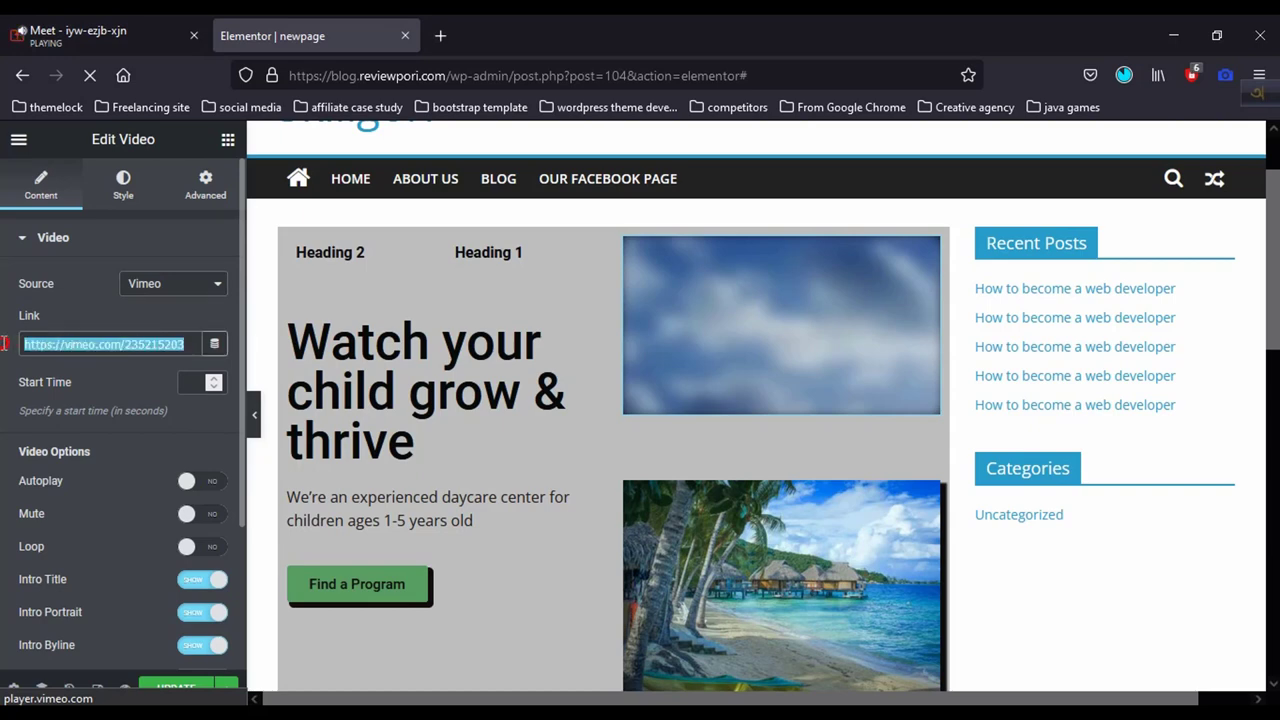
pyautogui.click(60, 345)
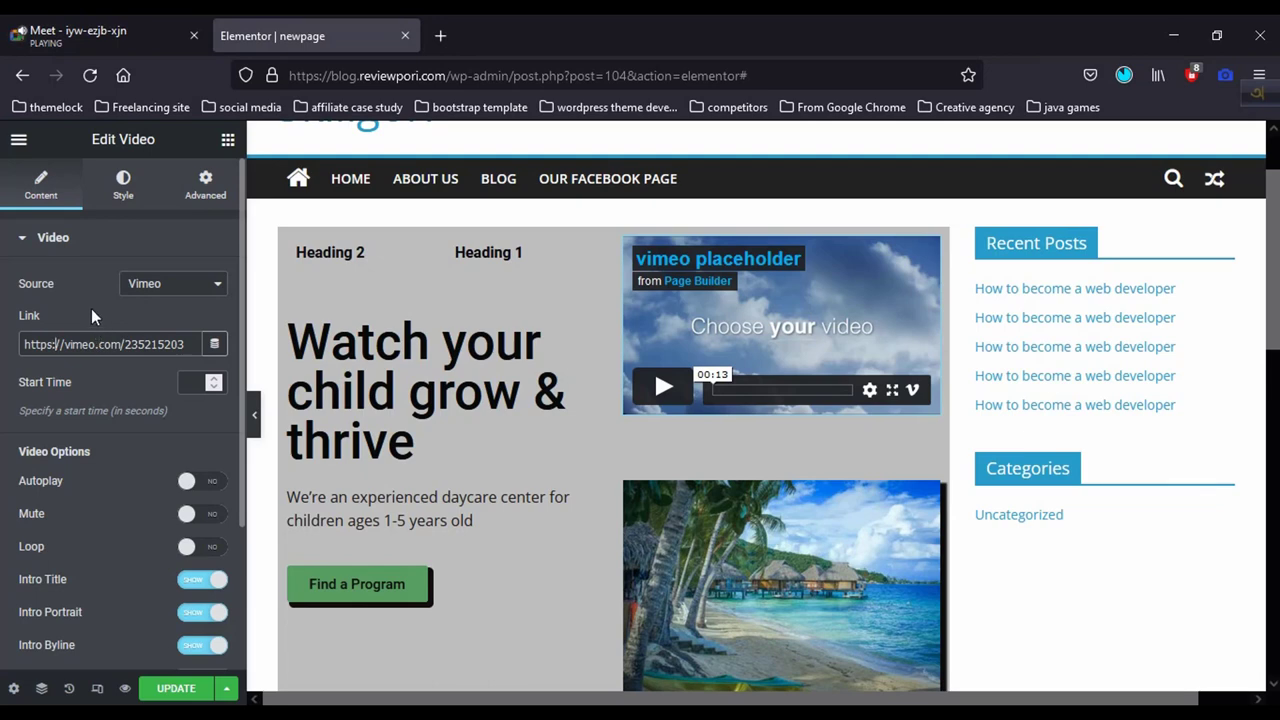
pyautogui.click(158, 285)
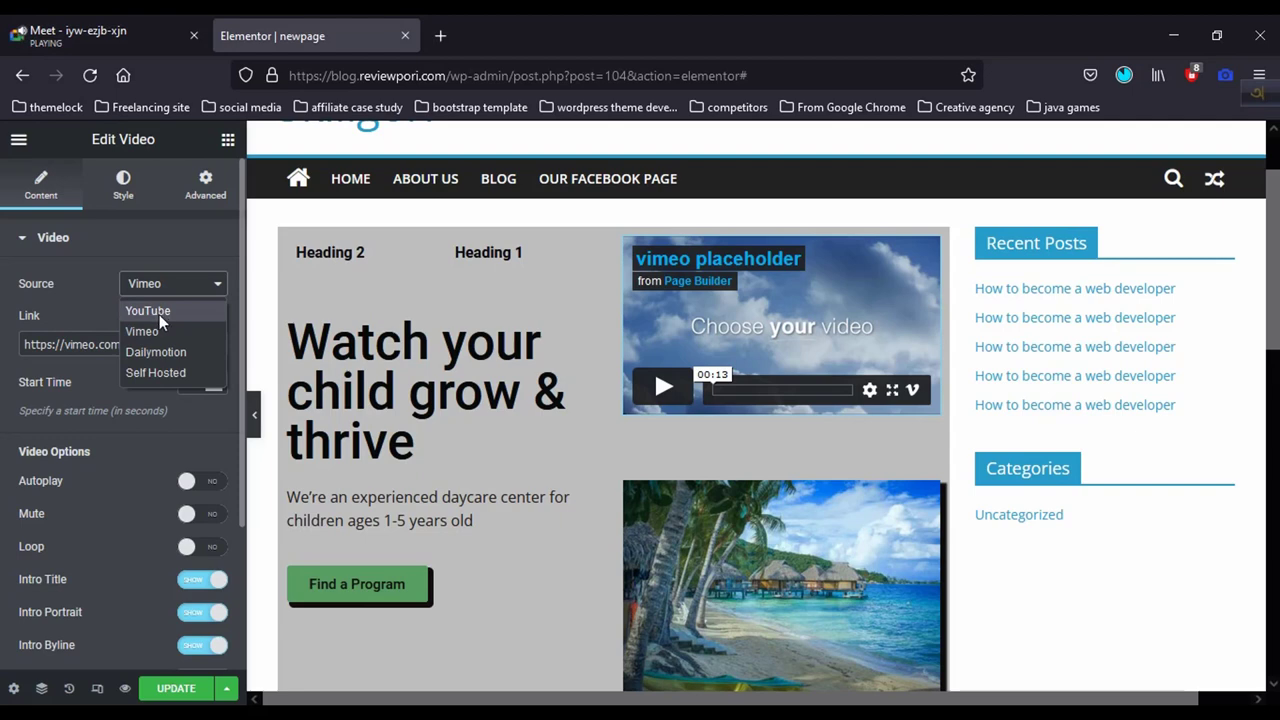
pyautogui.click(160, 329)
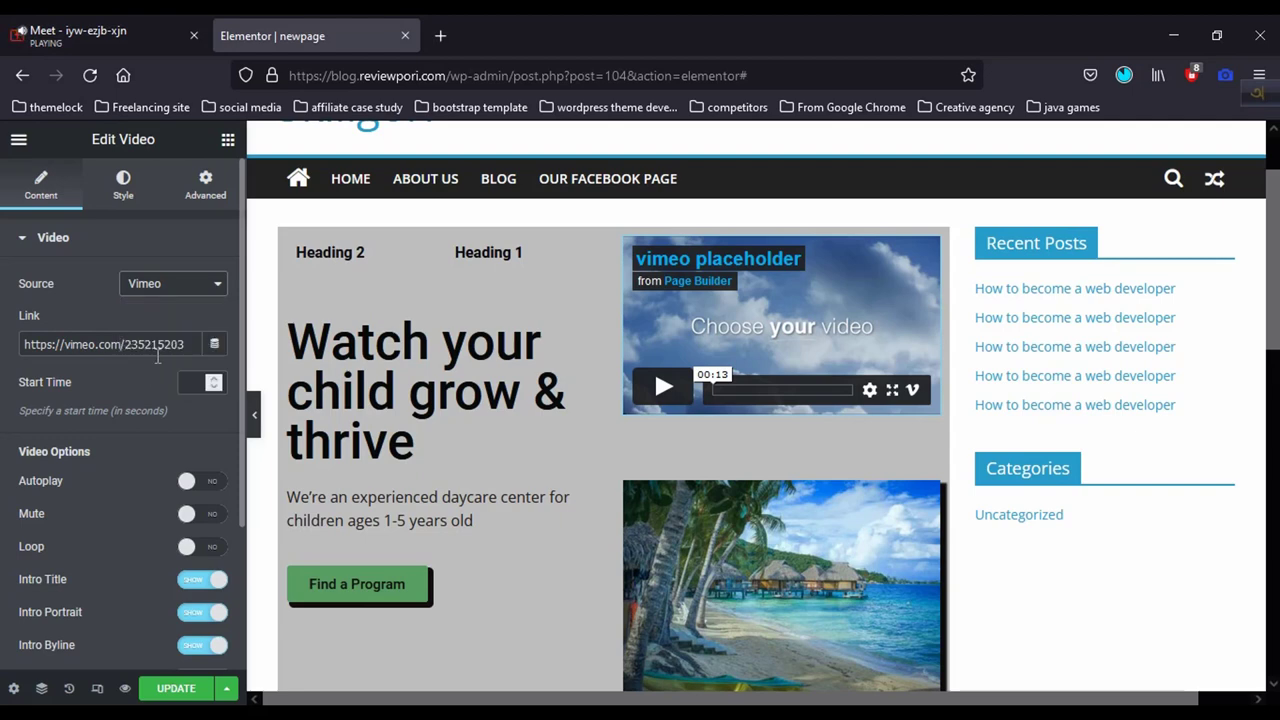
# Step: Switch the video widget's source to Dailymotion and then back to YouTube
pyautogui.click(158, 288)
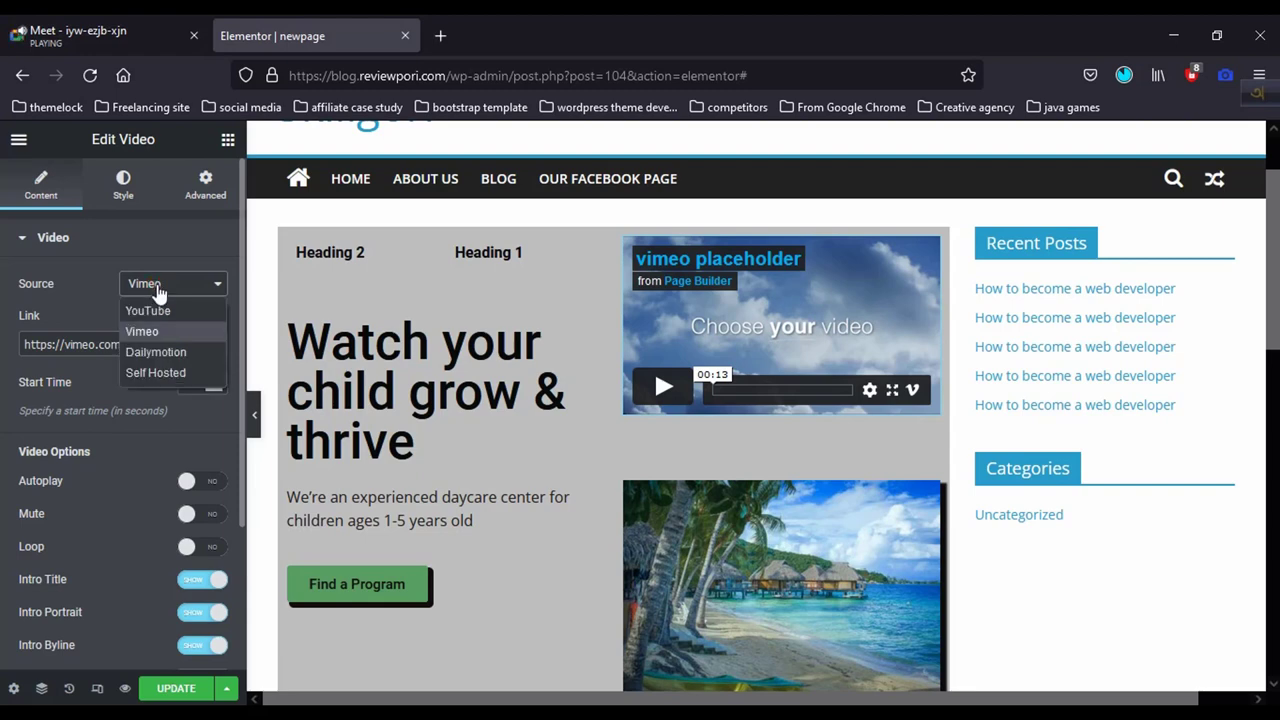
pyautogui.click(157, 351)
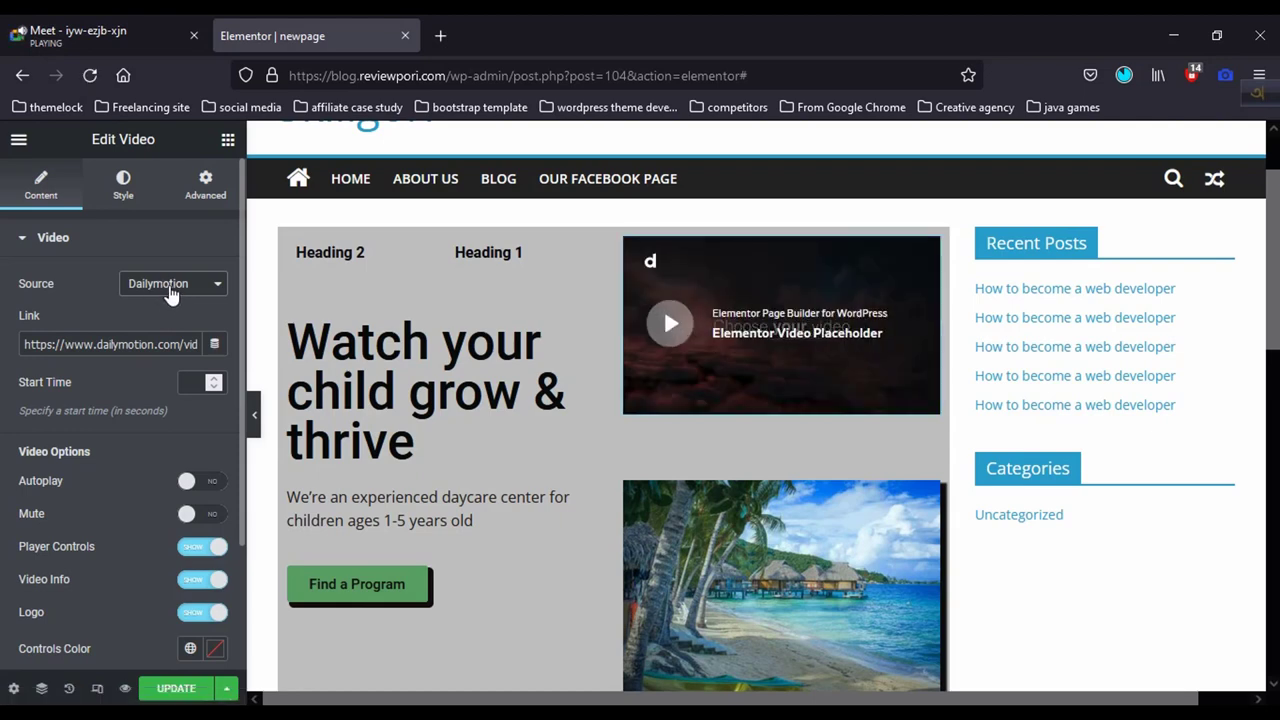
pyautogui.click(158, 288)
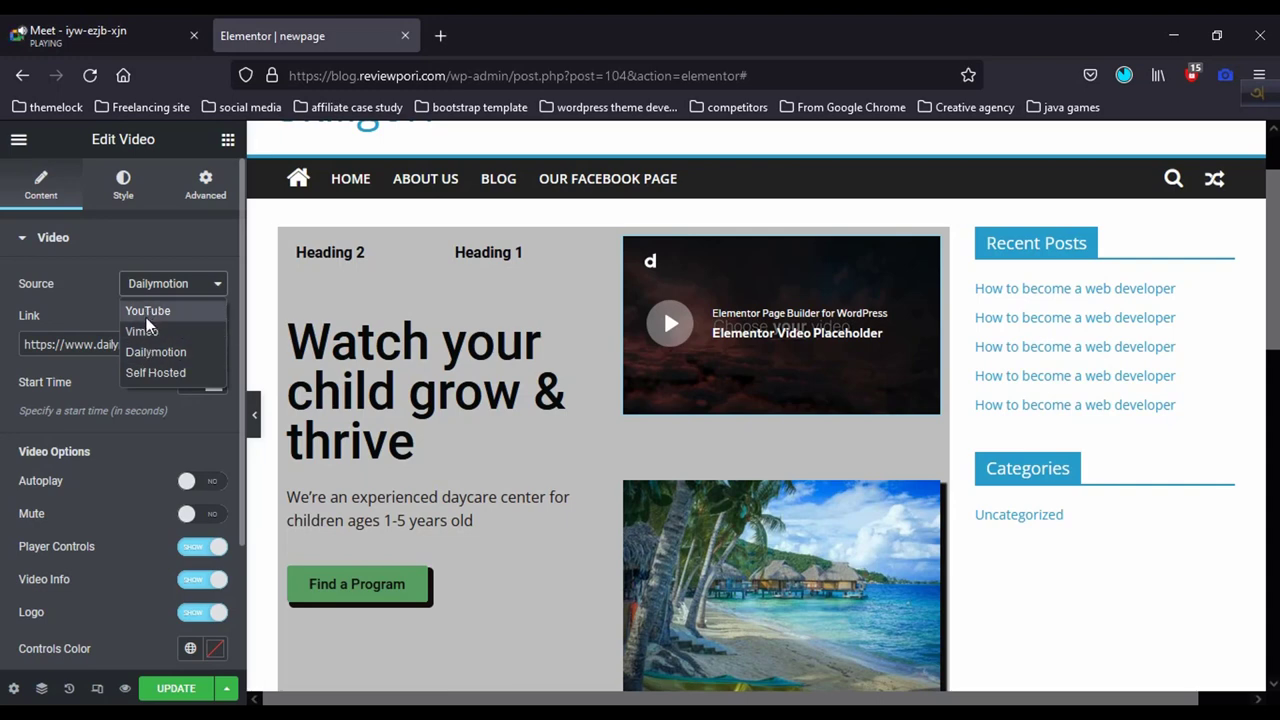
pyautogui.click(147, 314)
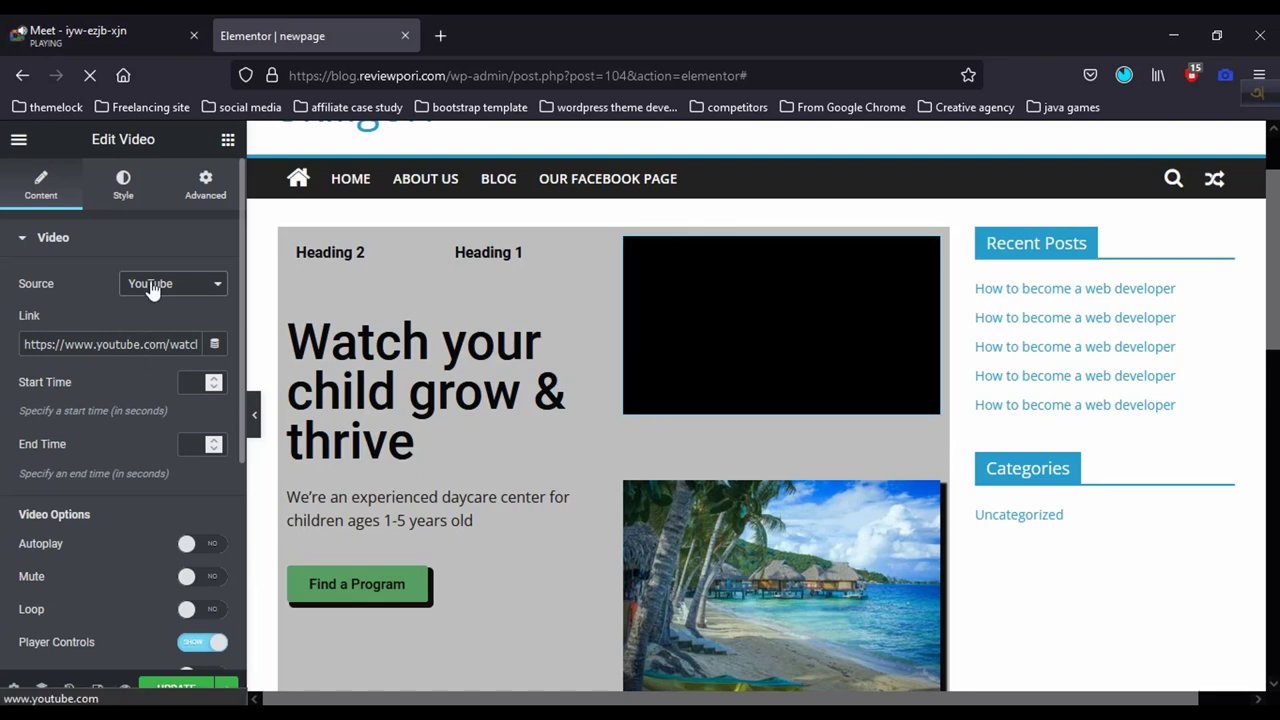
# Step: Set the video widget's source to Self Hosted, then open and close the media library for choosing its file
pyautogui.click(150, 285)
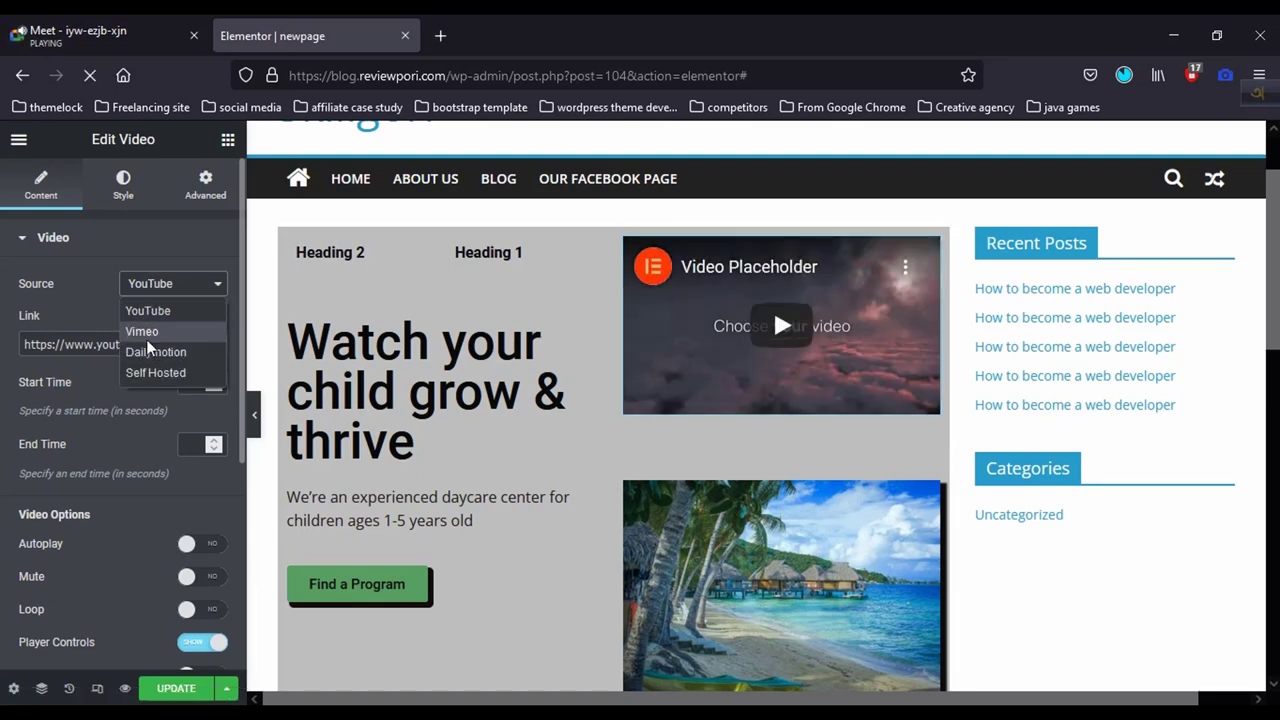
pyautogui.click(155, 368)
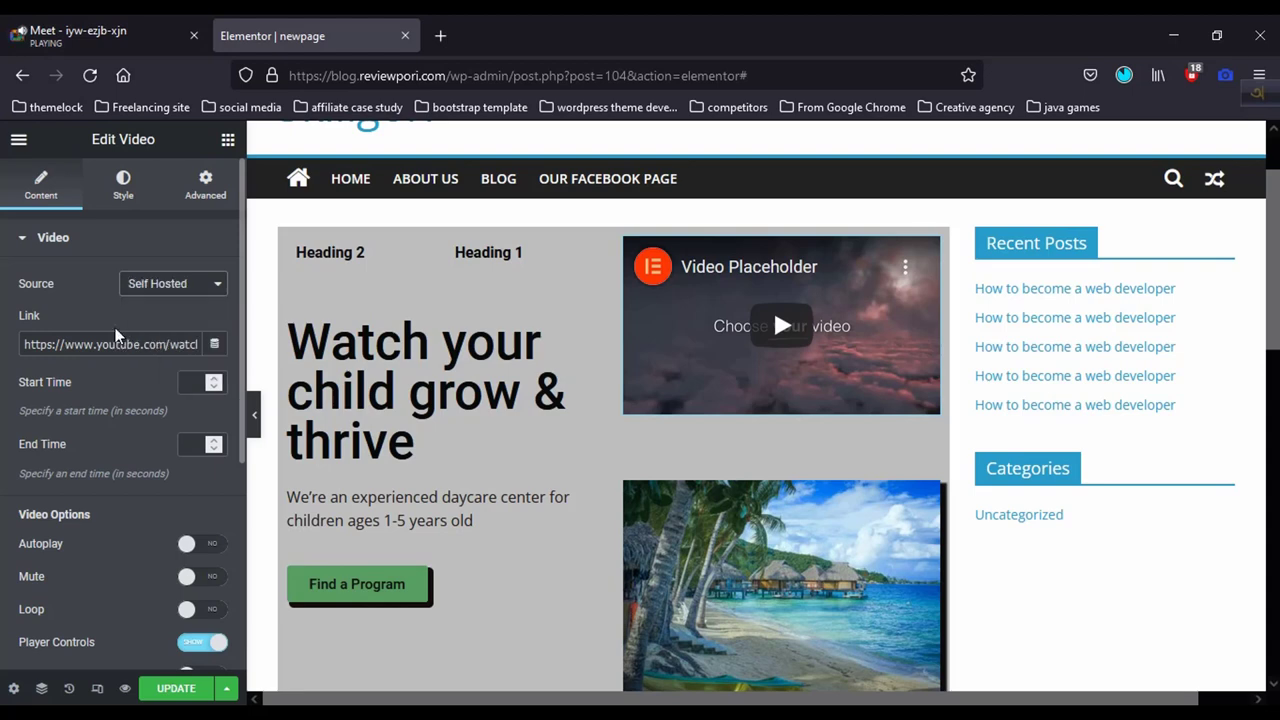
pyautogui.moveTo(123, 408)
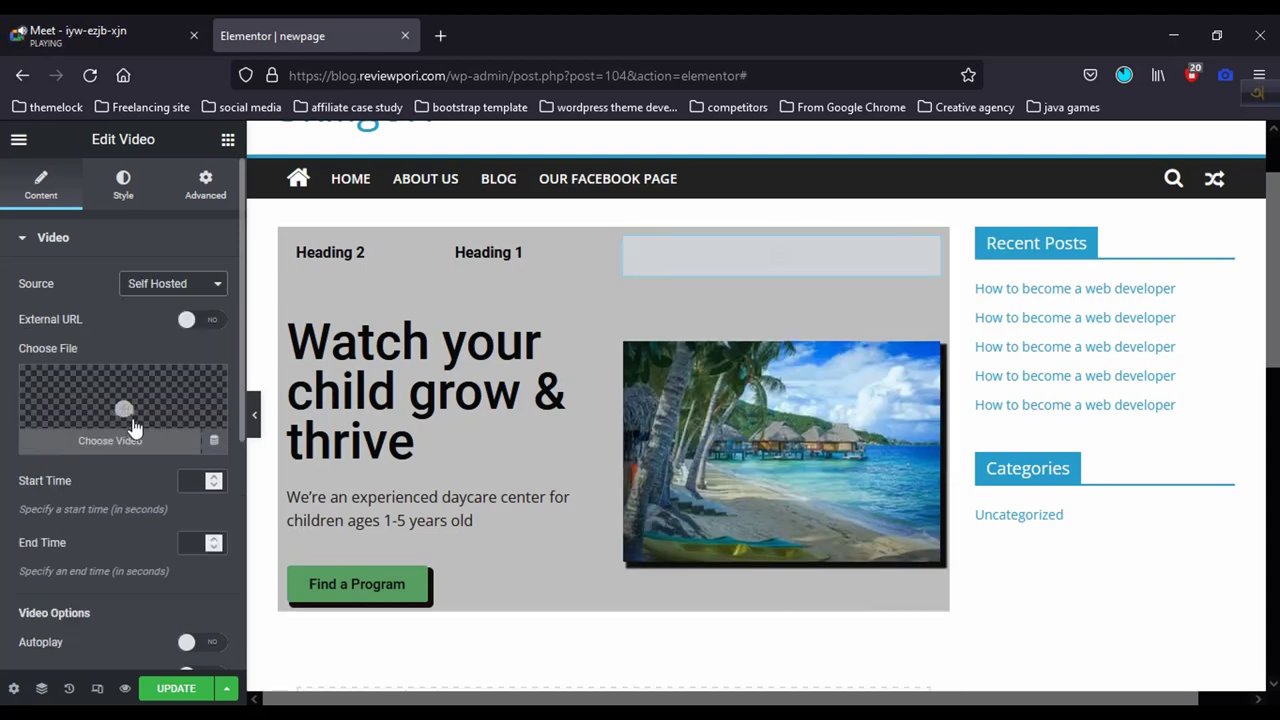
pyautogui.click(120, 407)
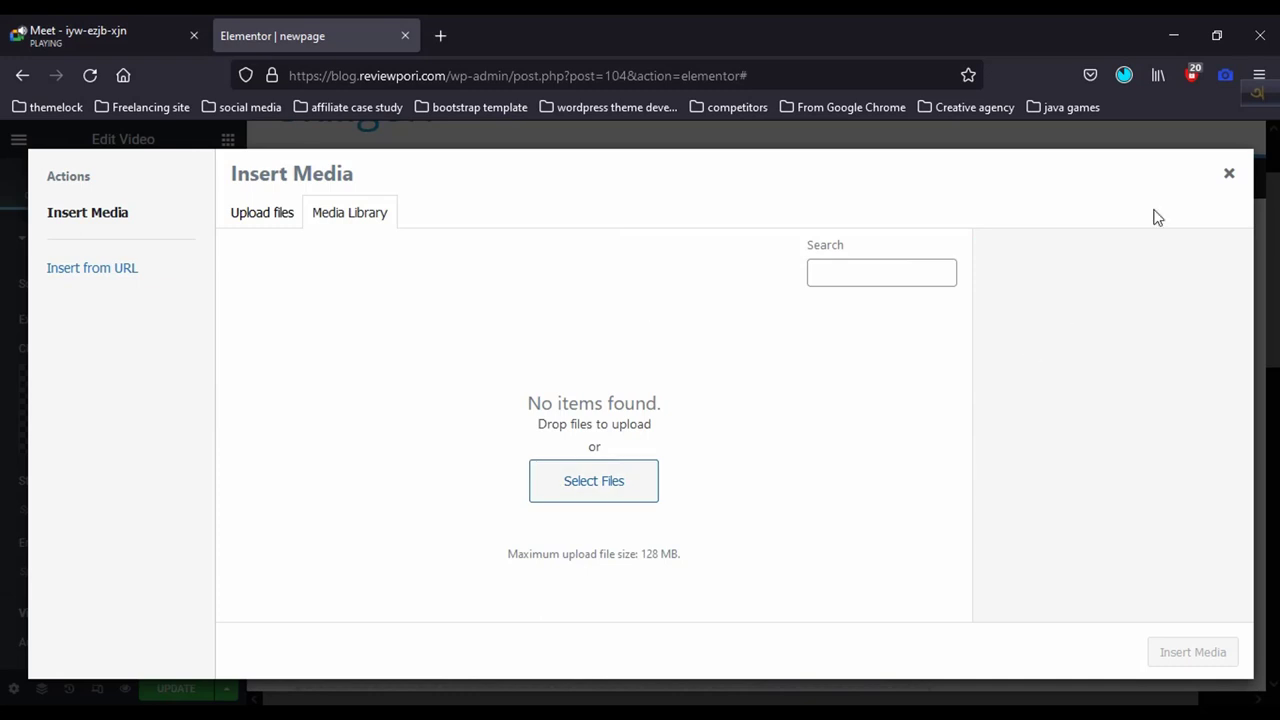
pyautogui.click(1229, 174)
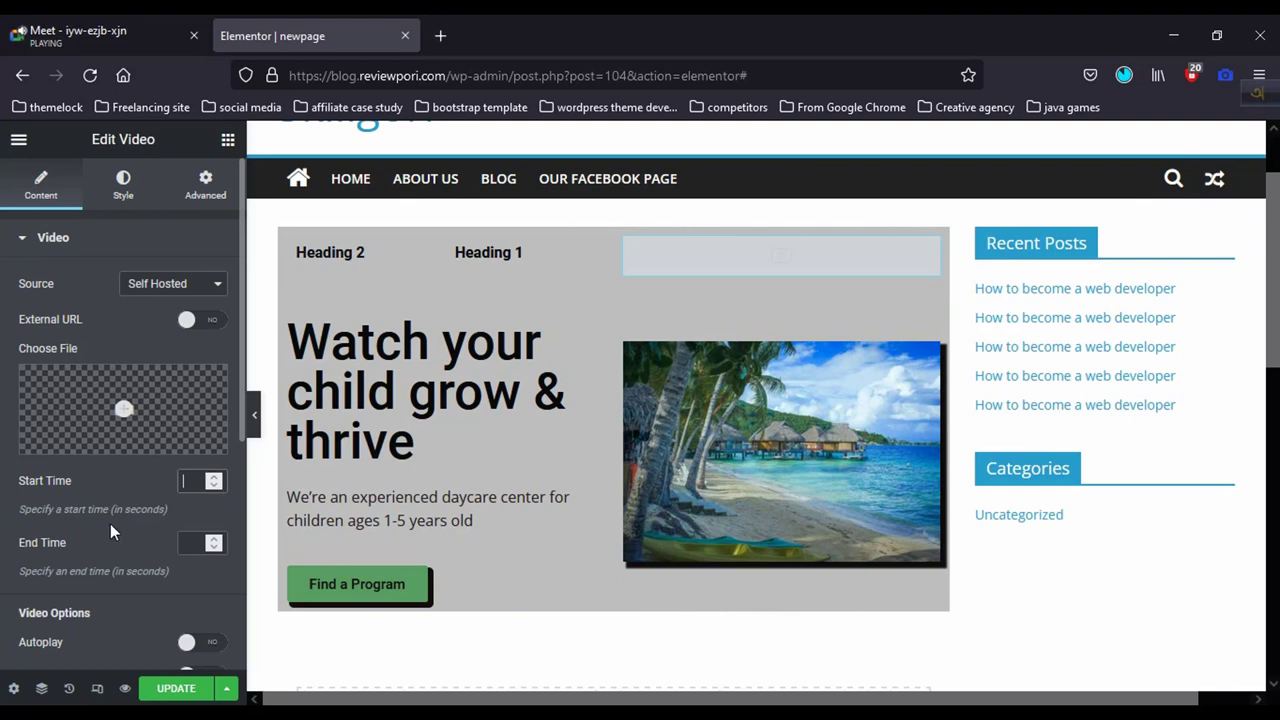
# Step: Examine the self-hosted video's start and end times, playback options, download button and poster settings
pyautogui.scroll(-2, 110, 523)
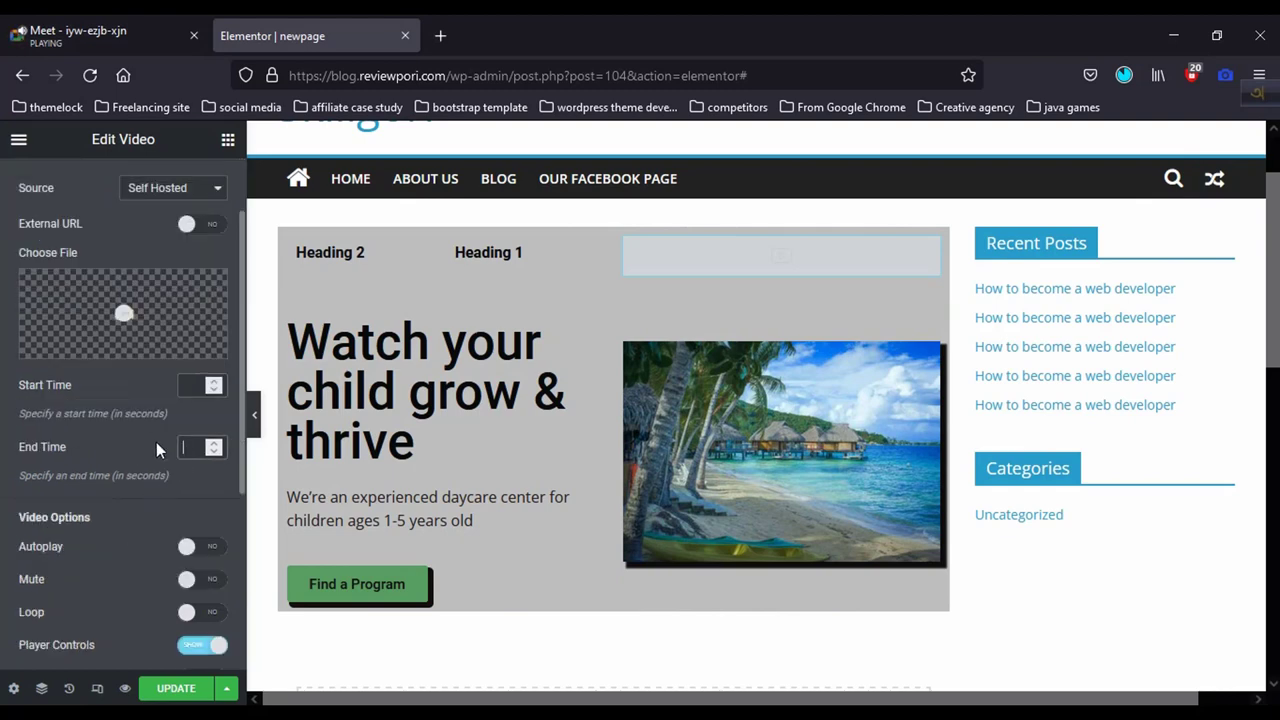
pyautogui.scroll(-3, 170, 470)
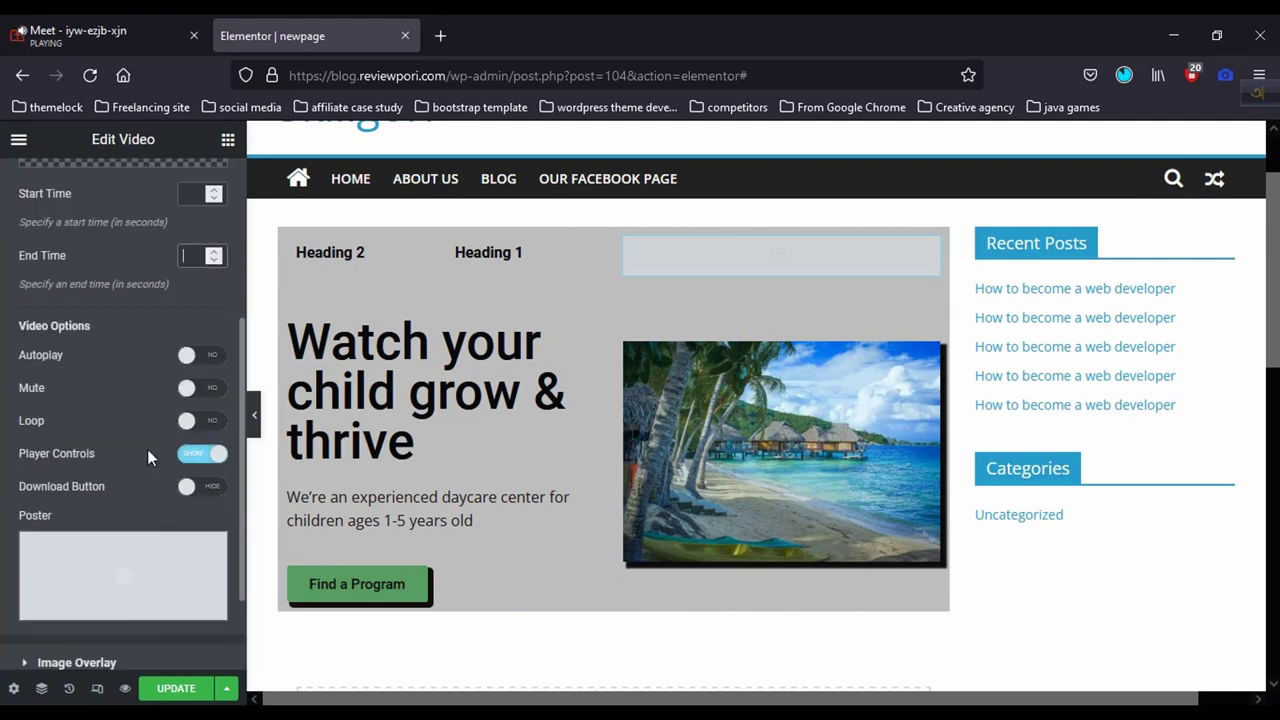
pyautogui.scroll(2, 147, 453)
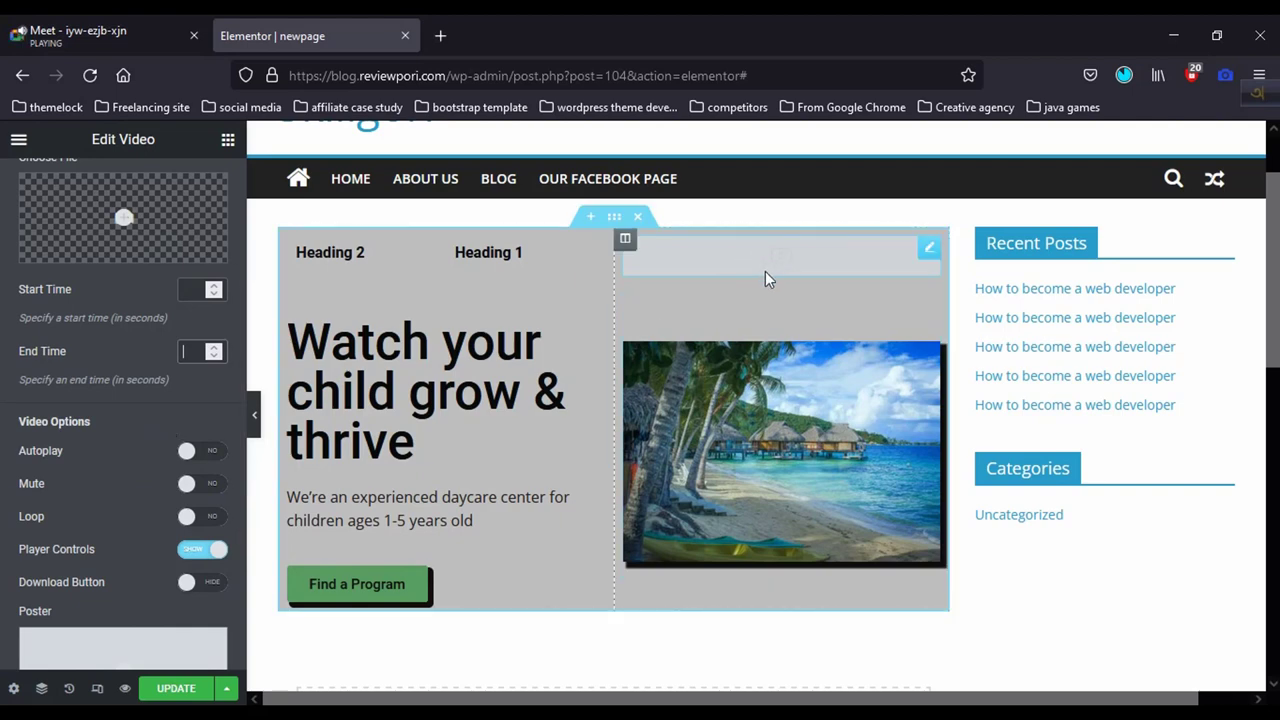
pyautogui.scroll(-3, 172, 468)
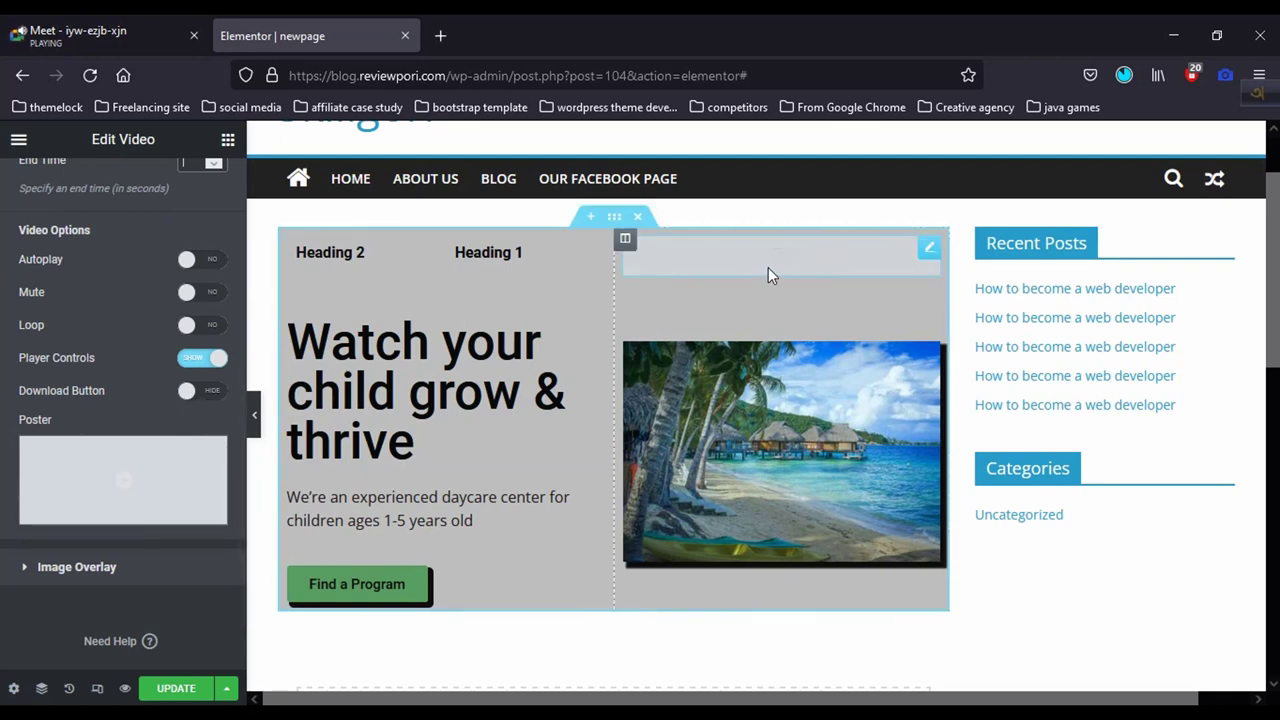
pyautogui.click(220, 399)
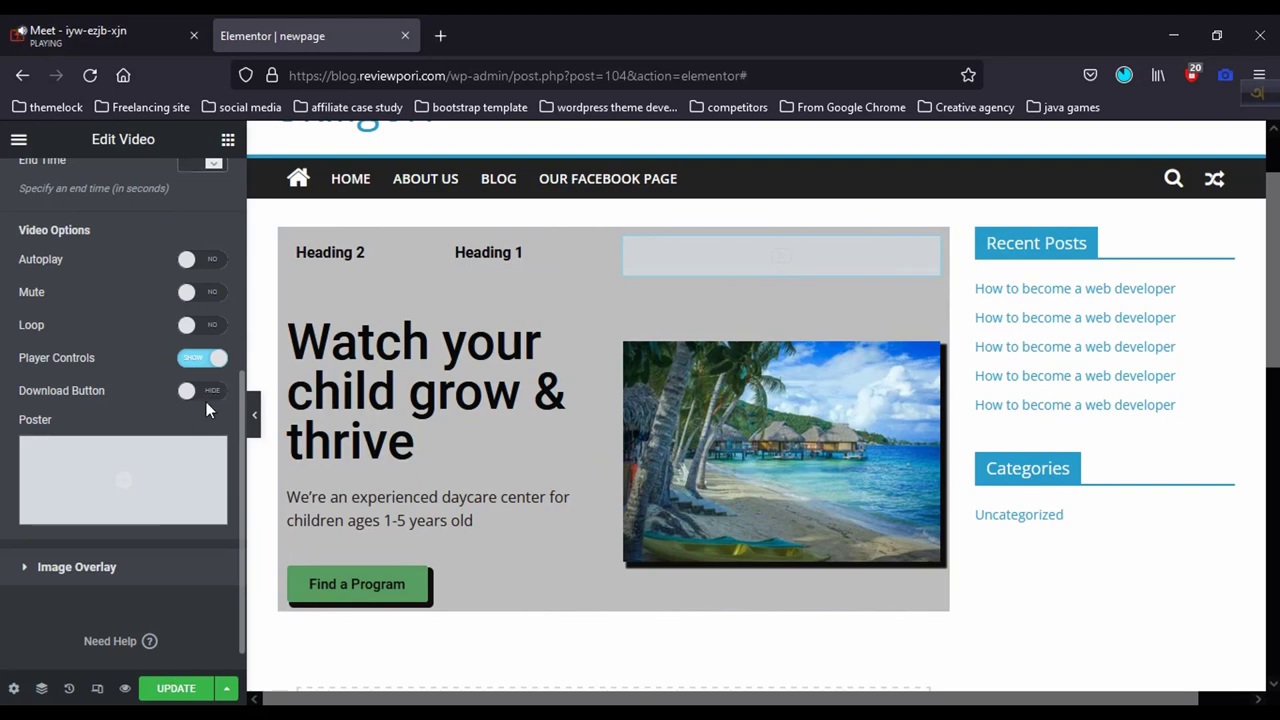
pyautogui.moveTo(114, 484)
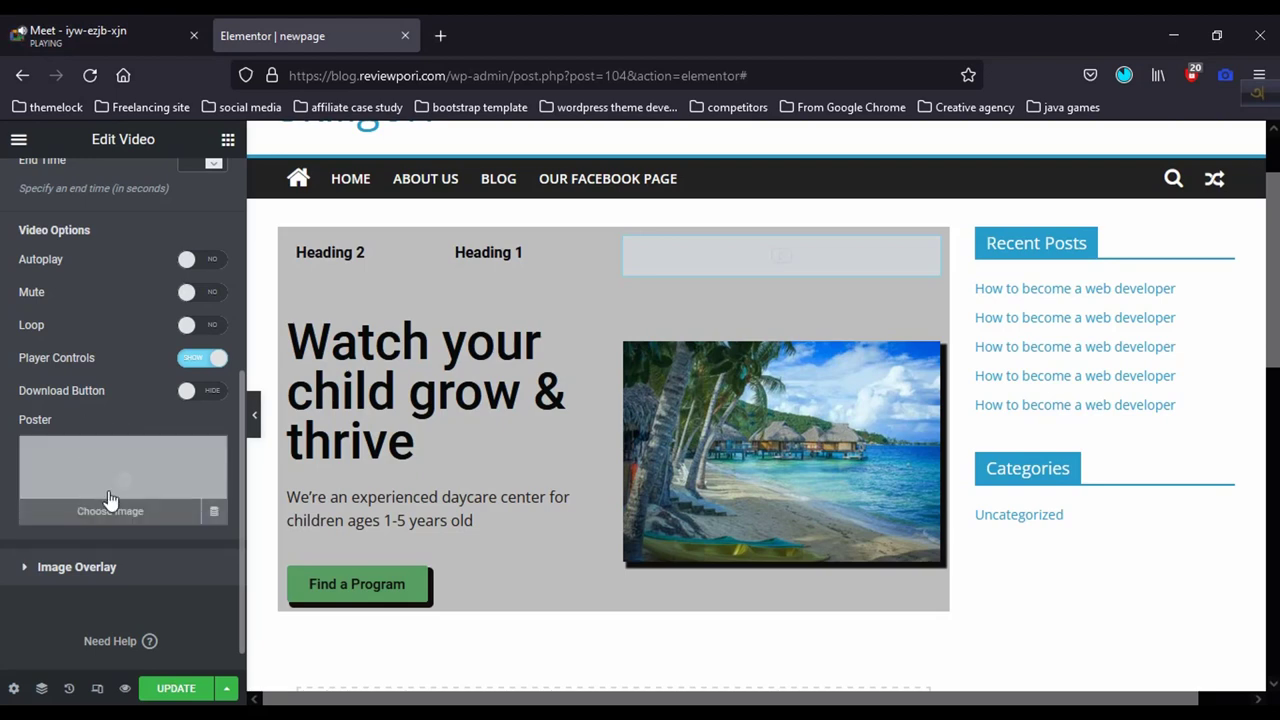
# Step: Switch the video widget's source back to YouTube and turn on Autoplay
pyautogui.scroll(3, 100, 580)
pyautogui.scroll(-3, 85, 540)
pyautogui.scroll(5, 103, 483)
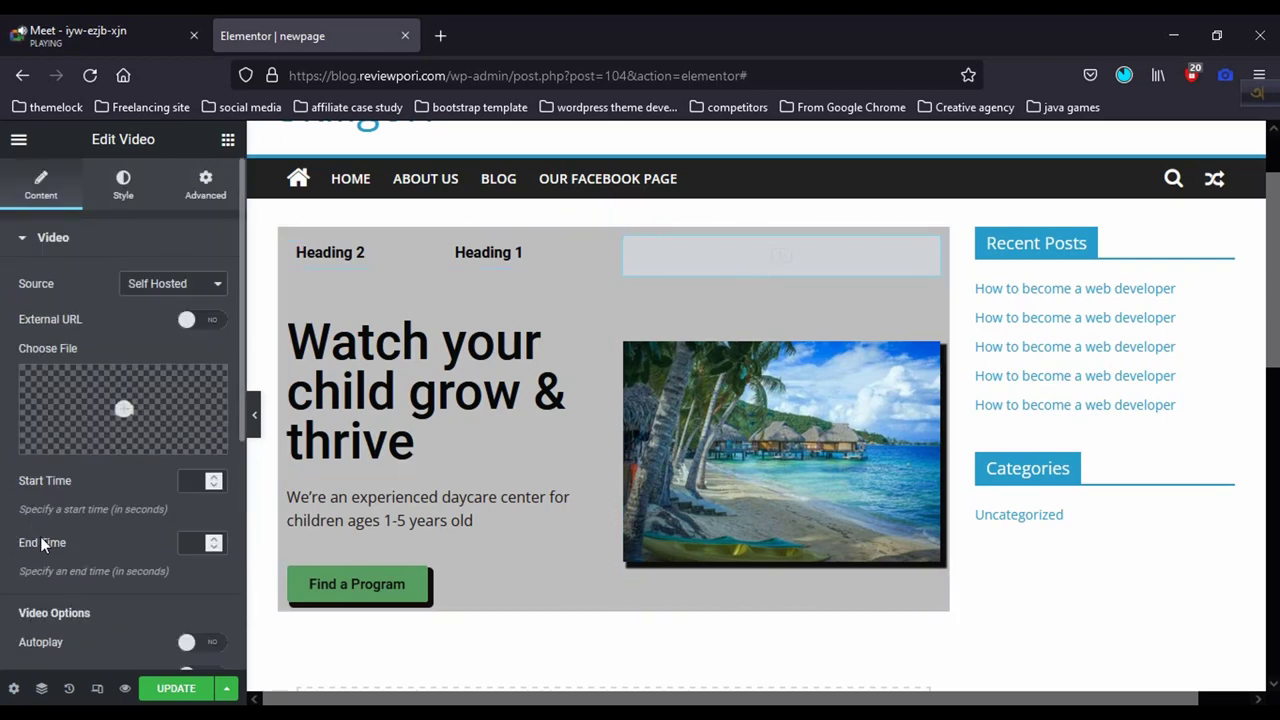
pyautogui.moveTo(150, 445)
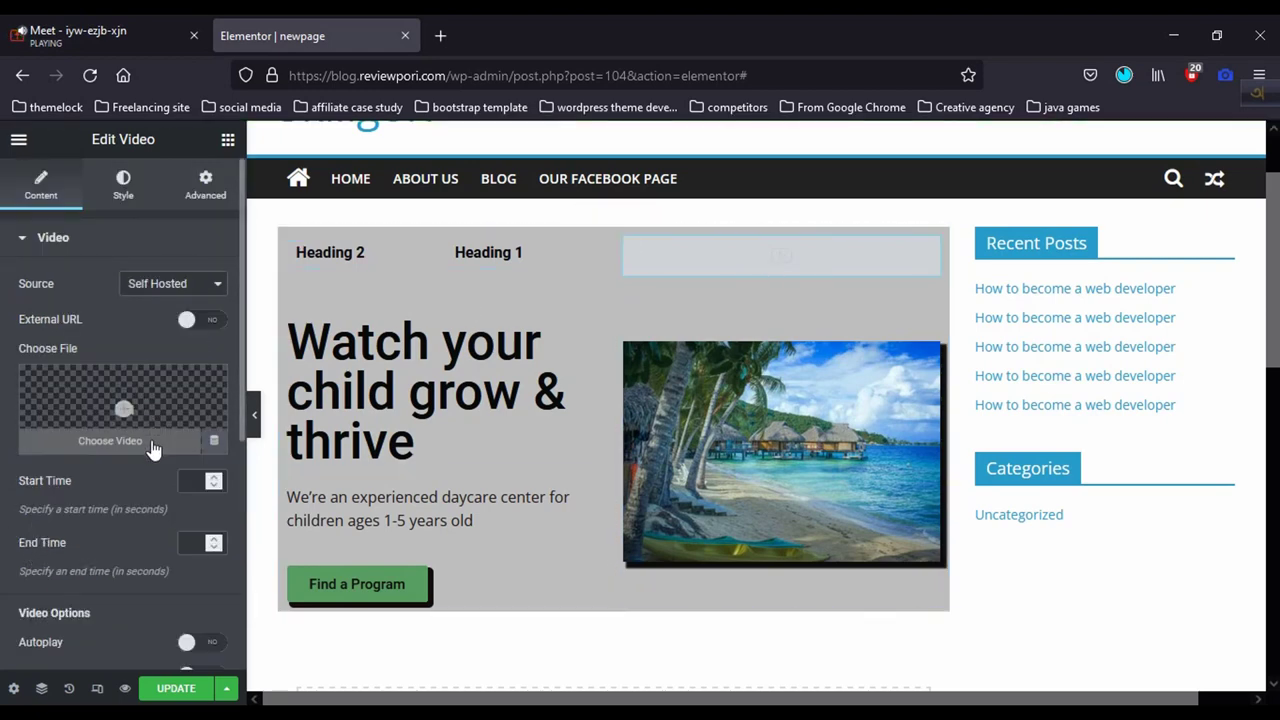
pyautogui.click(172, 283)
pyautogui.click(164, 308)
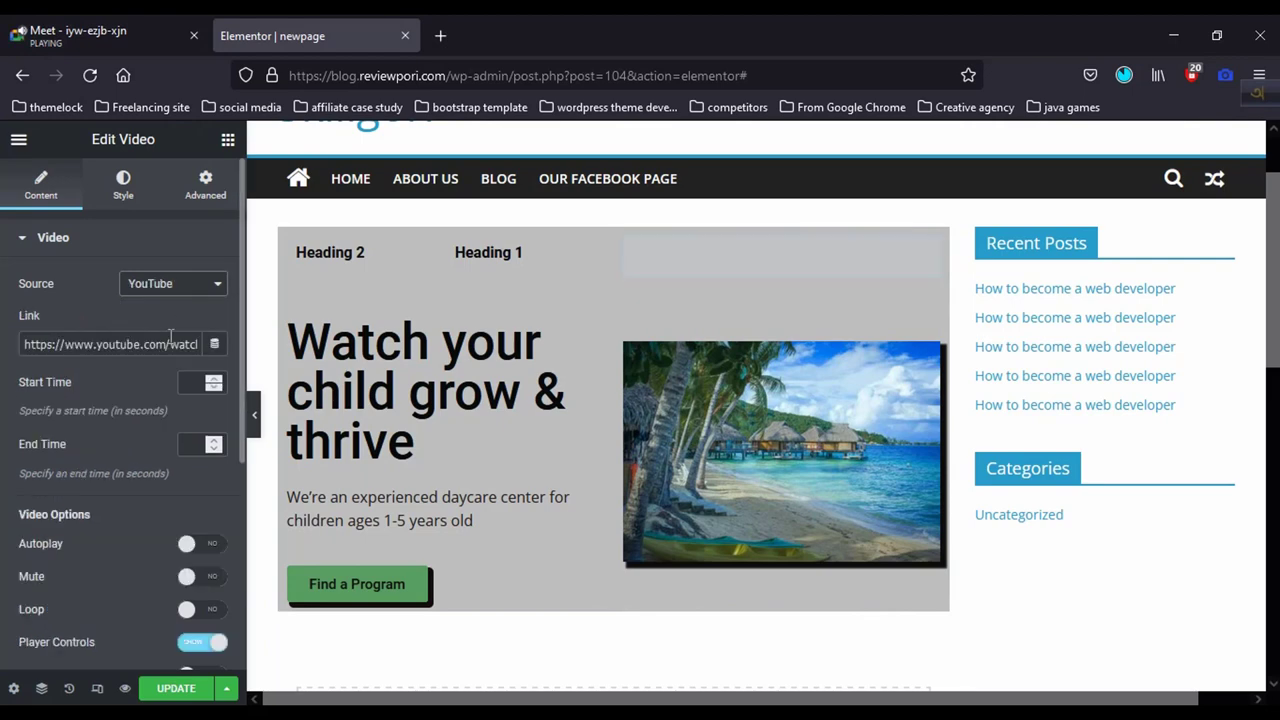
pyautogui.scroll(-2, 85, 478)
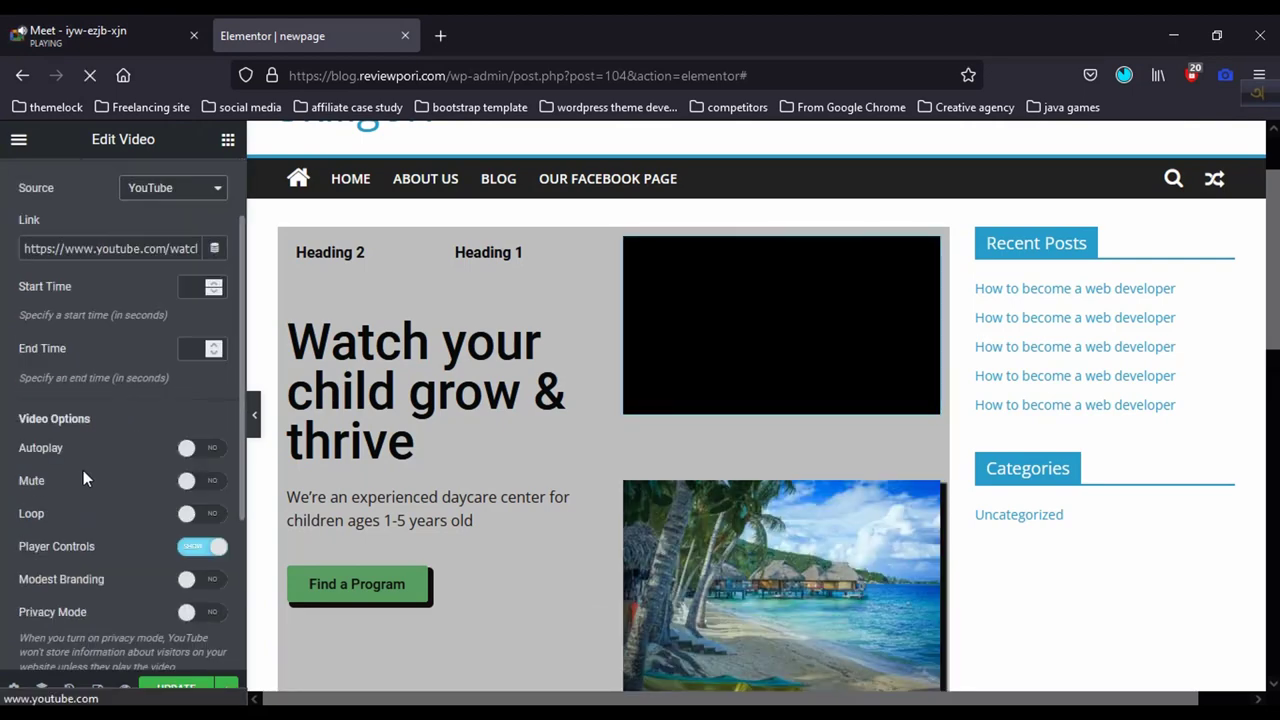
pyautogui.click(204, 458)
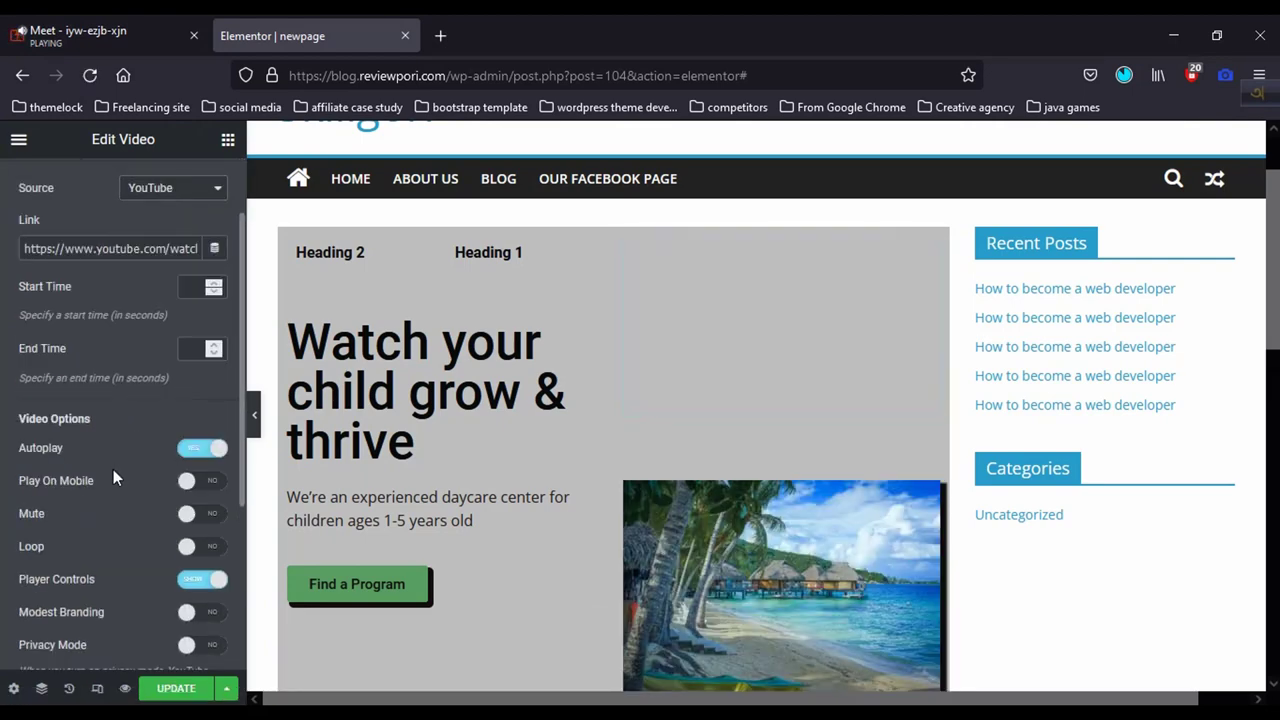
# Step: Examine the YouTube video options, from start and end times through player controls, privacy mode, lazy load and suggested videos
pyautogui.scroll(-4, 116, 469)
pyautogui.scroll(2, 110, 440)
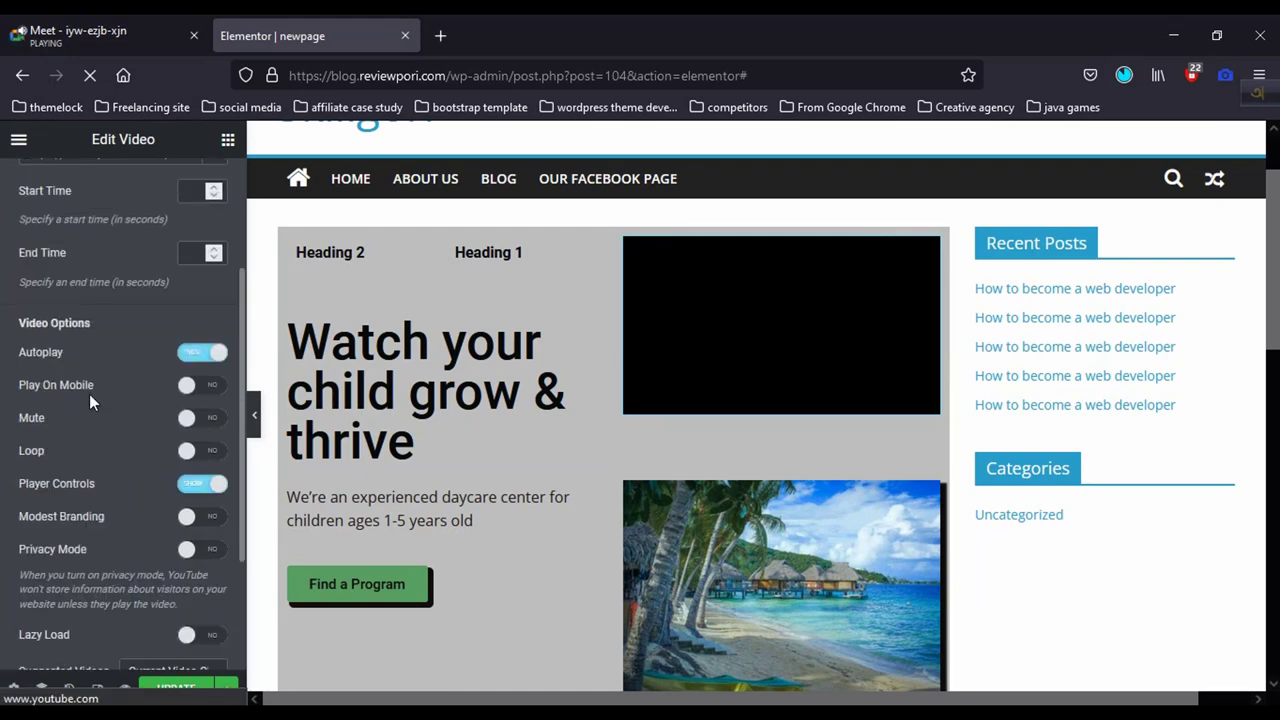
pyautogui.scroll(-4, 94, 431)
pyautogui.scroll(2, 88, 471)
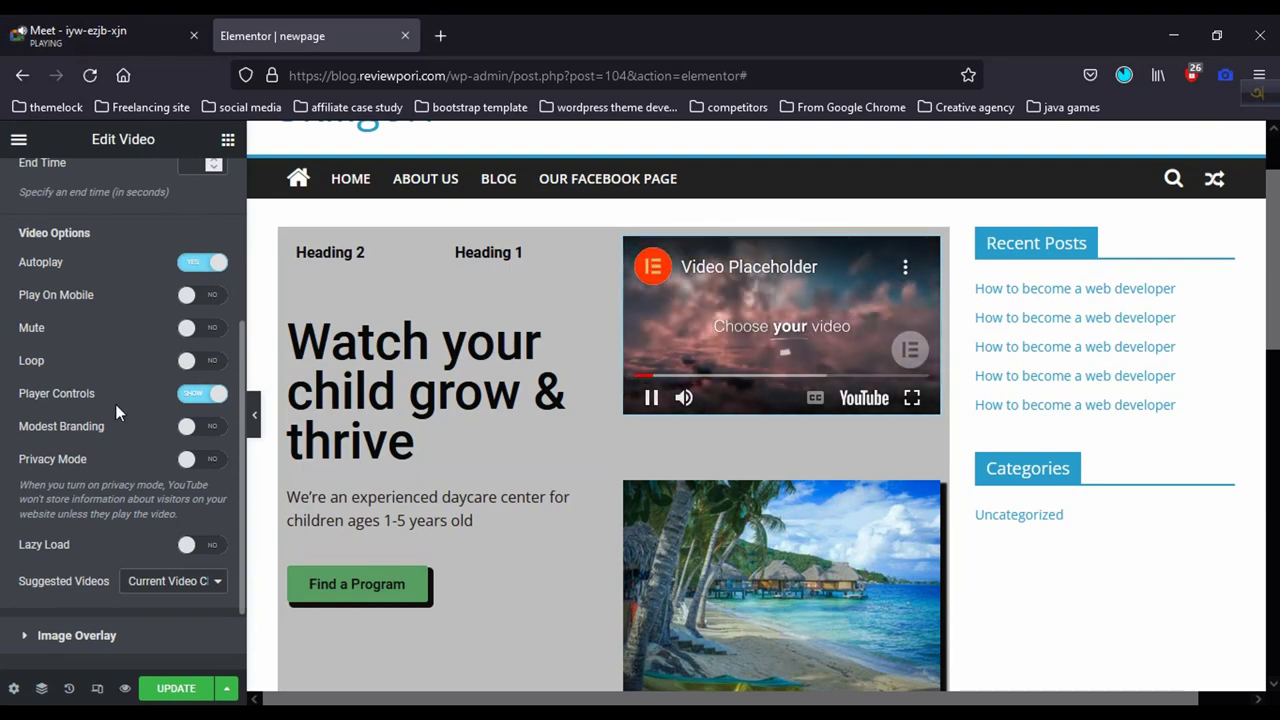
pyautogui.scroll(-1, 123, 455)
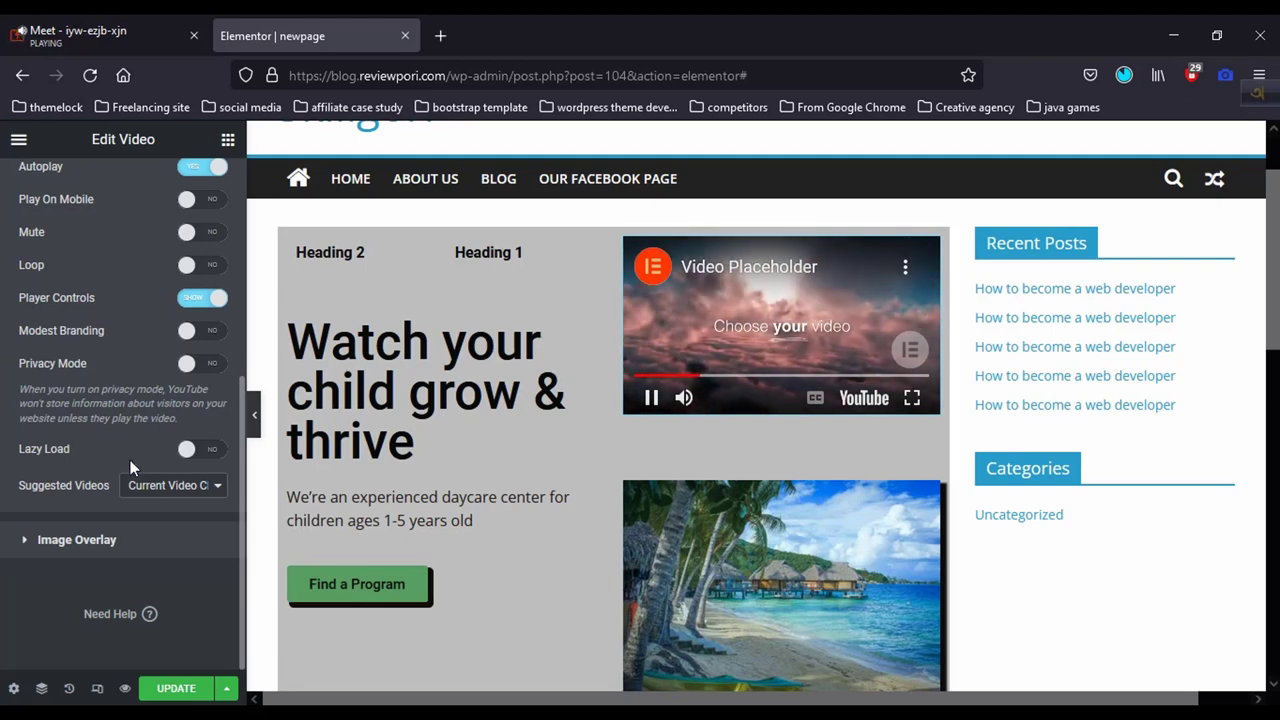
pyautogui.scroll(1, 115, 434)
pyautogui.scroll(1, 115, 434)
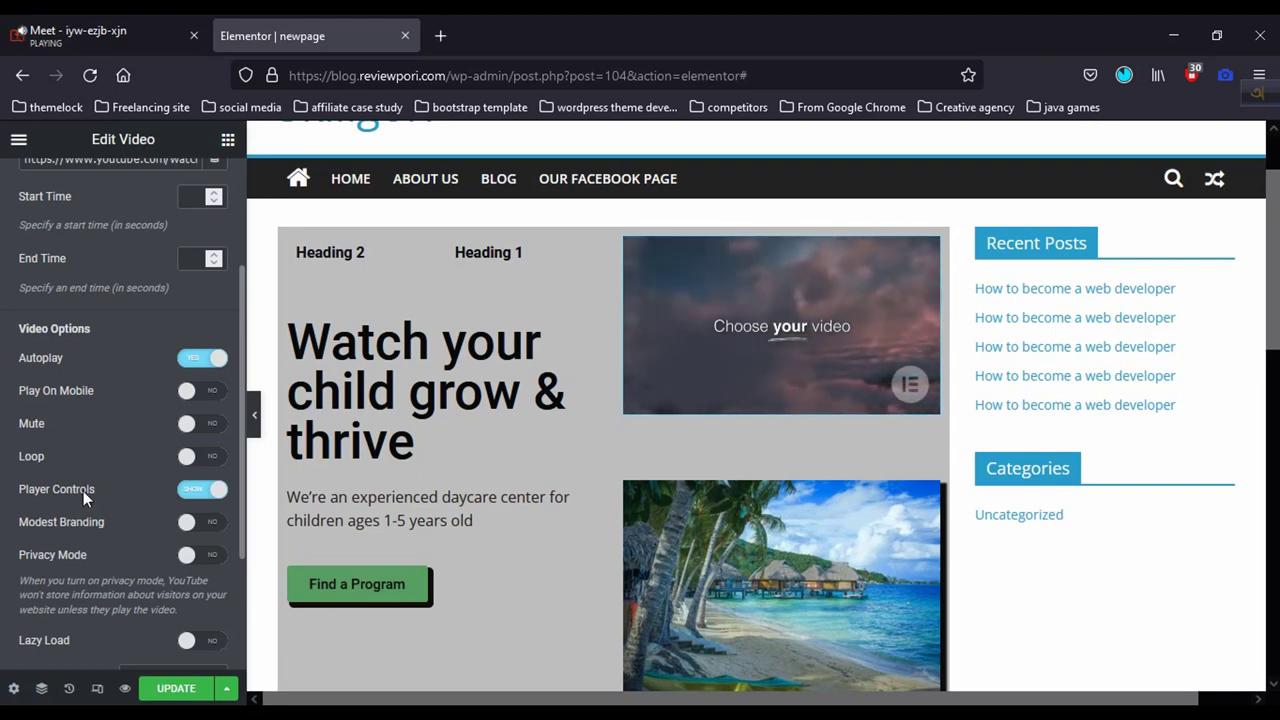
pyautogui.scroll(-2, 83, 491)
pyautogui.scroll(4, 82, 440)
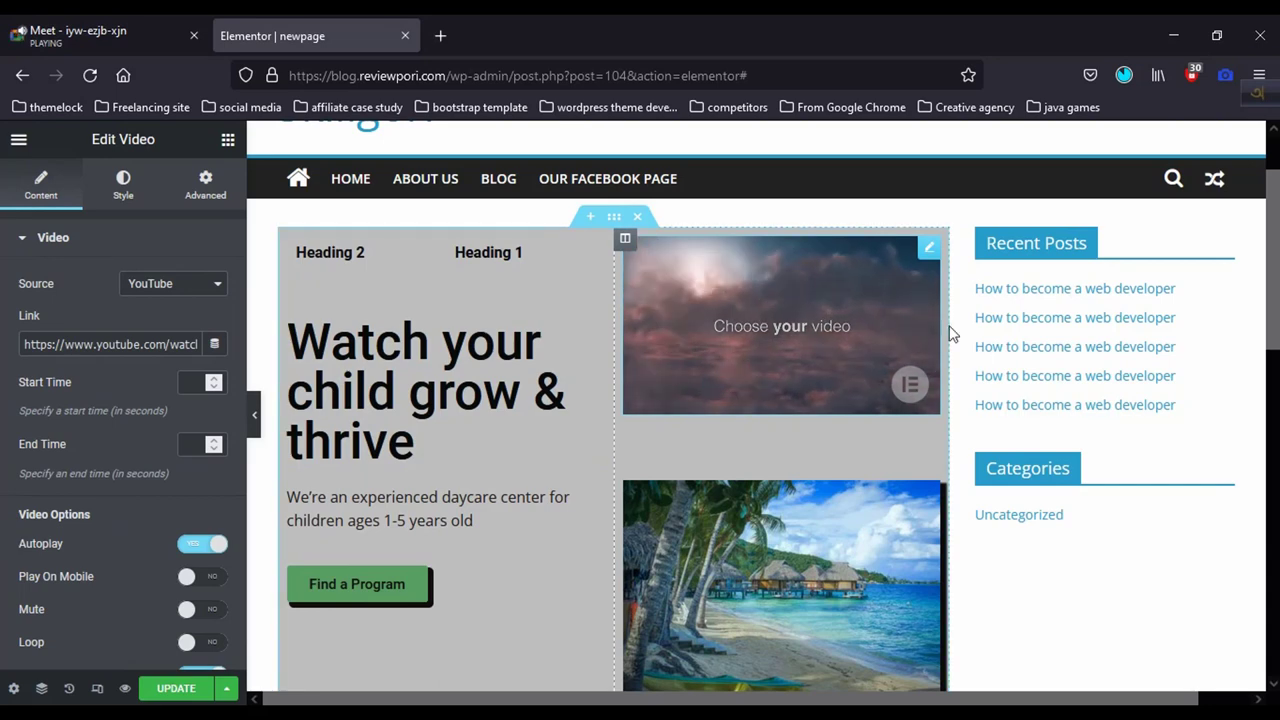
# Step: Enable the video's image overlay and use the beach image paradise-blue-392x272-1.jpg from the media library
pyautogui.click(66, 250)
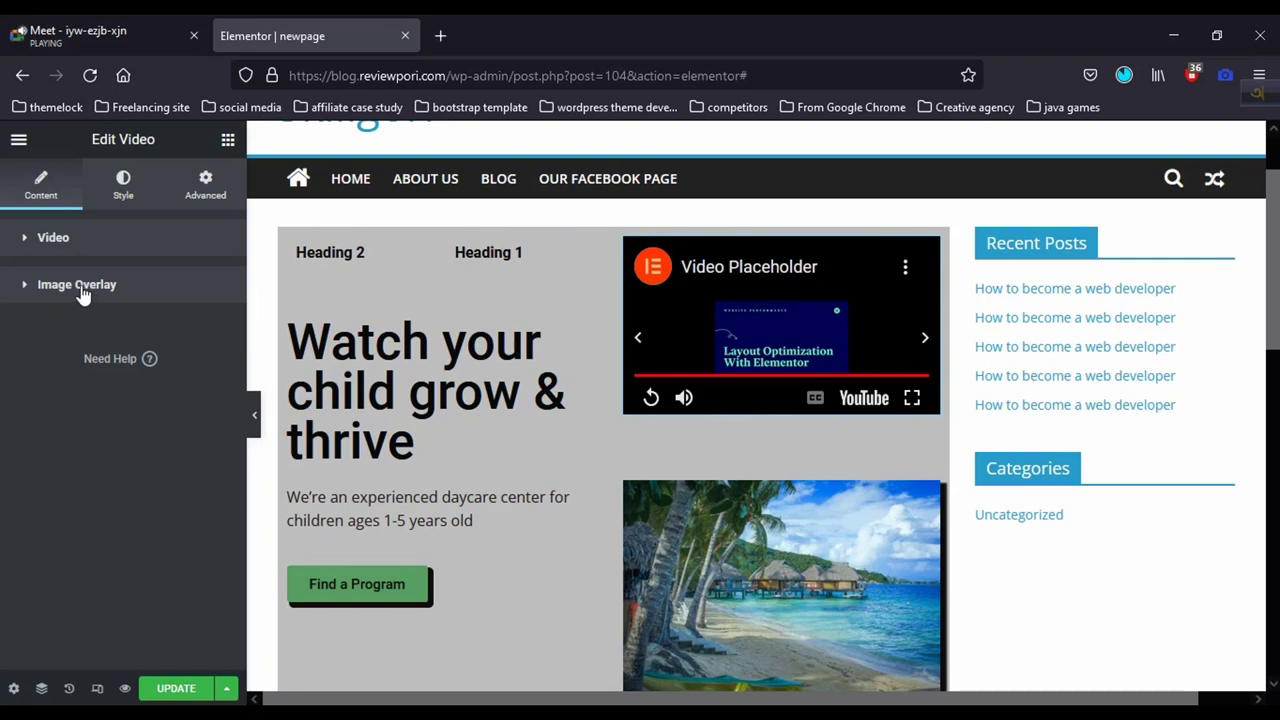
pyautogui.click(67, 288)
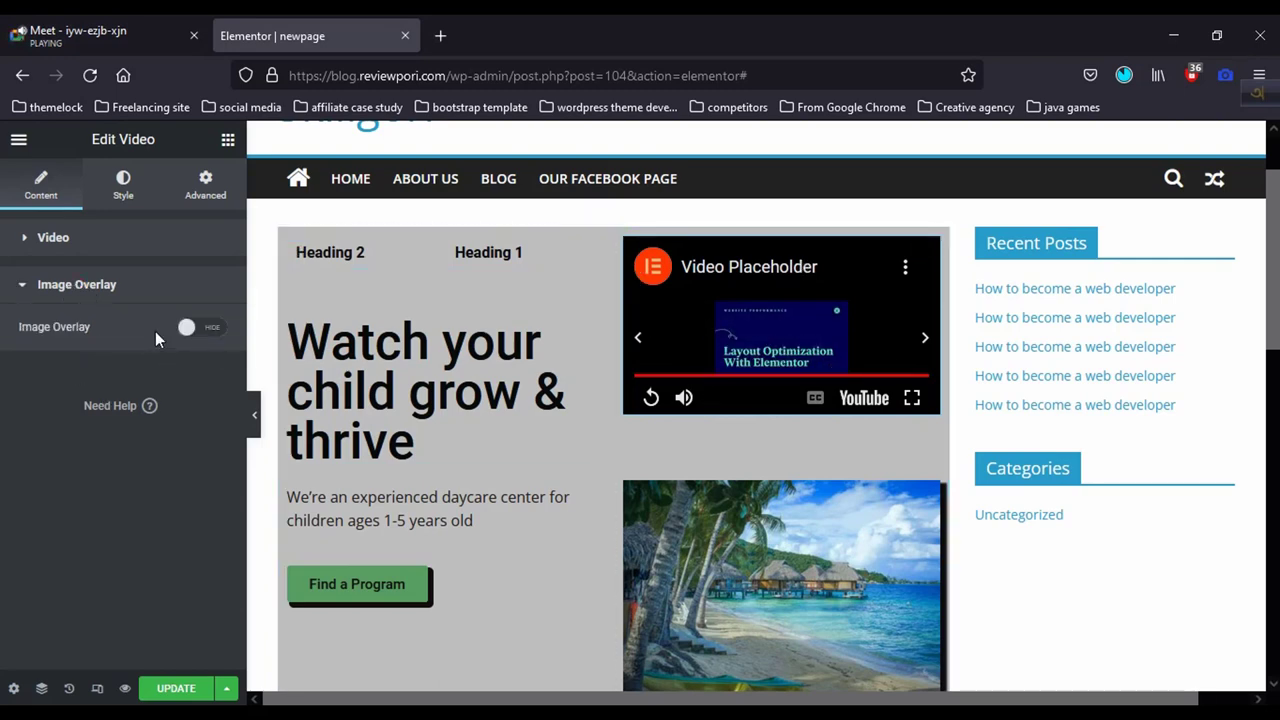
pyautogui.click(209, 329)
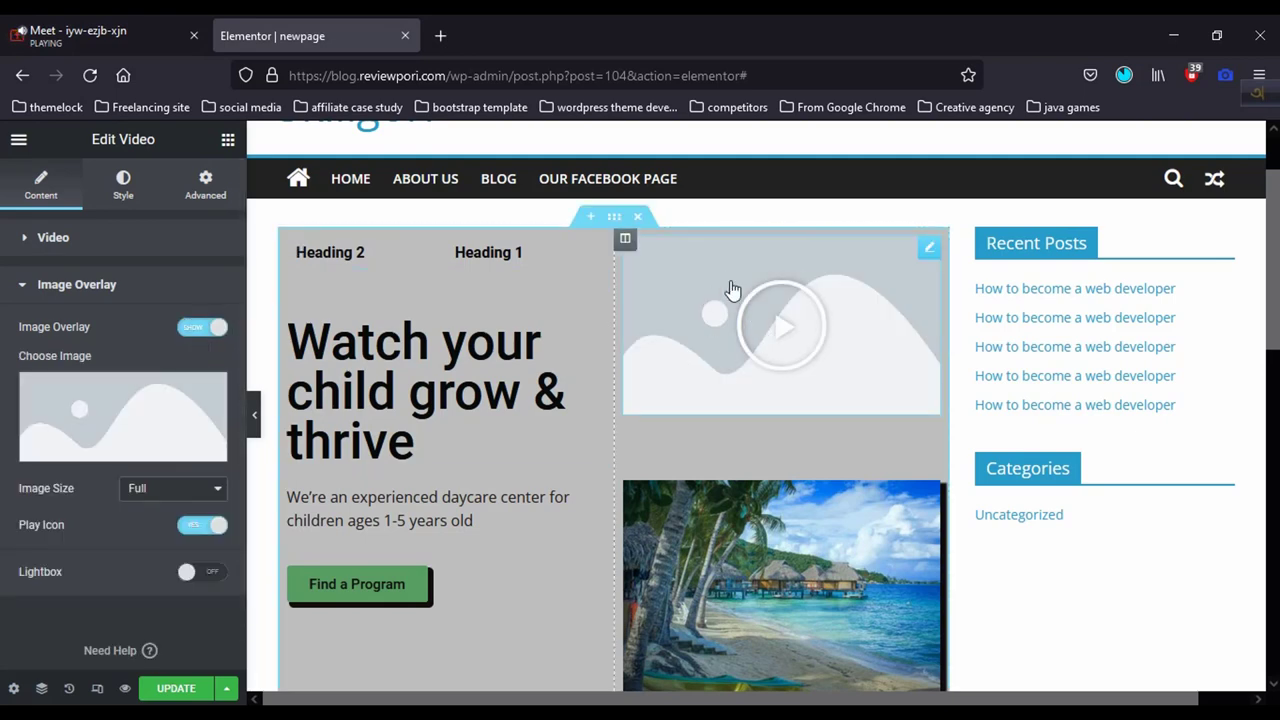
pyautogui.click(83, 450)
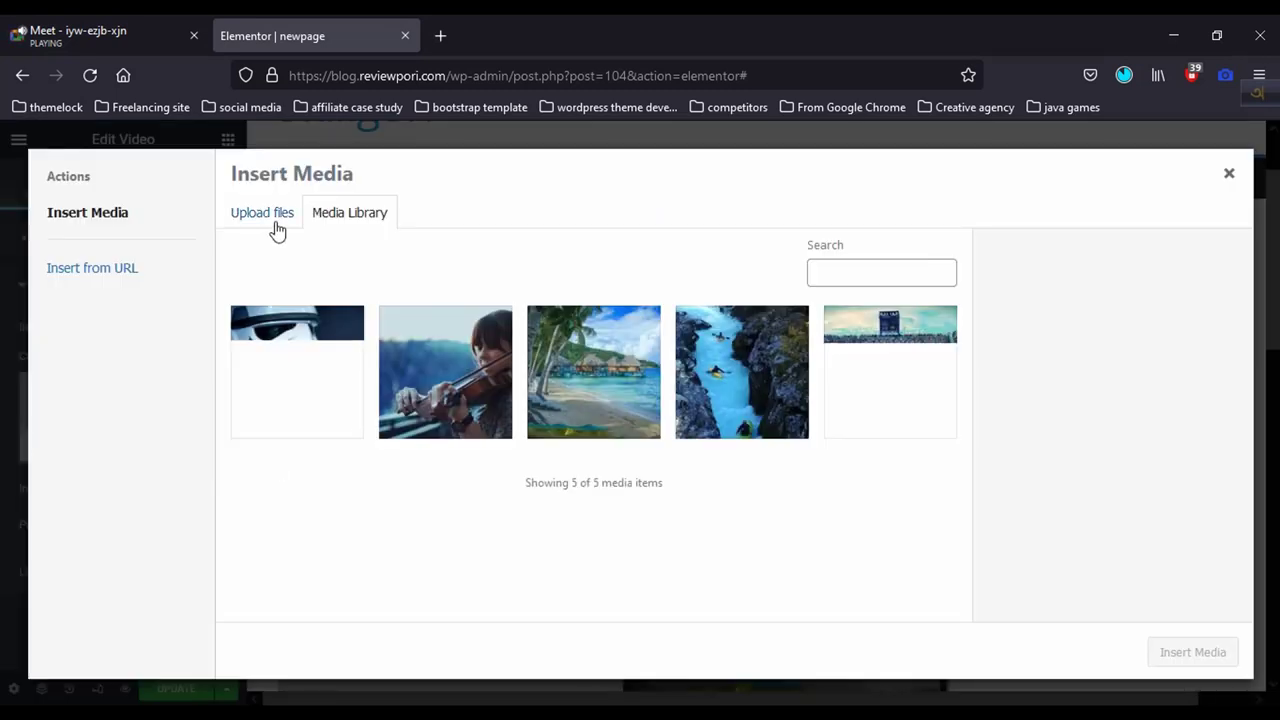
pyautogui.click(608, 394)
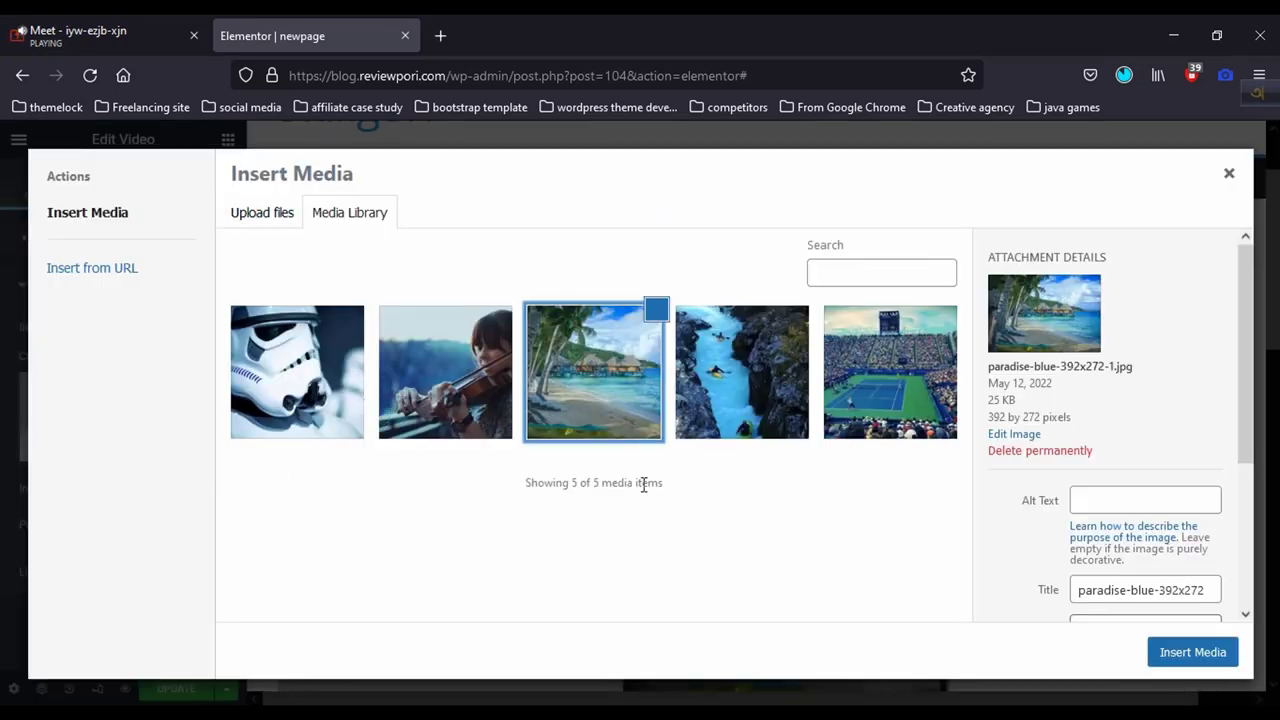
pyautogui.click(1183, 652)
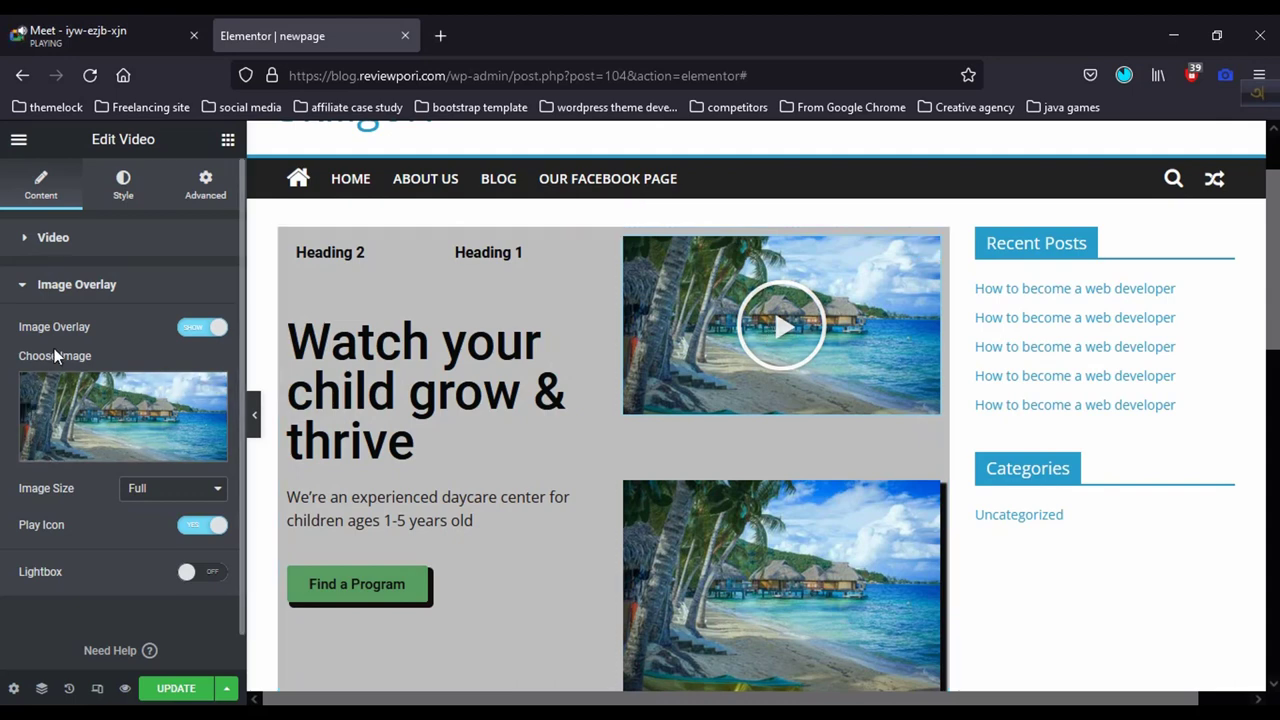
# Step: Play the video through its overlay image to test it, and review the image overlay settings again
pyautogui.click(82, 290)
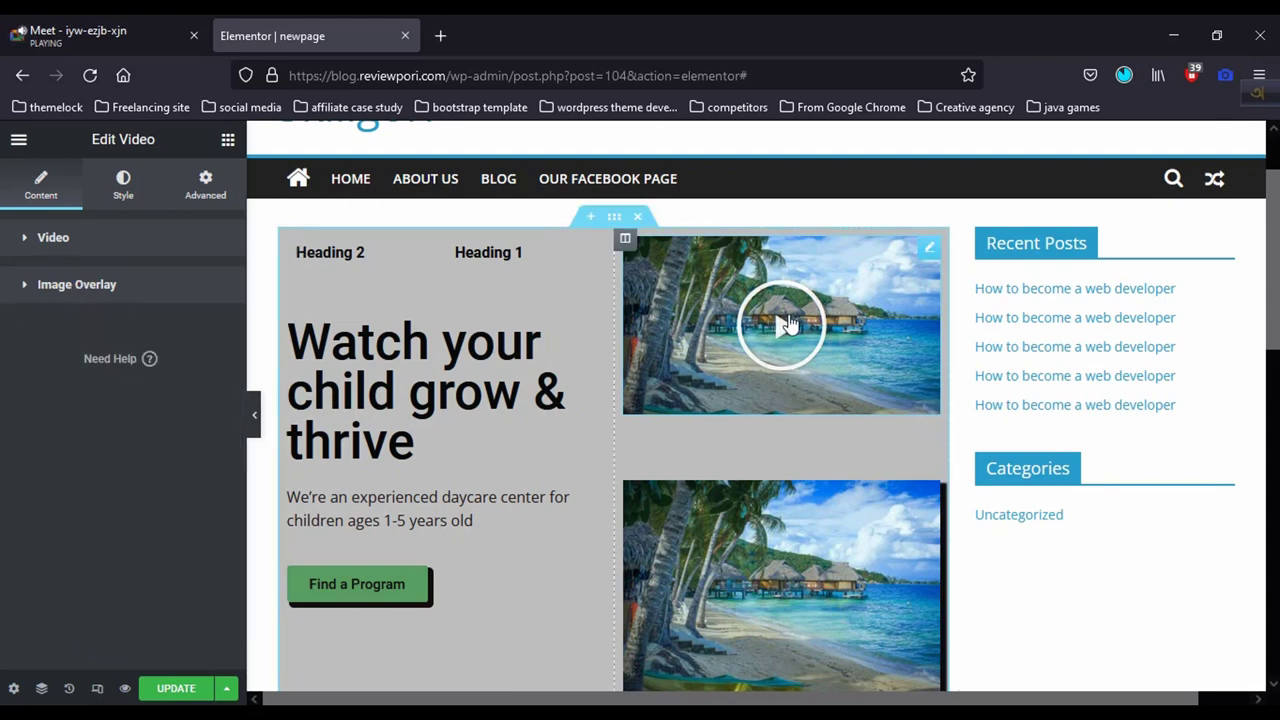
pyautogui.click(53, 240)
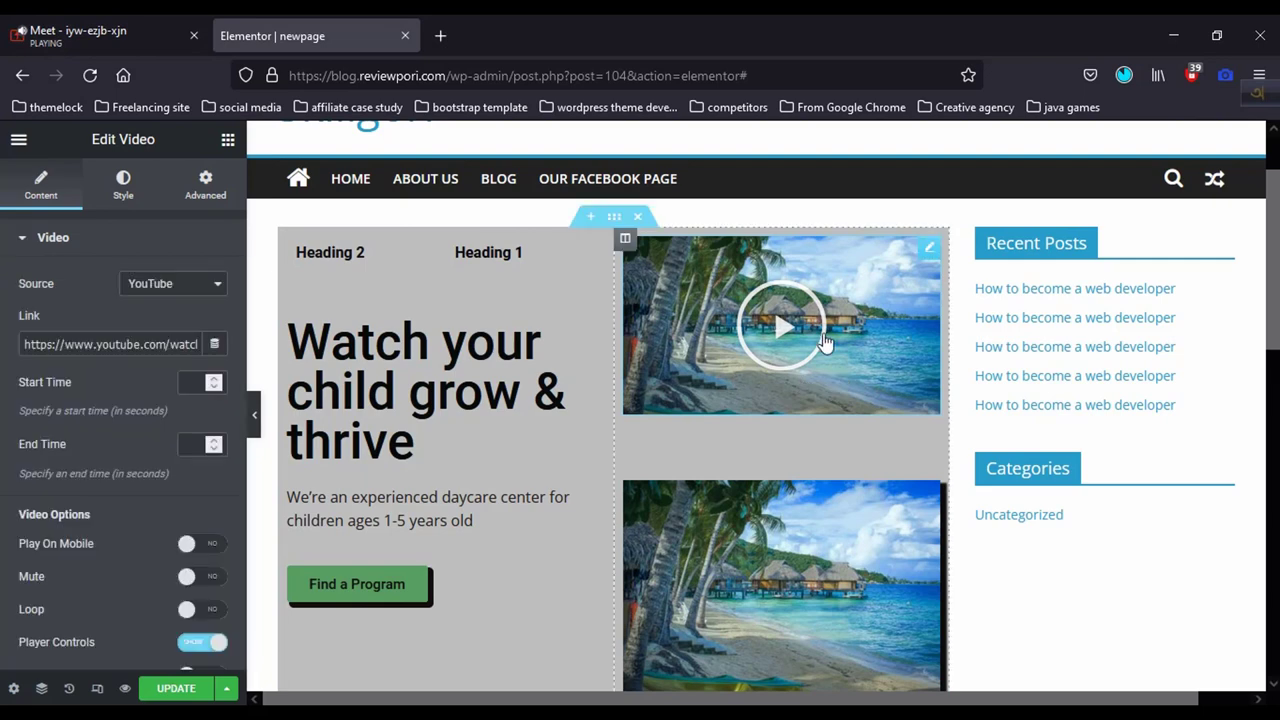
pyautogui.click(738, 368)
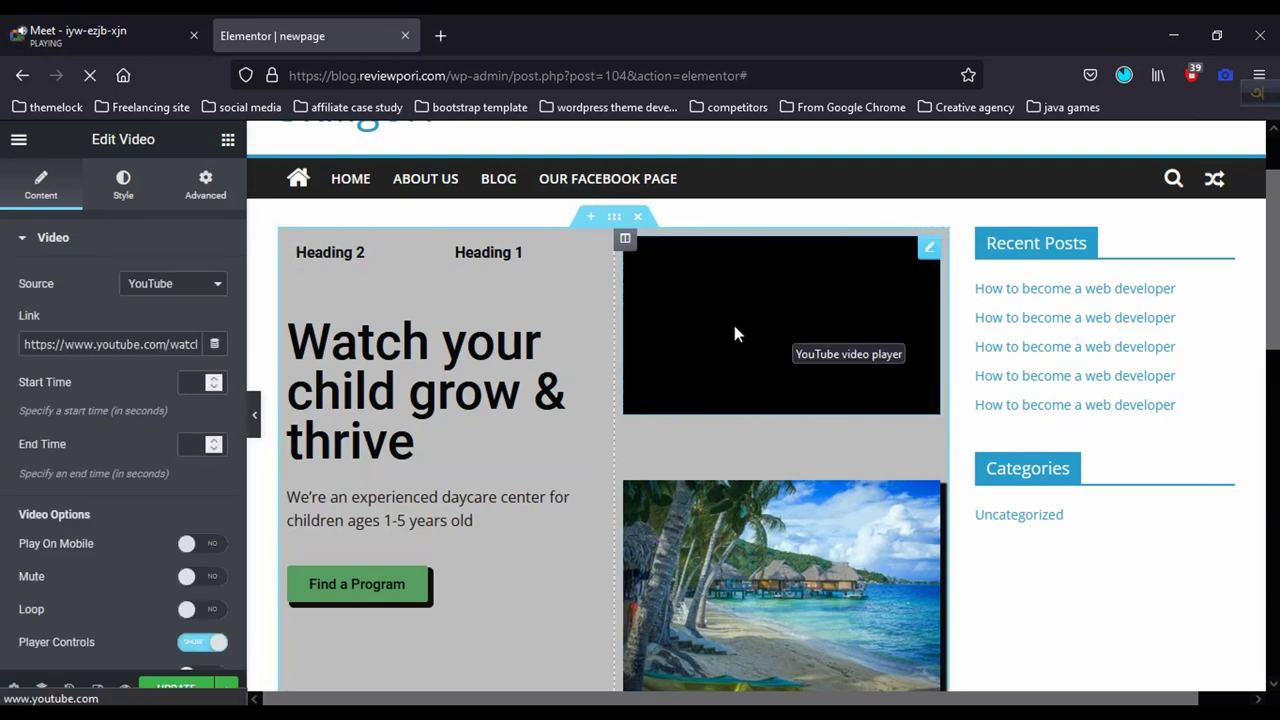
pyautogui.click(62, 240)
pyautogui.click(95, 287)
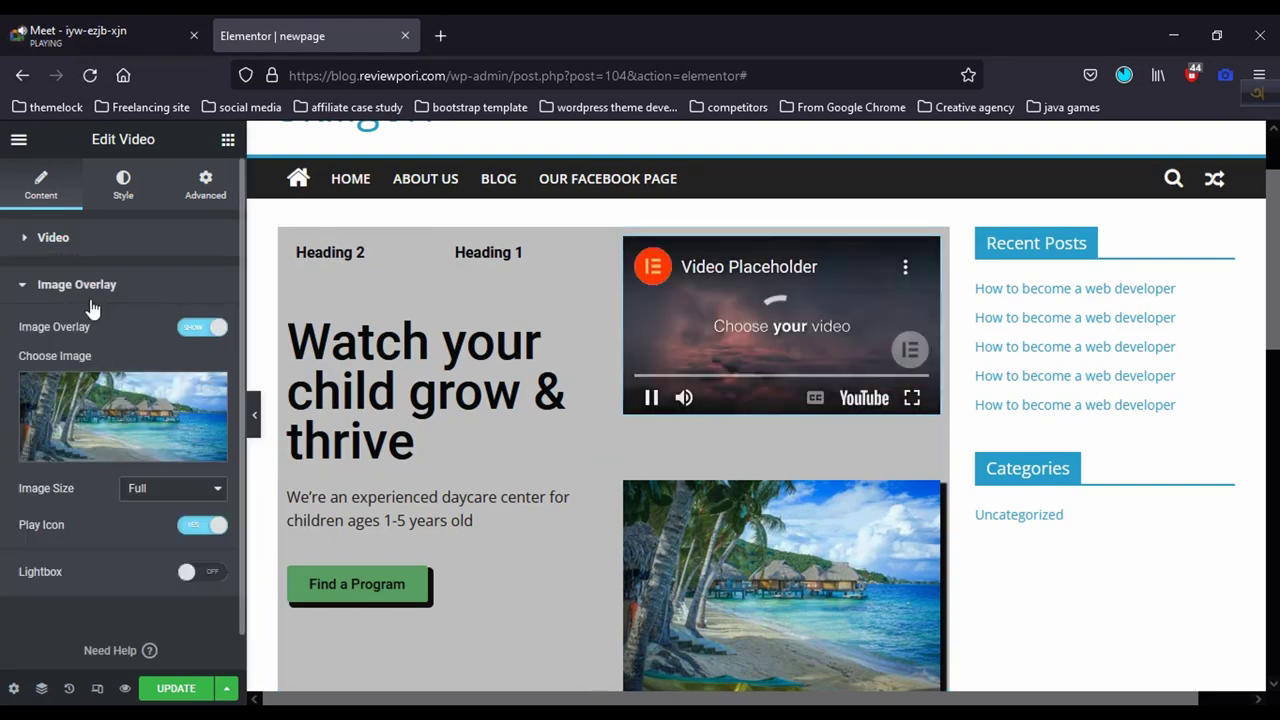
pyautogui.click(55, 245)
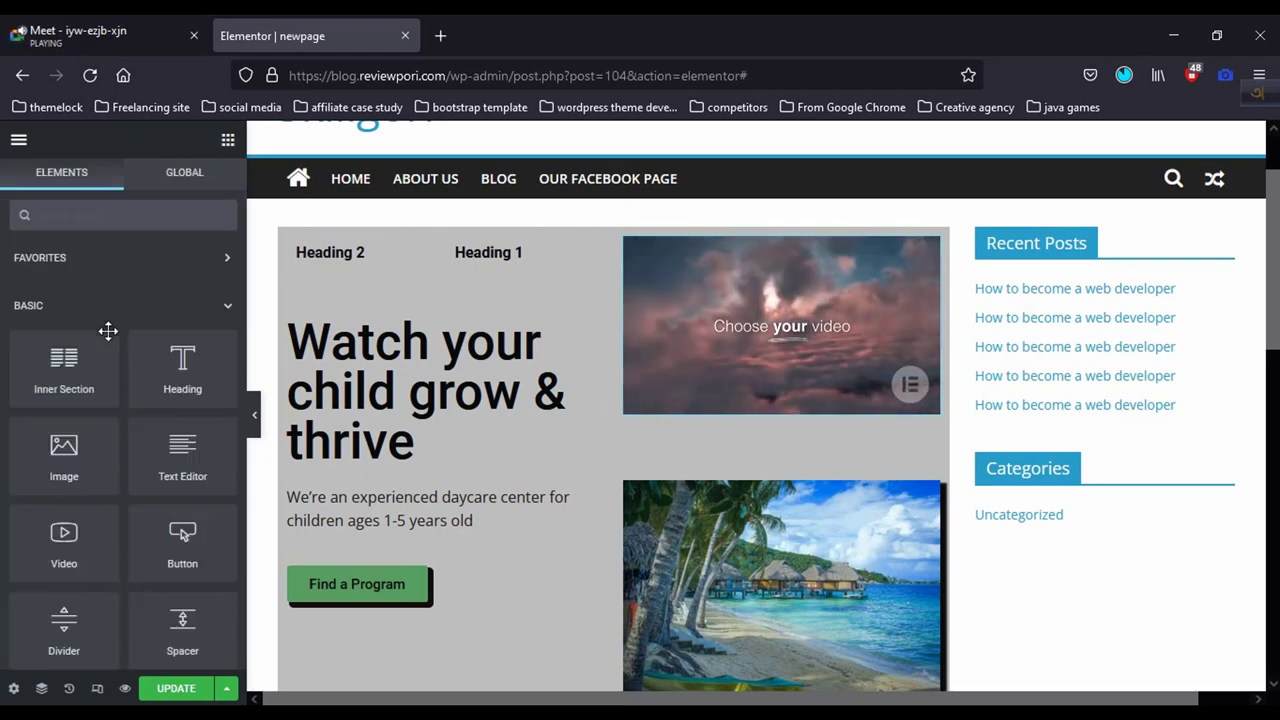
# Step: Reopen the video widget's settings and check its content sections and style options
pyautogui.moveTo(771, 380)
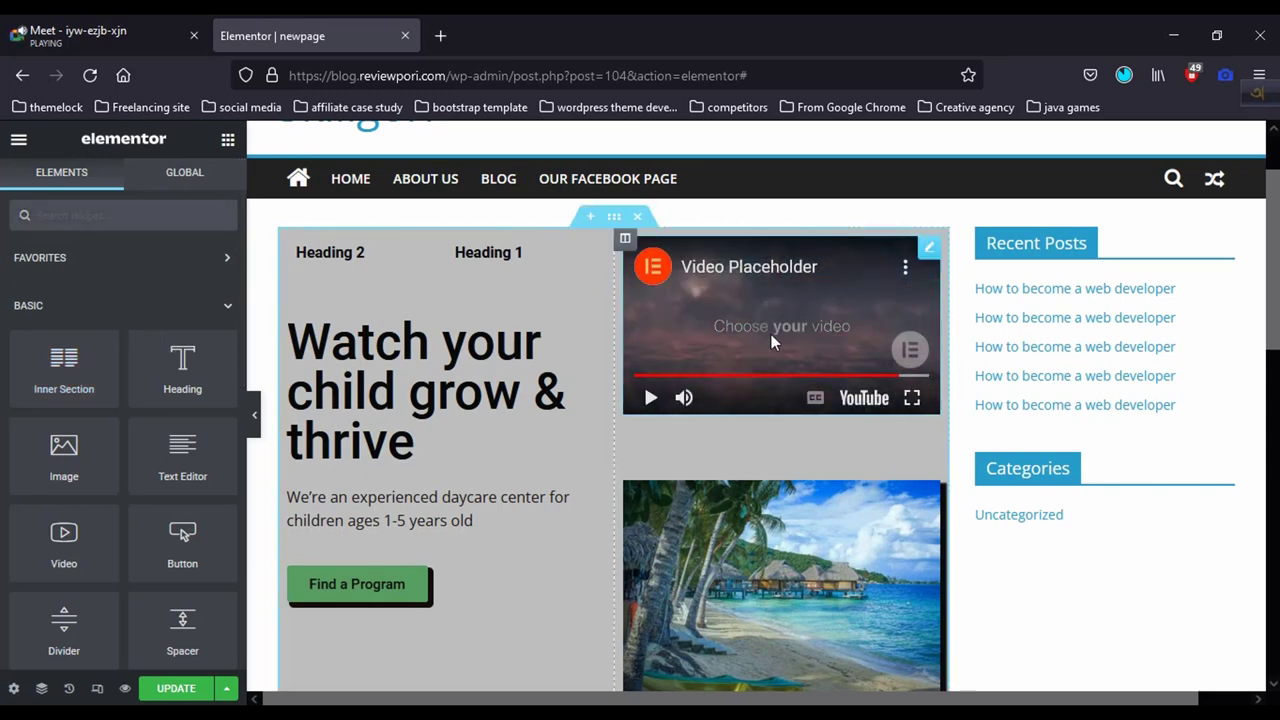
pyautogui.moveTo(926, 257)
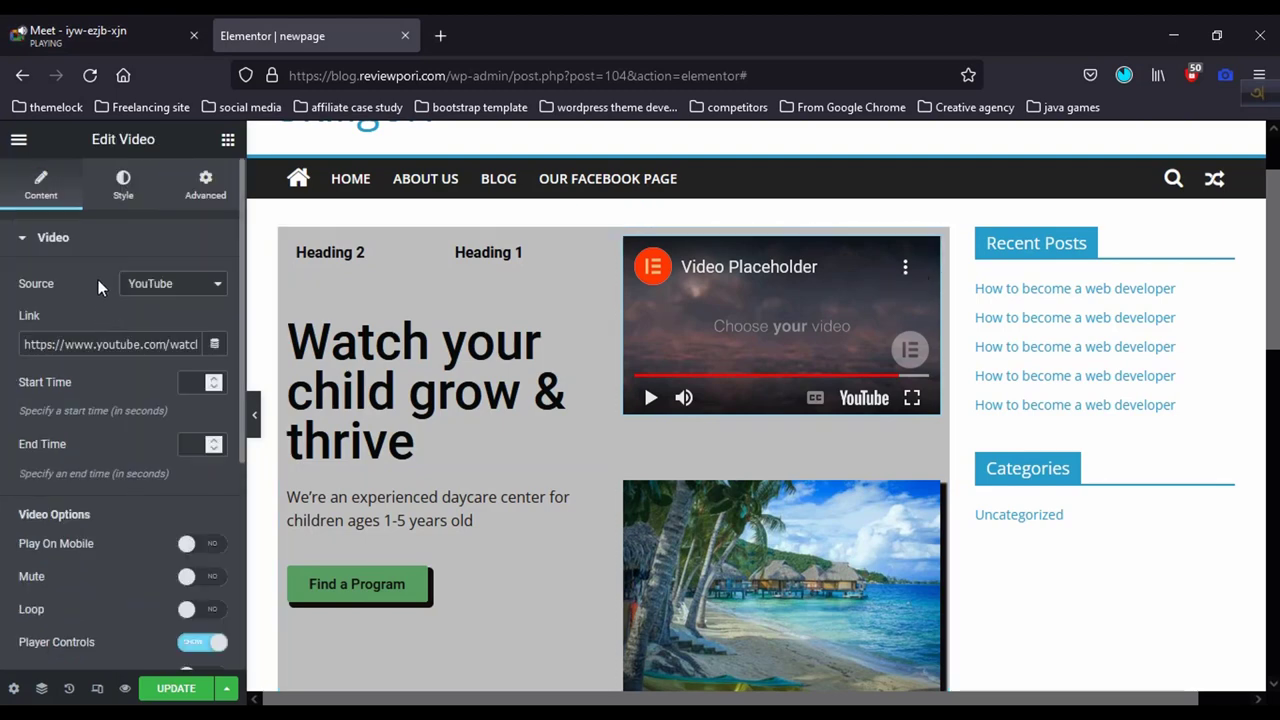
pyautogui.click(51, 245)
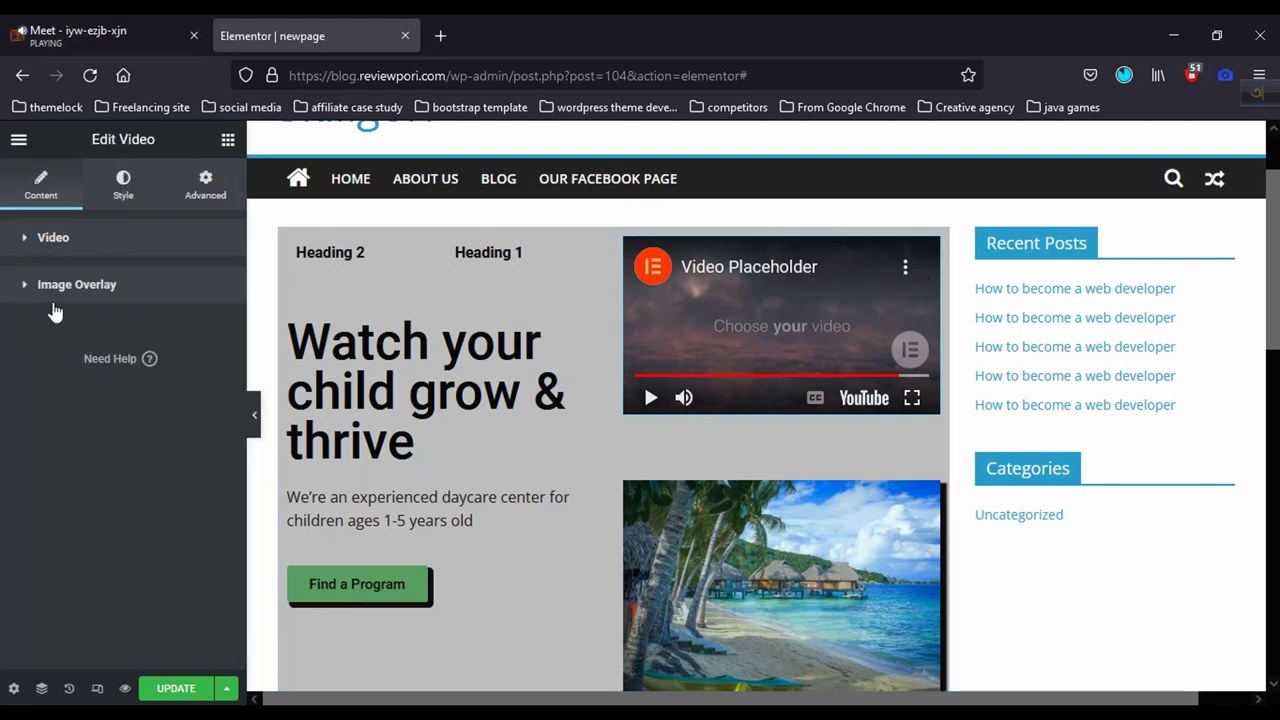
pyautogui.click(121, 193)
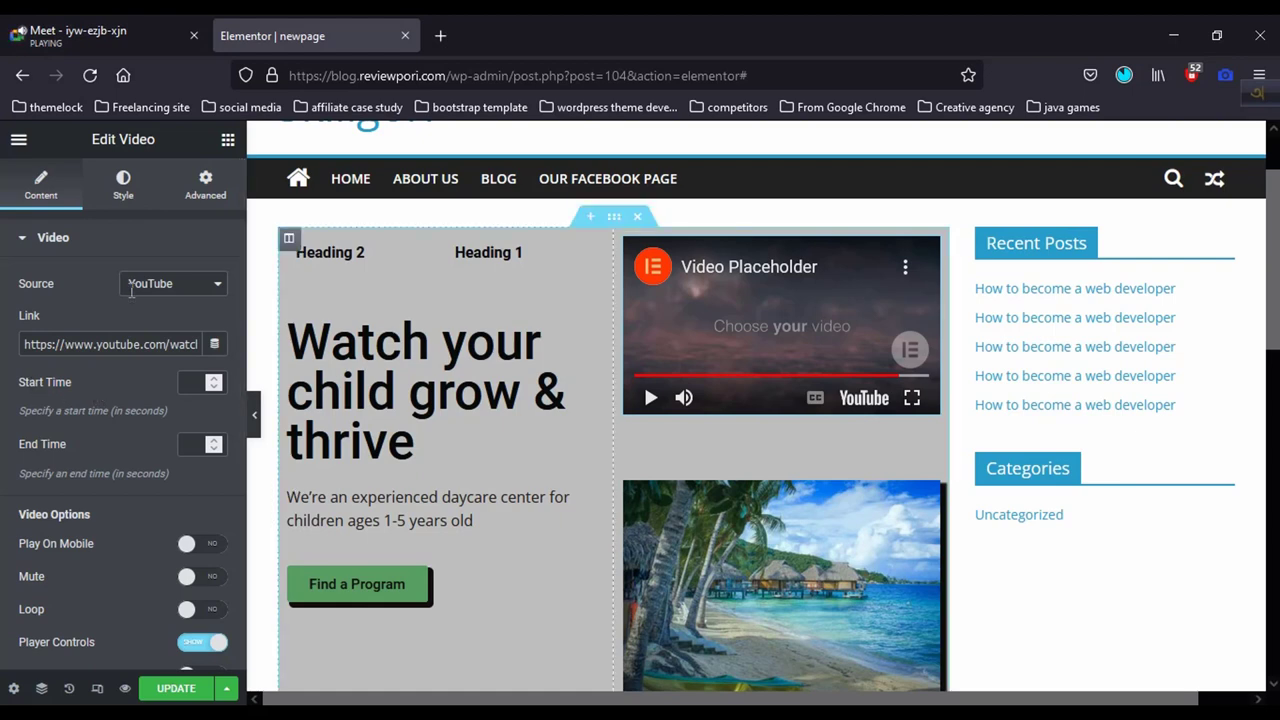
pyautogui.click(52, 250)
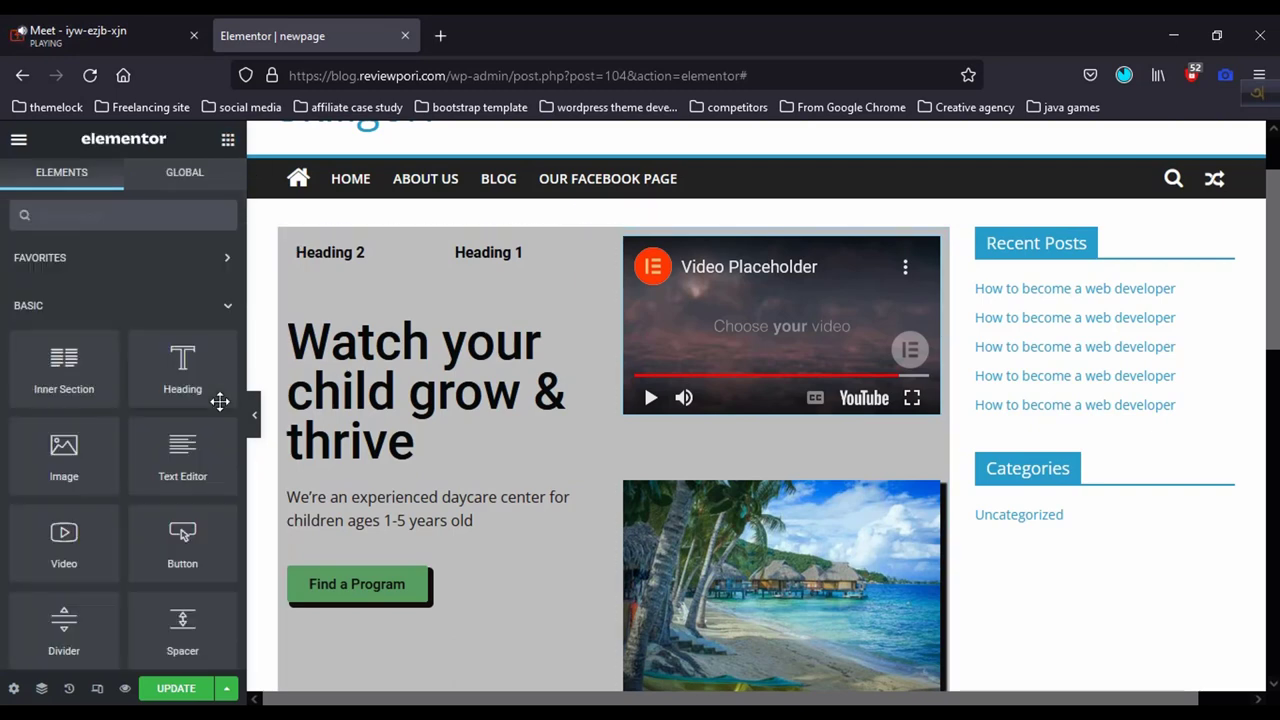
# Step: Add a Divider widget below the beach image in the hero section
pyautogui.scroll(-2, 97, 490)
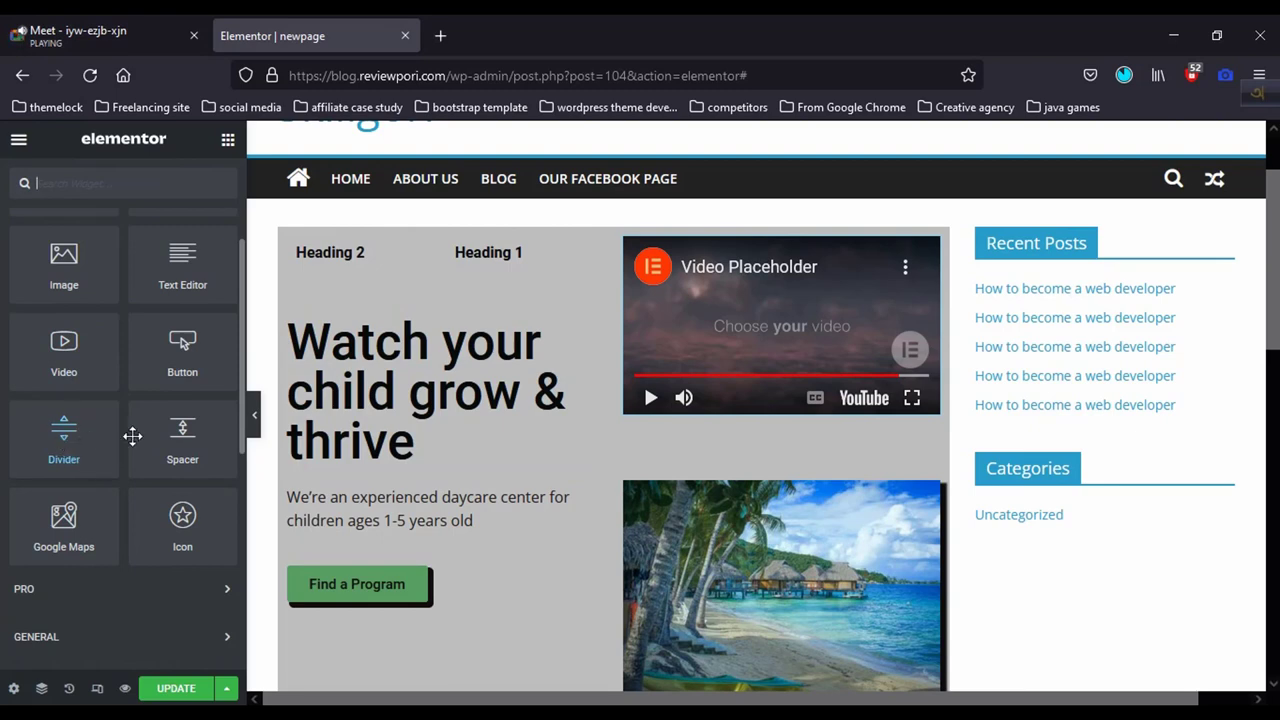
pyautogui.scroll(-2, 561, 437)
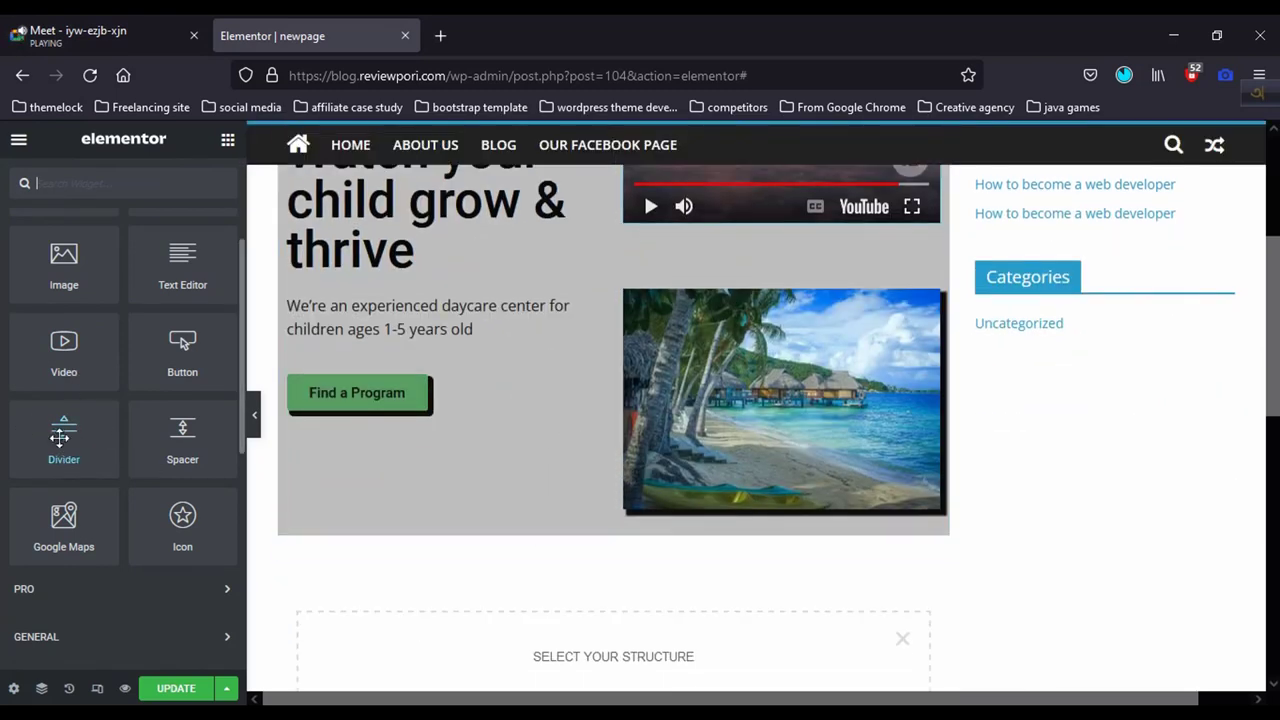
pyautogui.moveTo(75, 437); pyautogui.dragTo(696, 505)
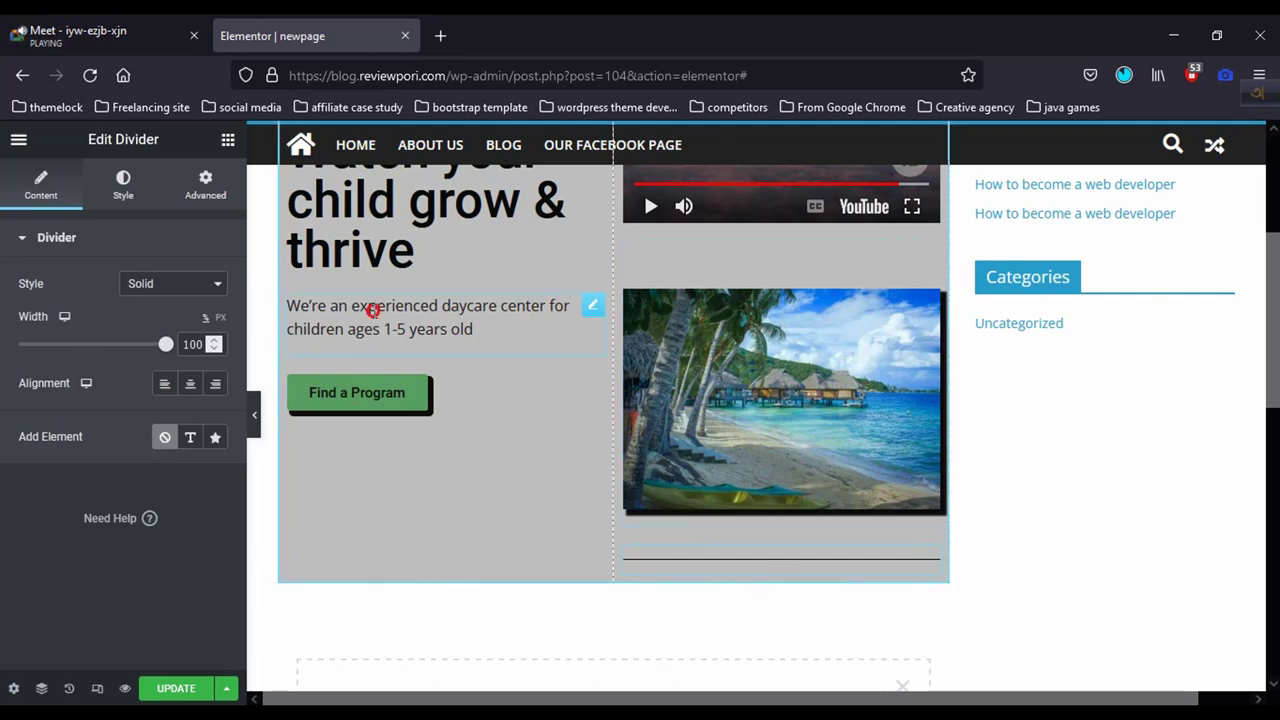
# Step: Move the divider from below the beach image to between the daycare paragraph and the Find a Program button
pyautogui.click(346, 352)
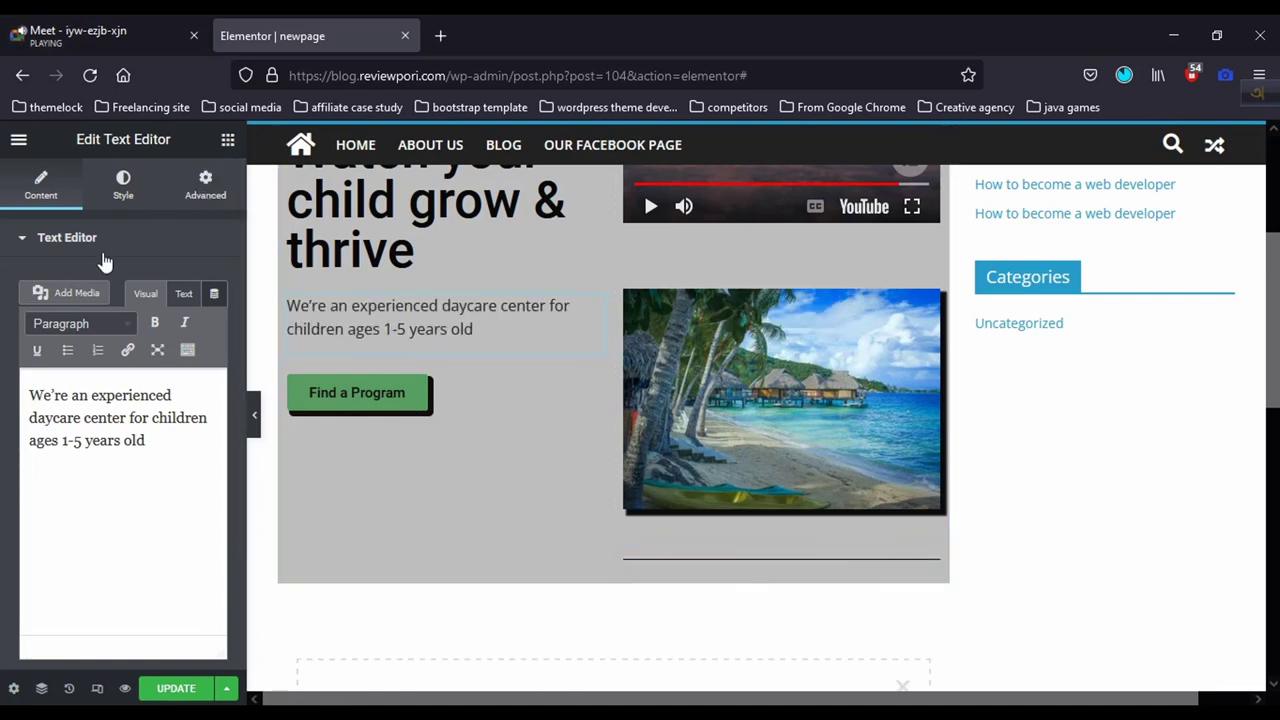
pyautogui.click(495, 478)
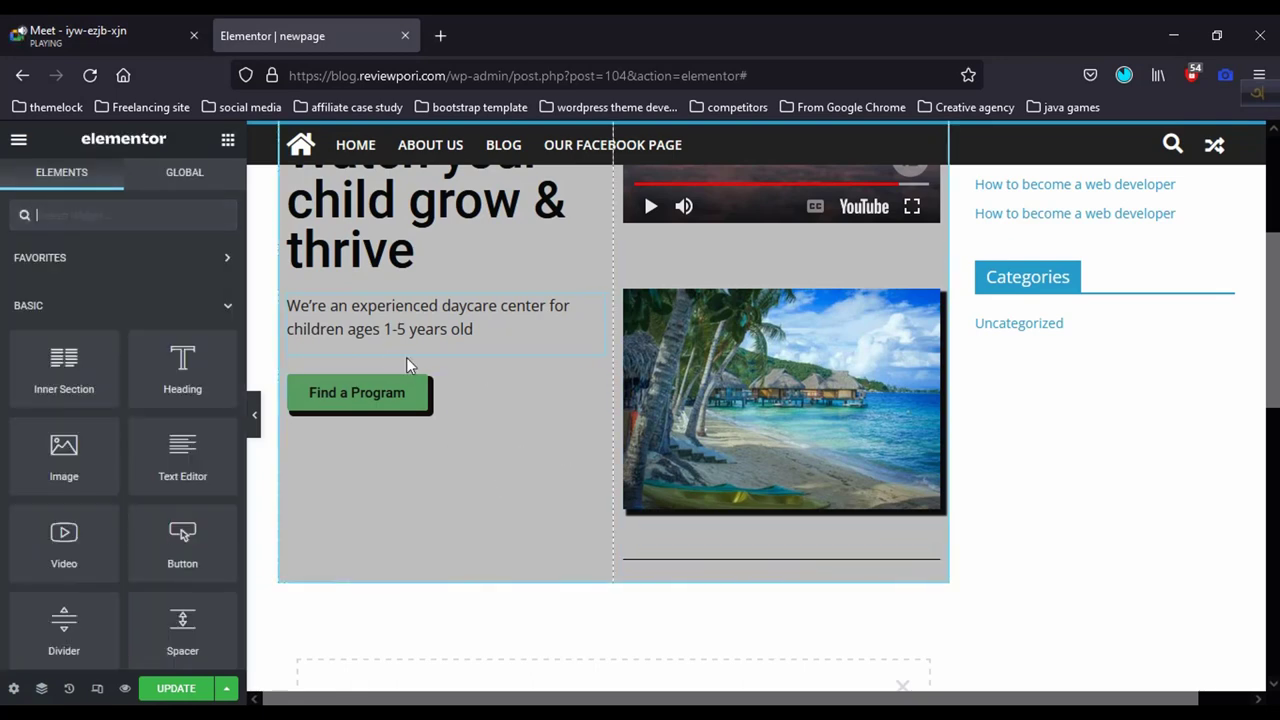
pyautogui.moveTo(926, 563)
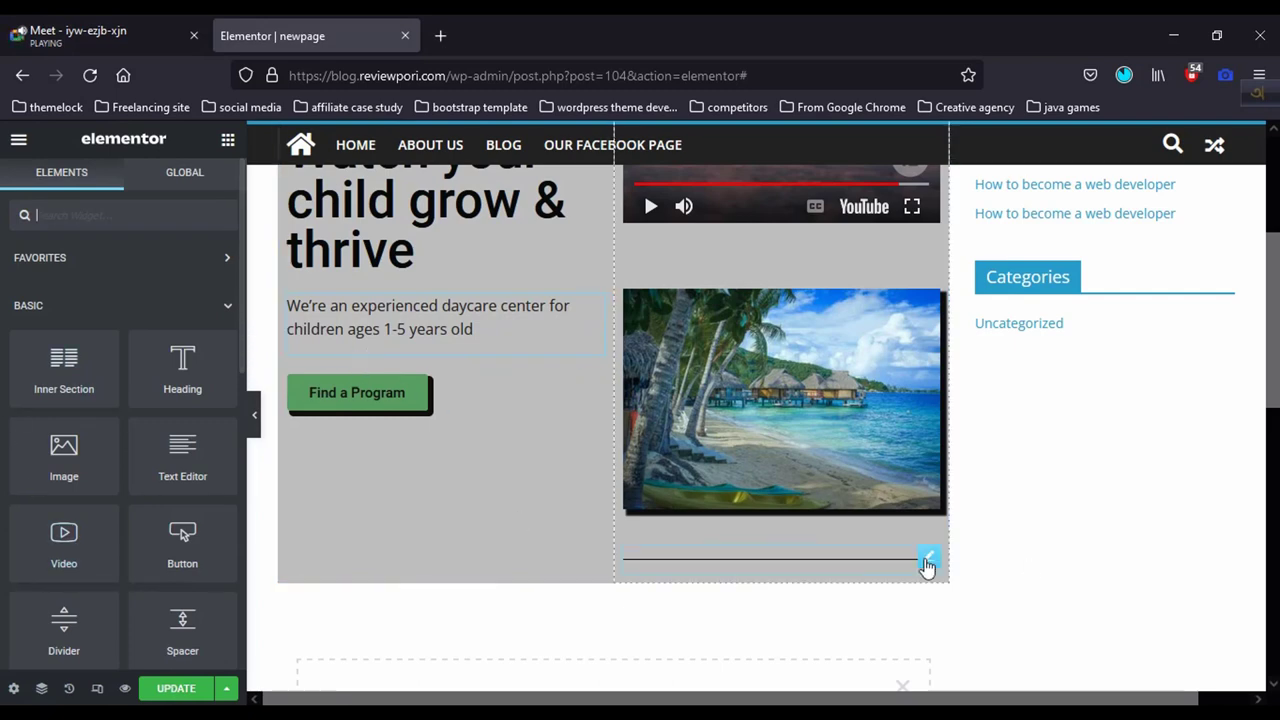
pyautogui.moveTo(928, 561); pyautogui.dragTo(392, 357)
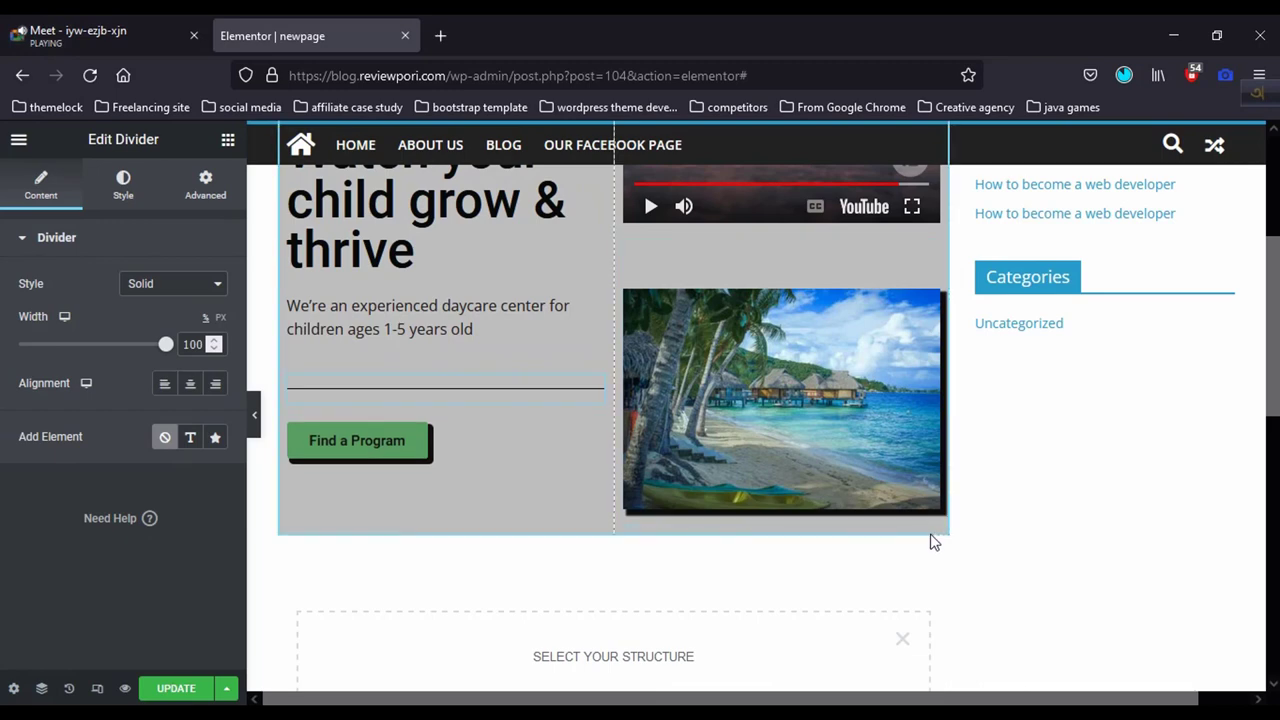
pyautogui.scroll(3, 801, 466)
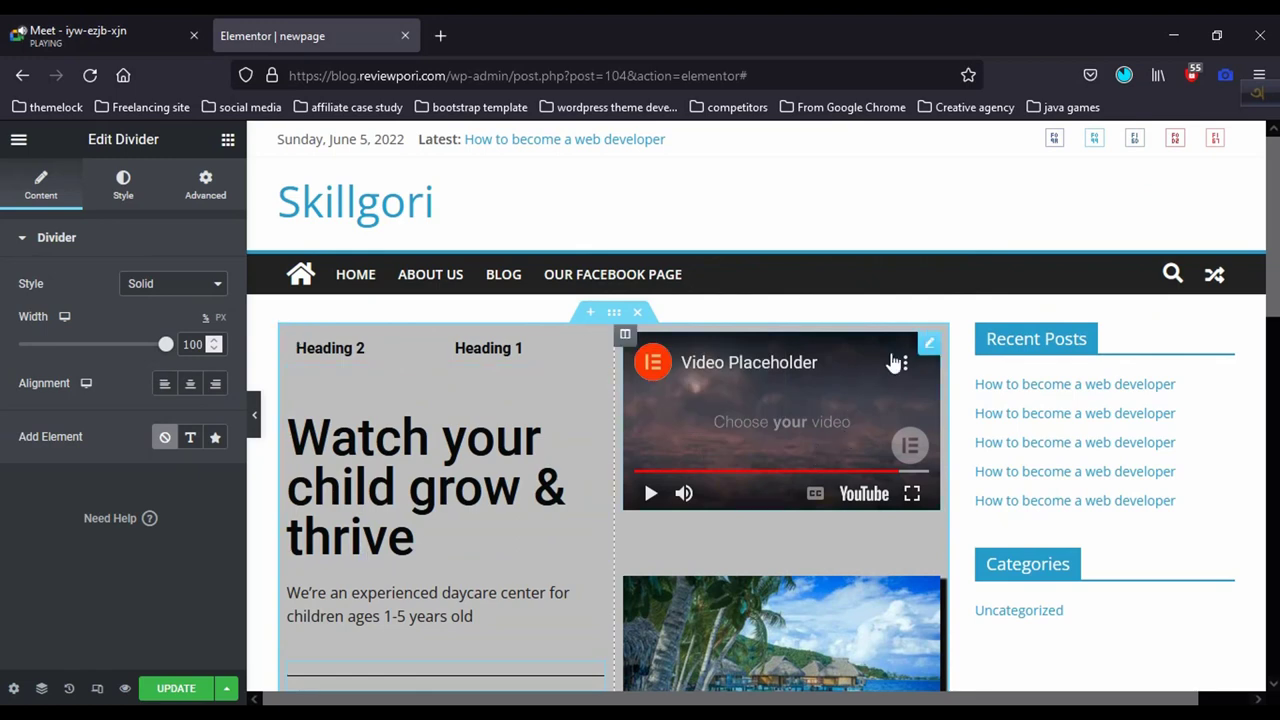
pyautogui.moveTo(929, 350)
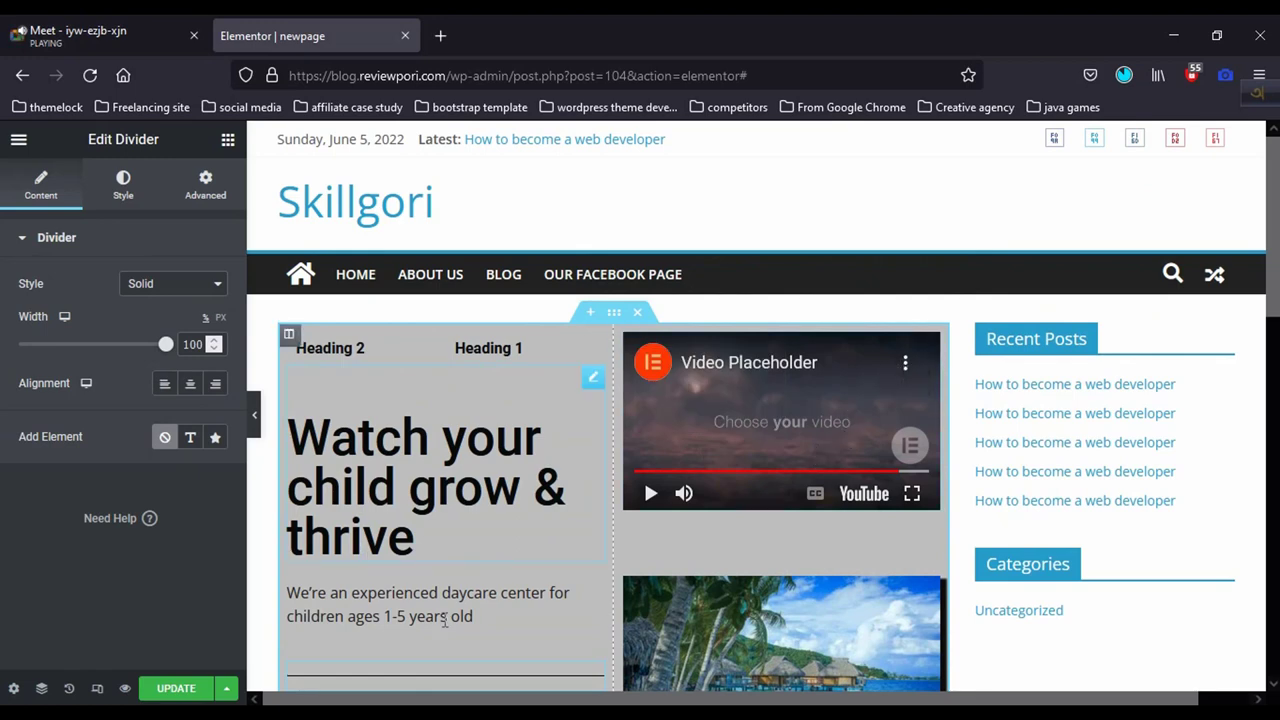
# Step: Try the Double, Dotted and Dashed line styles on the divider, and return its style to Solid
pyautogui.scroll(-3, 620, 425)
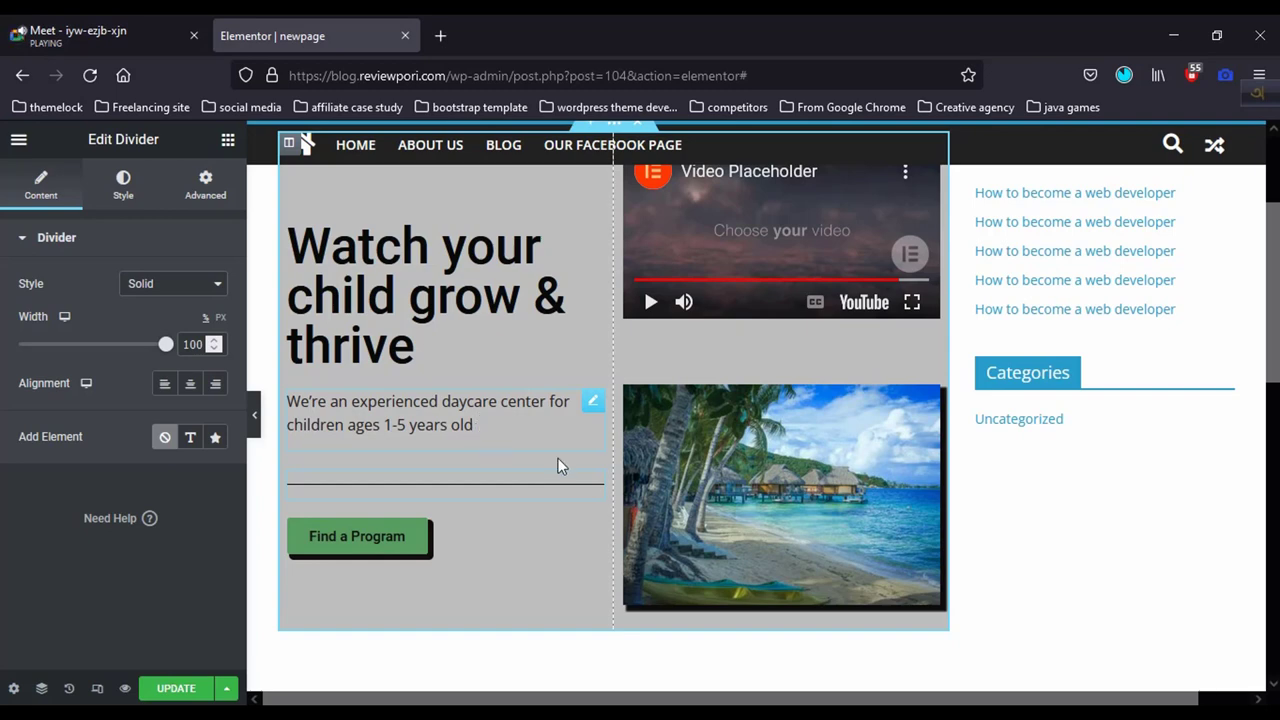
pyautogui.scroll(-2, 557, 460)
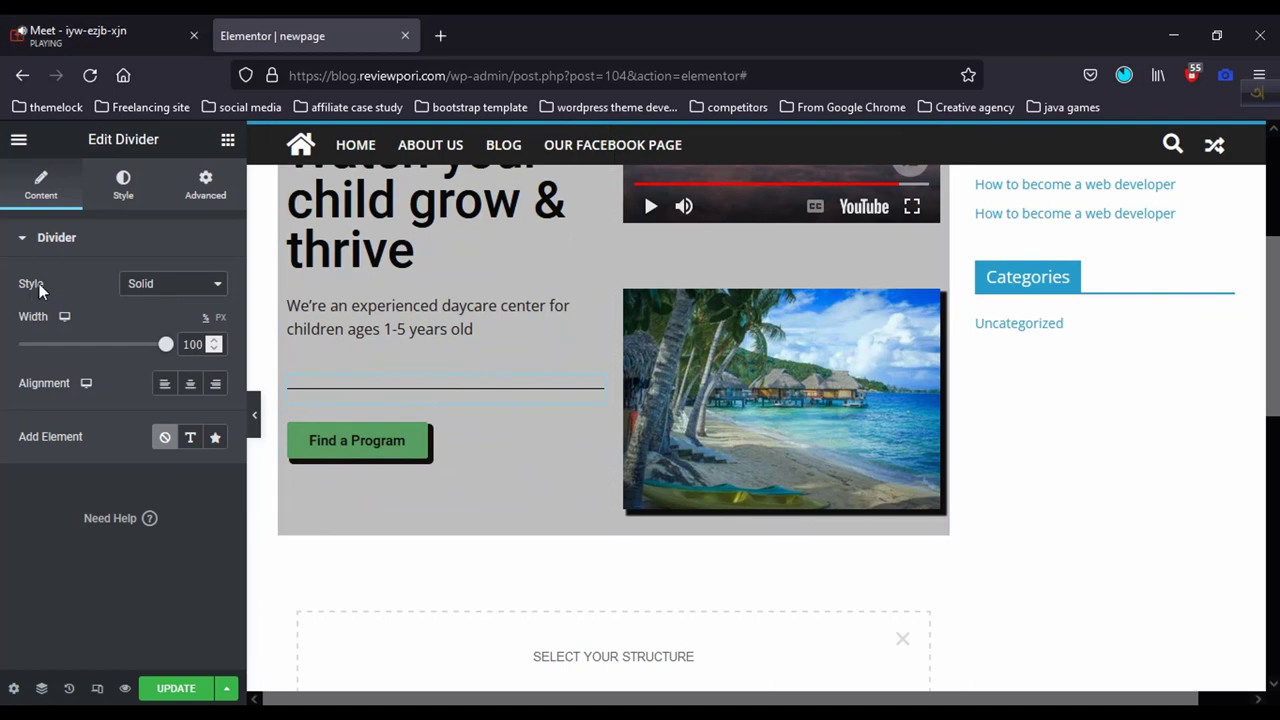
pyautogui.click(162, 288)
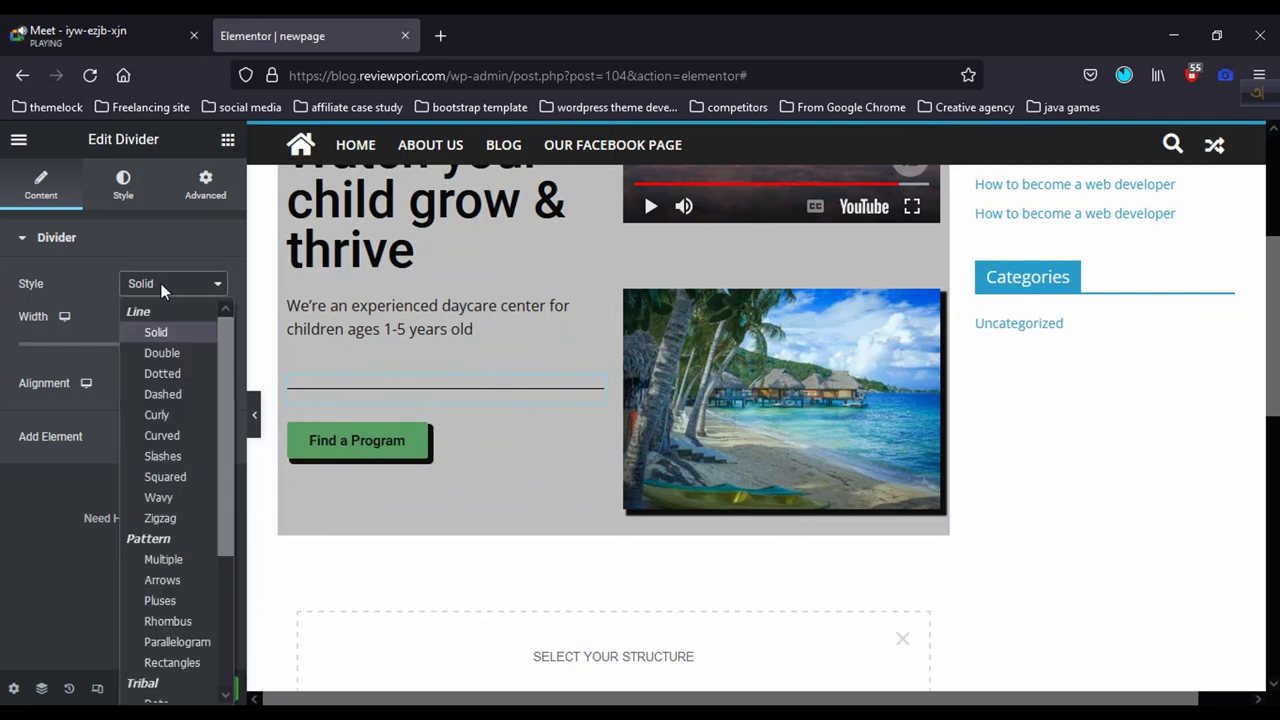
pyautogui.click(160, 353)
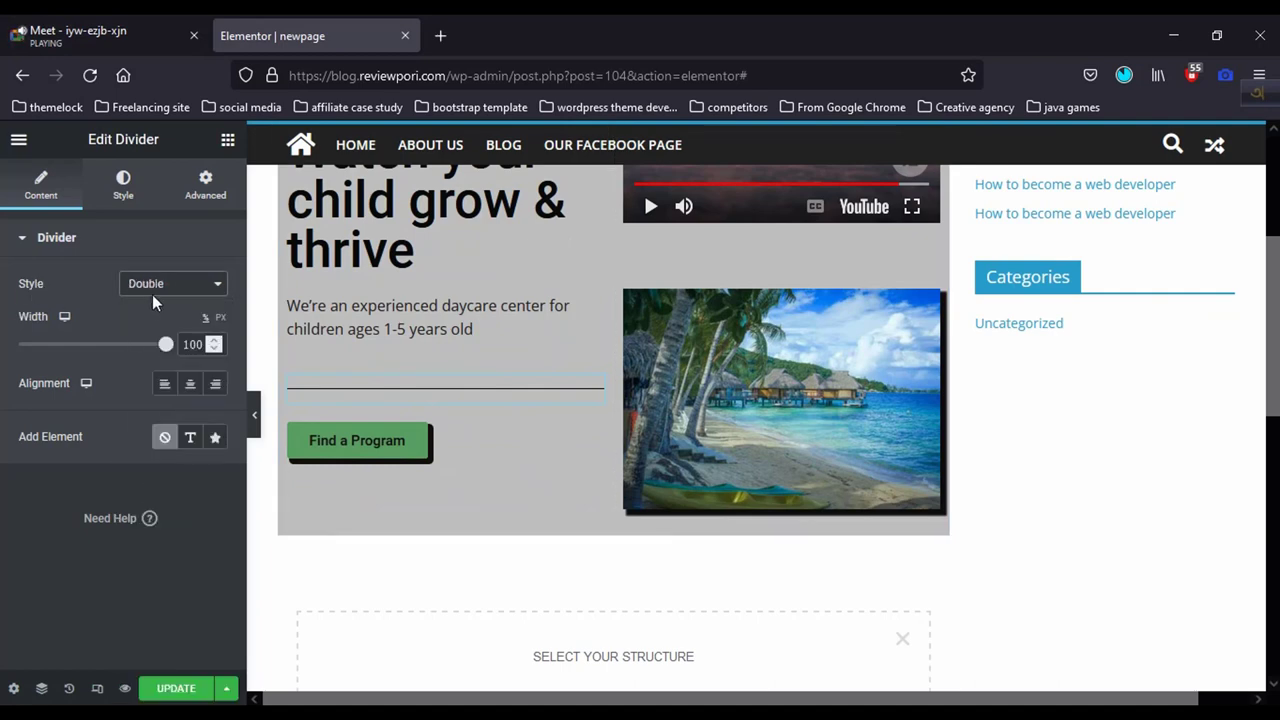
pyautogui.click(160, 284)
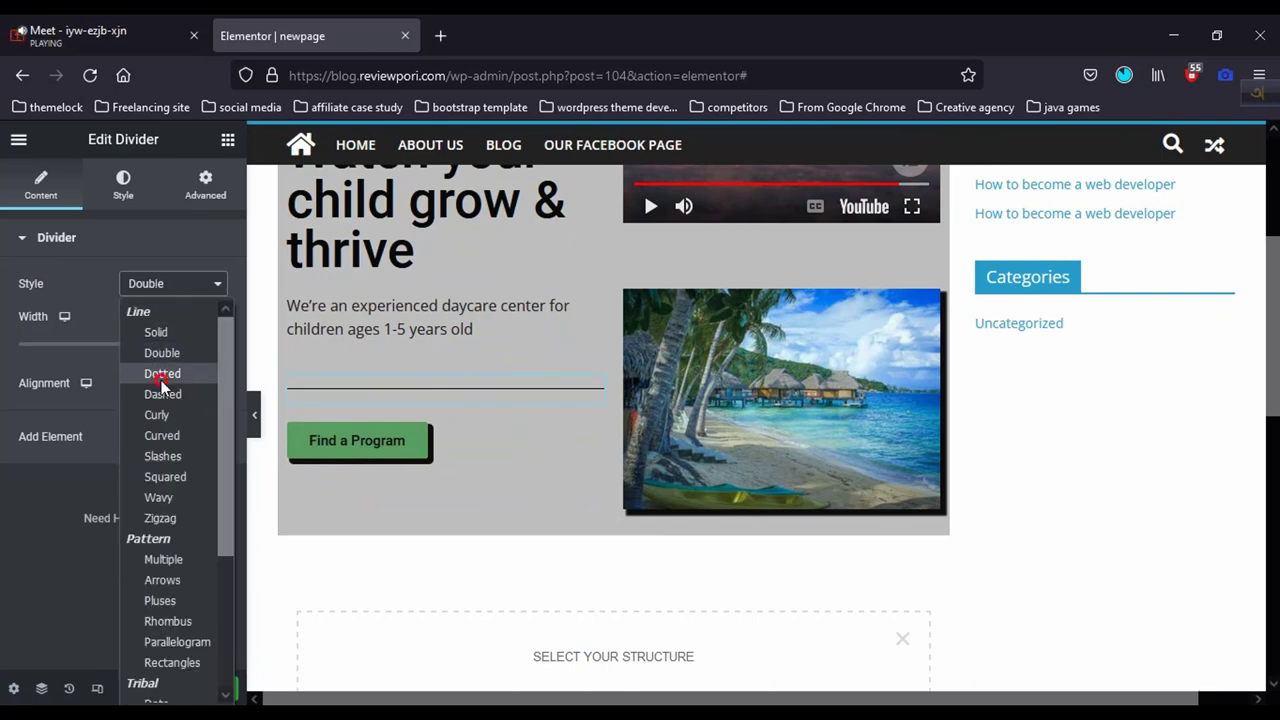
pyautogui.click(160, 372)
pyautogui.click(155, 290)
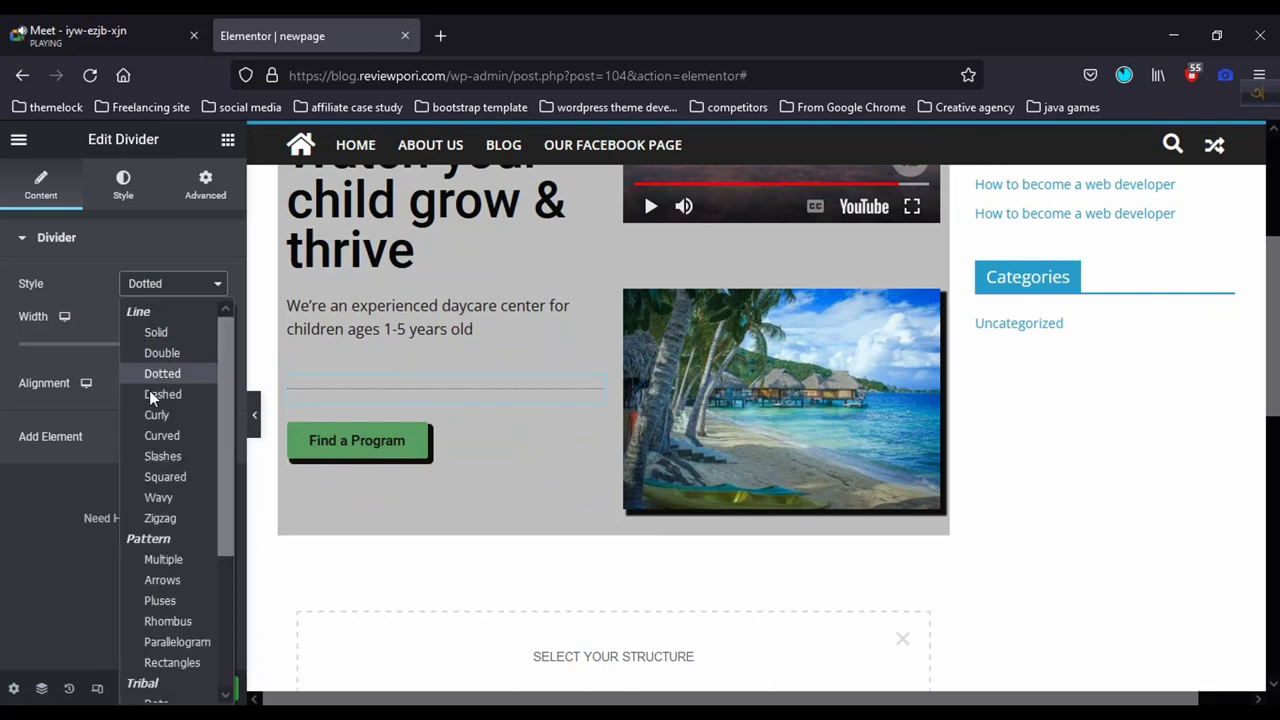
pyautogui.click(150, 391)
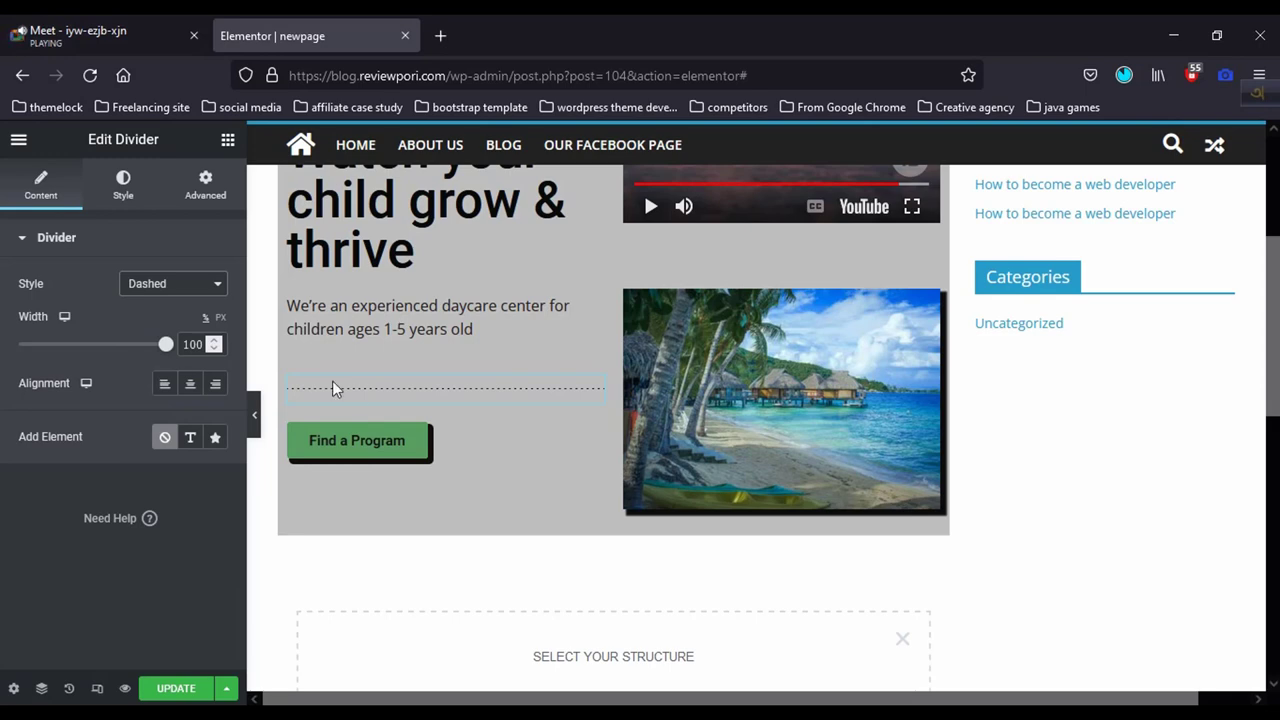
pyautogui.click(151, 286)
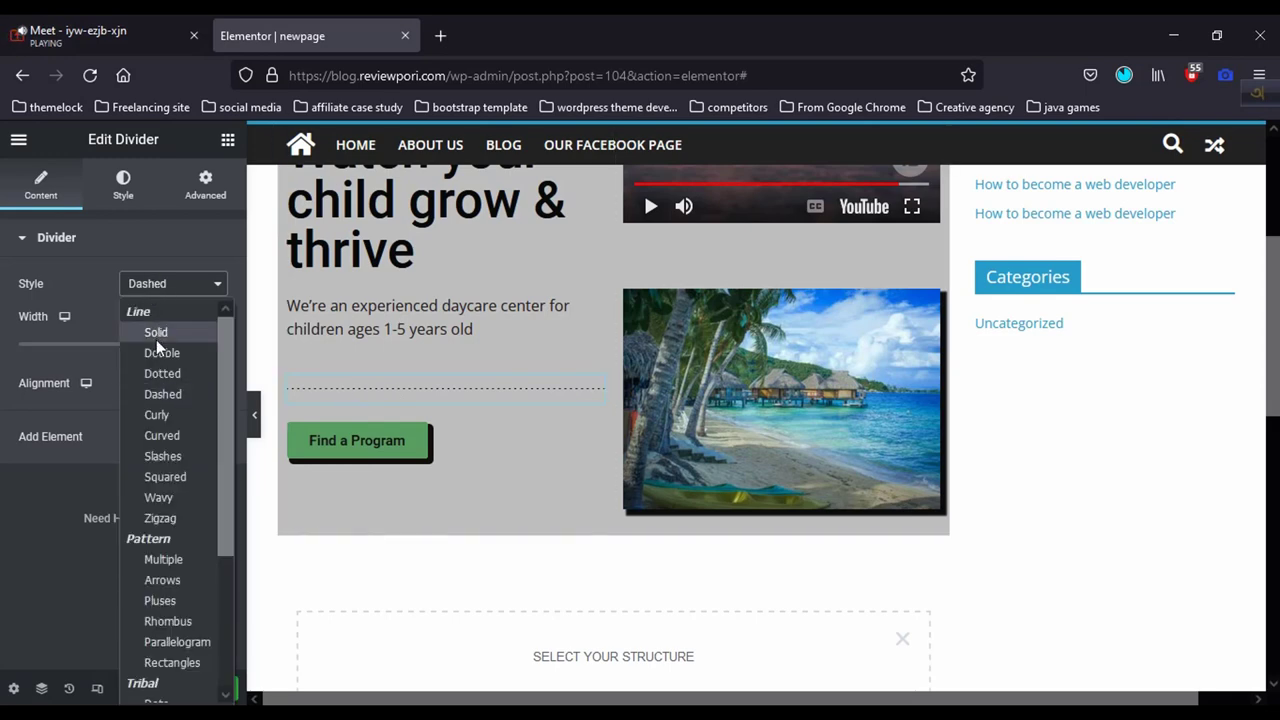
pyautogui.click(158, 332)
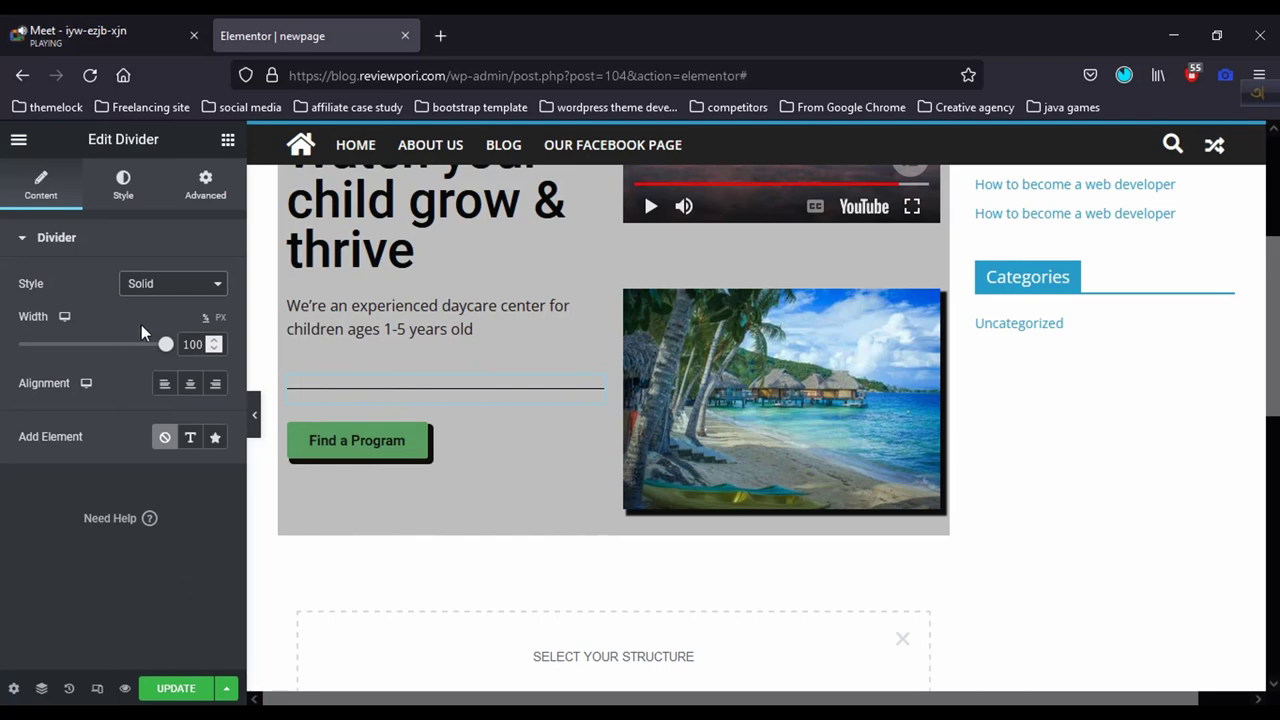
# Step: Center-align the divider and keep its width at 100%
pyautogui.click(189, 384)
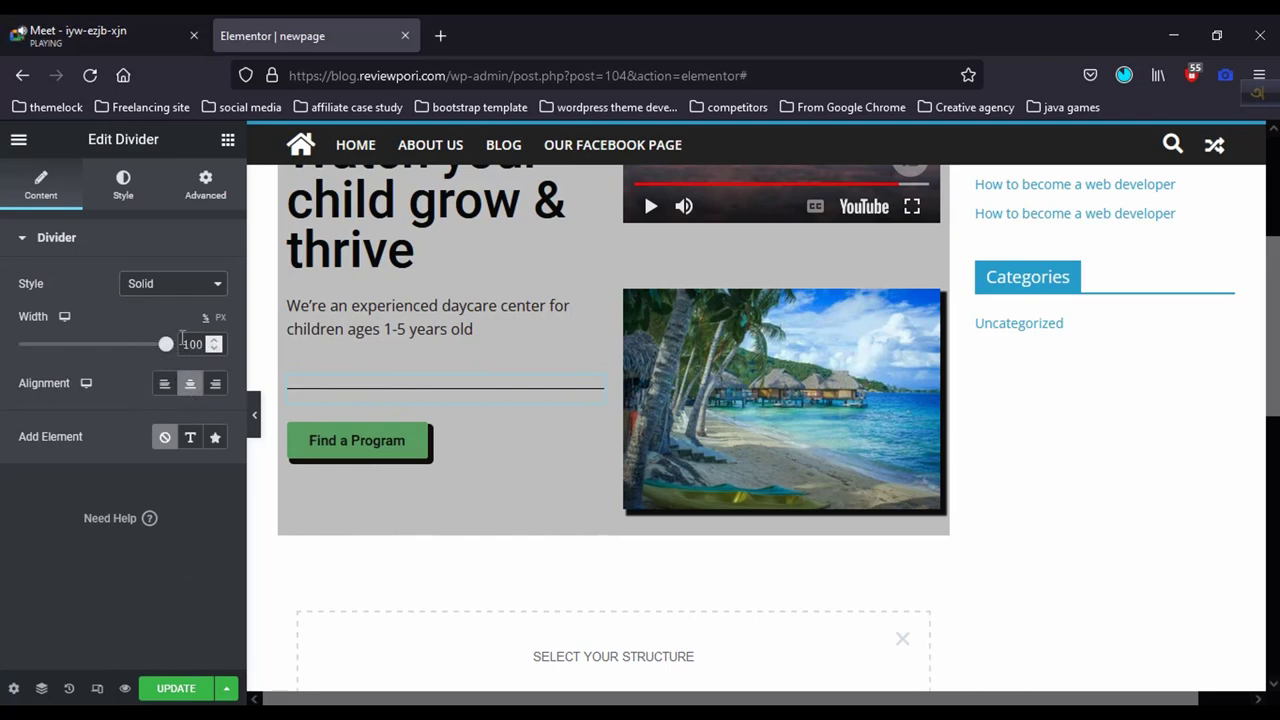
pyautogui.moveTo(166, 344); pyautogui.dragTo(214, 356)
# Step: Try a text element reading "seperator" on the divider, and remove the added element
pyautogui.click(189, 437)
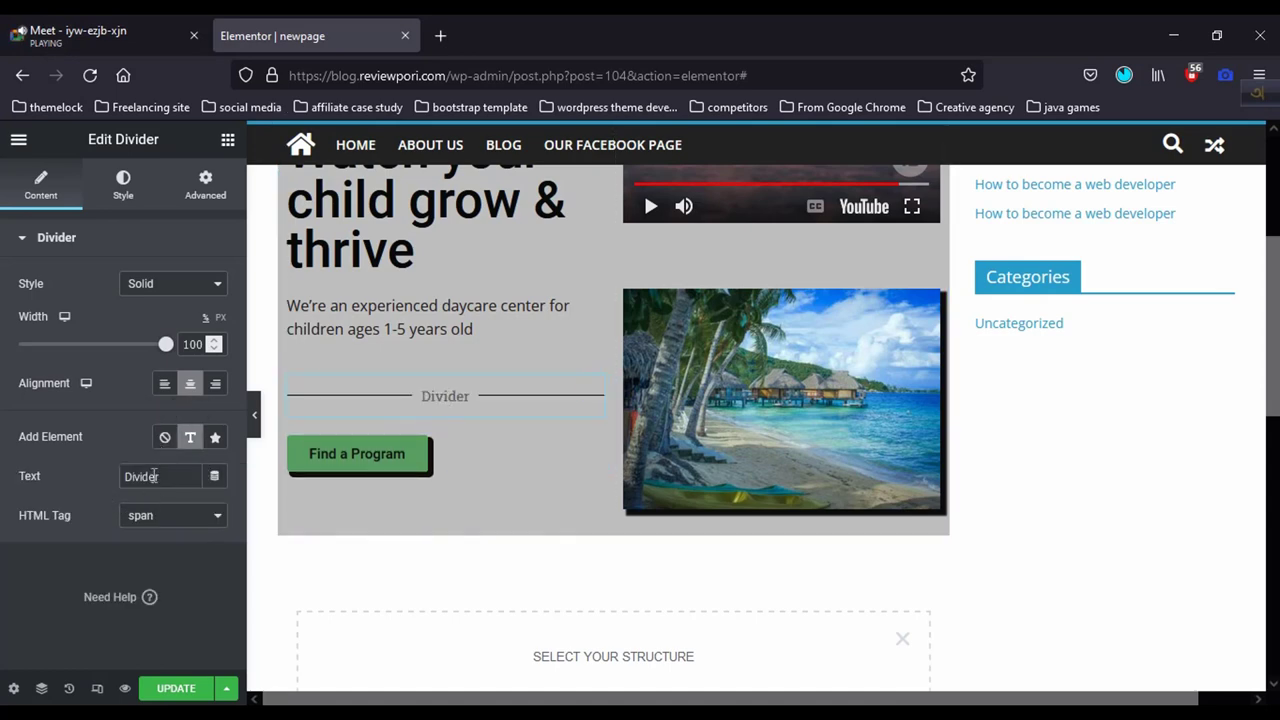
pyautogui.moveTo(117, 480); pyautogui.dragTo(181, 483)
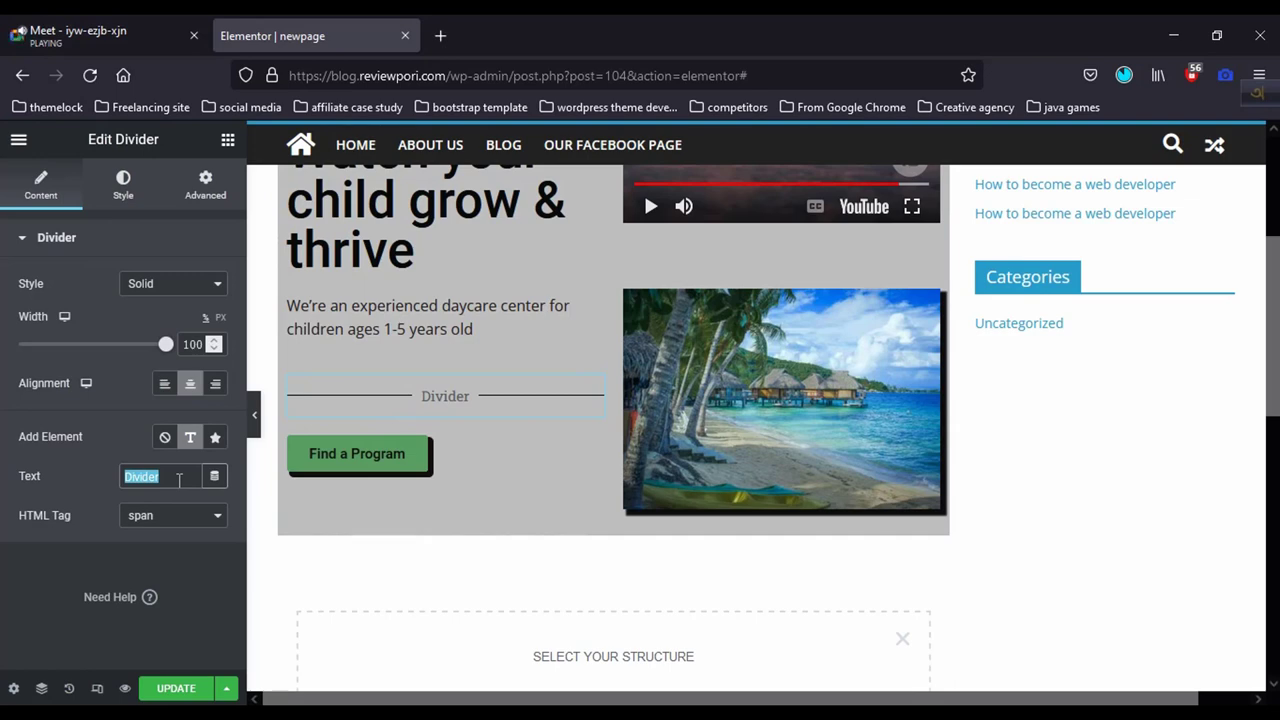
pyautogui.write('se')
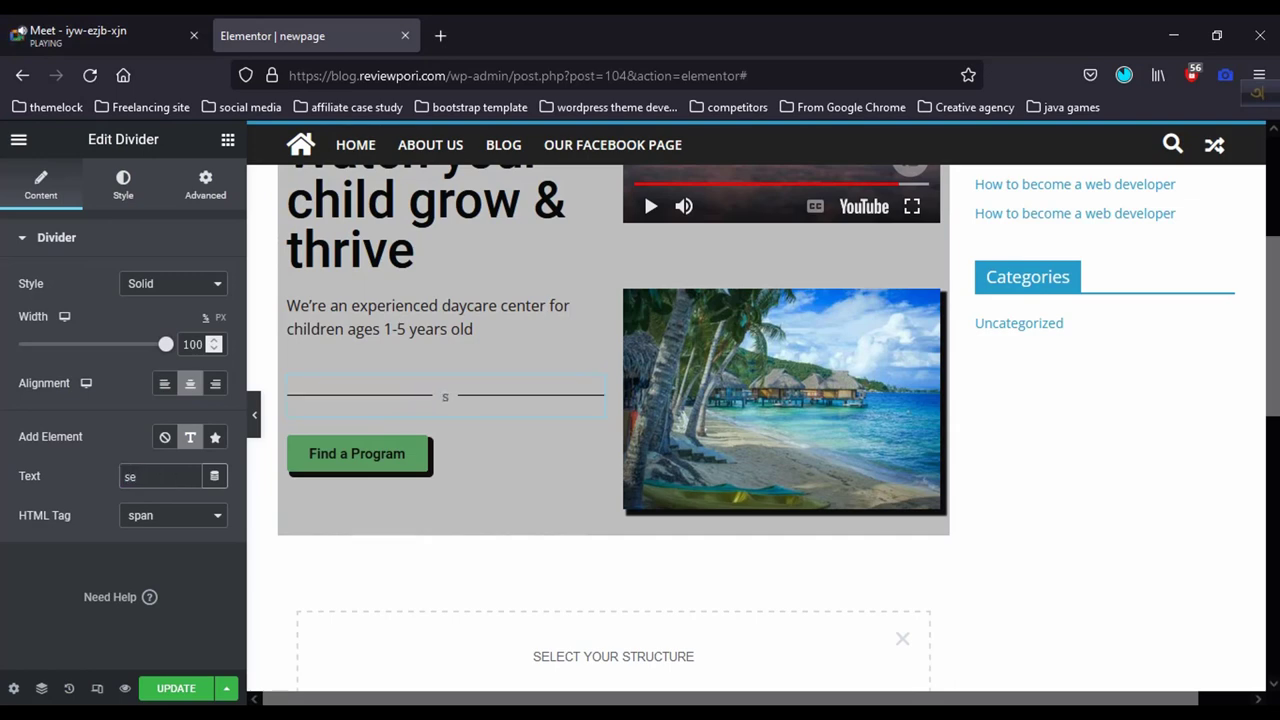
pyautogui.write('perator')
pyautogui.click(165, 440)
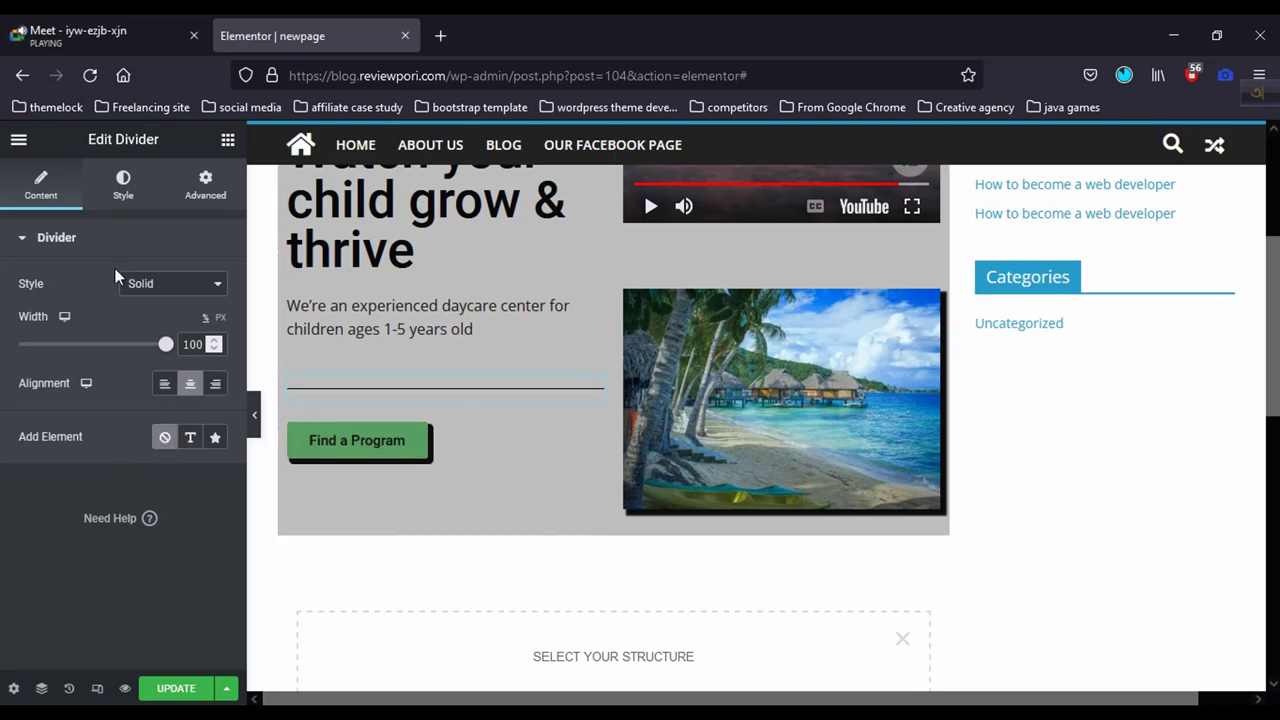
# Step: Add a Spacer widget between the divider and the Find a Program button
pyautogui.click(72, 239)
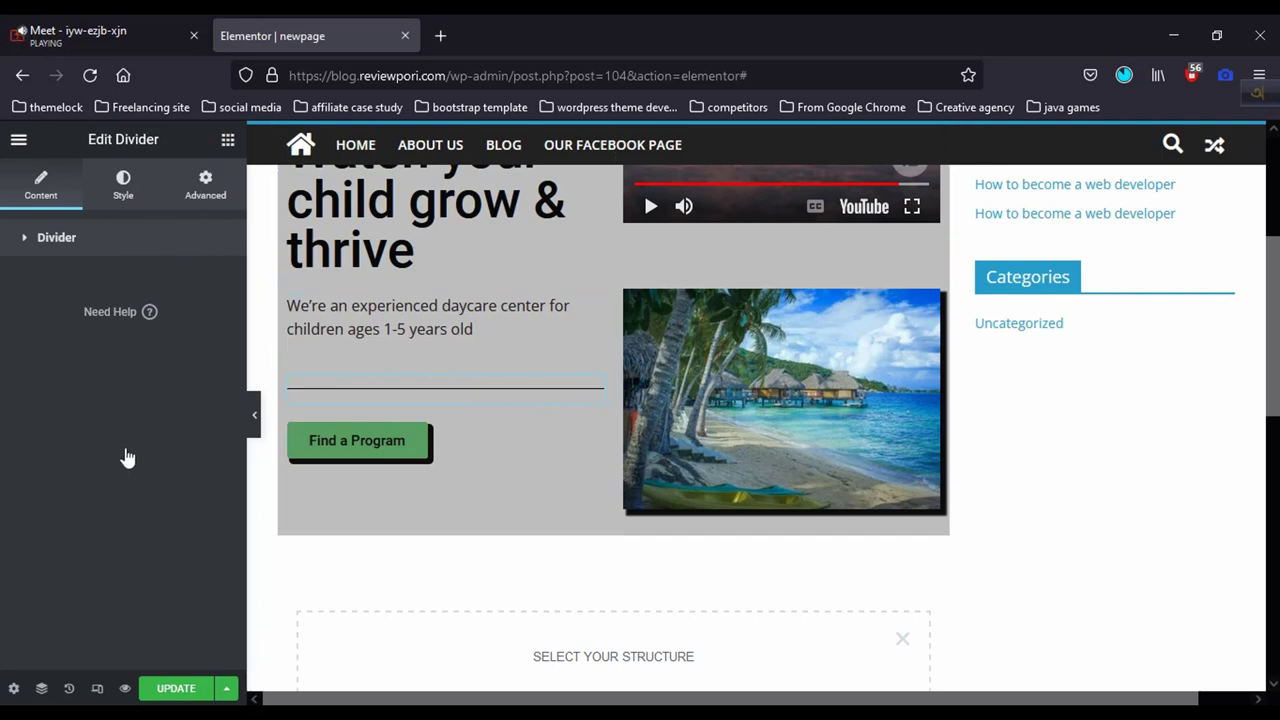
pyautogui.press('Escape')
pyautogui.scroll(-3, 172, 440)
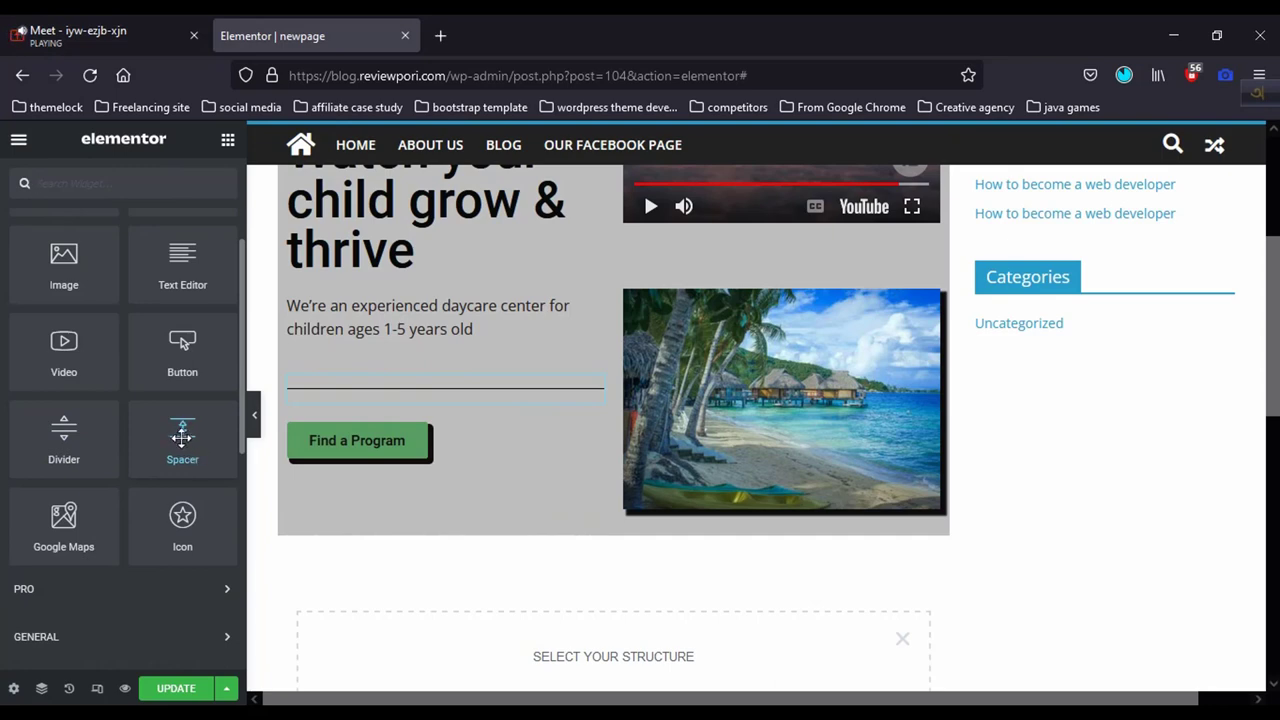
pyautogui.moveTo(181, 437); pyautogui.dragTo(379, 440)
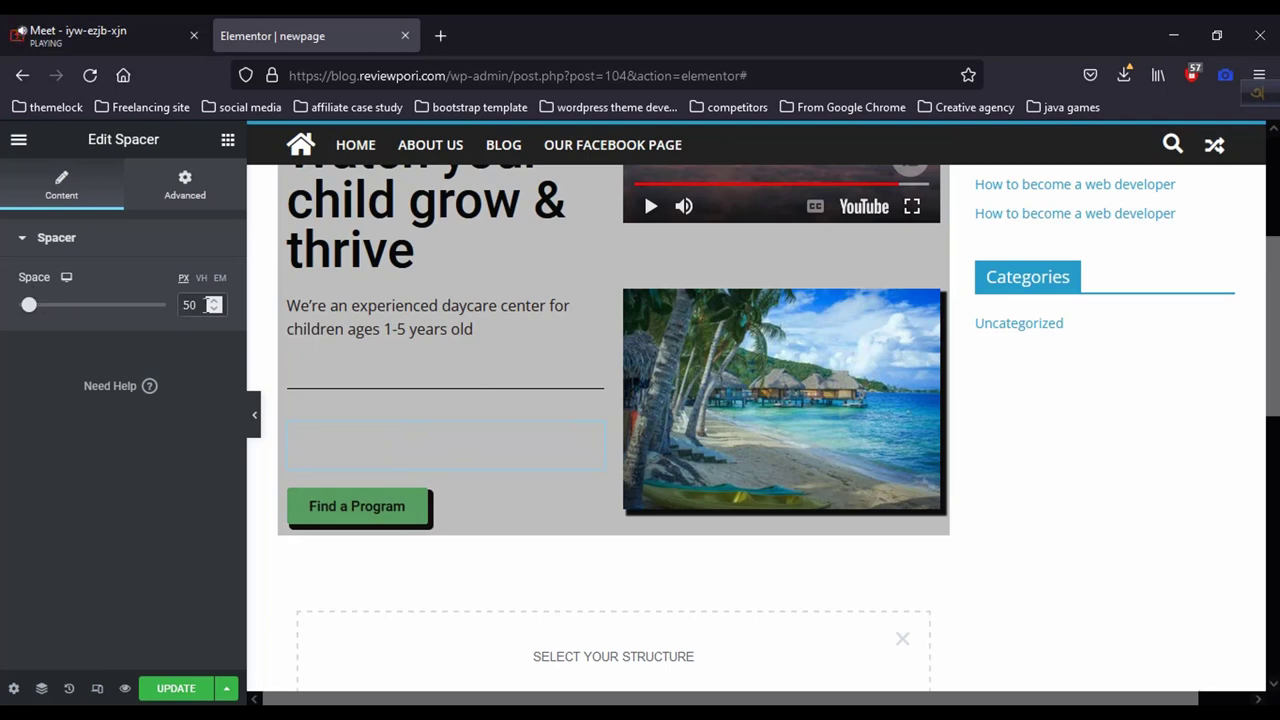
# Step: Try spacer heights of 153 px and 472 px, and shrink the spacer to a small gap
pyautogui.click(55, 308)
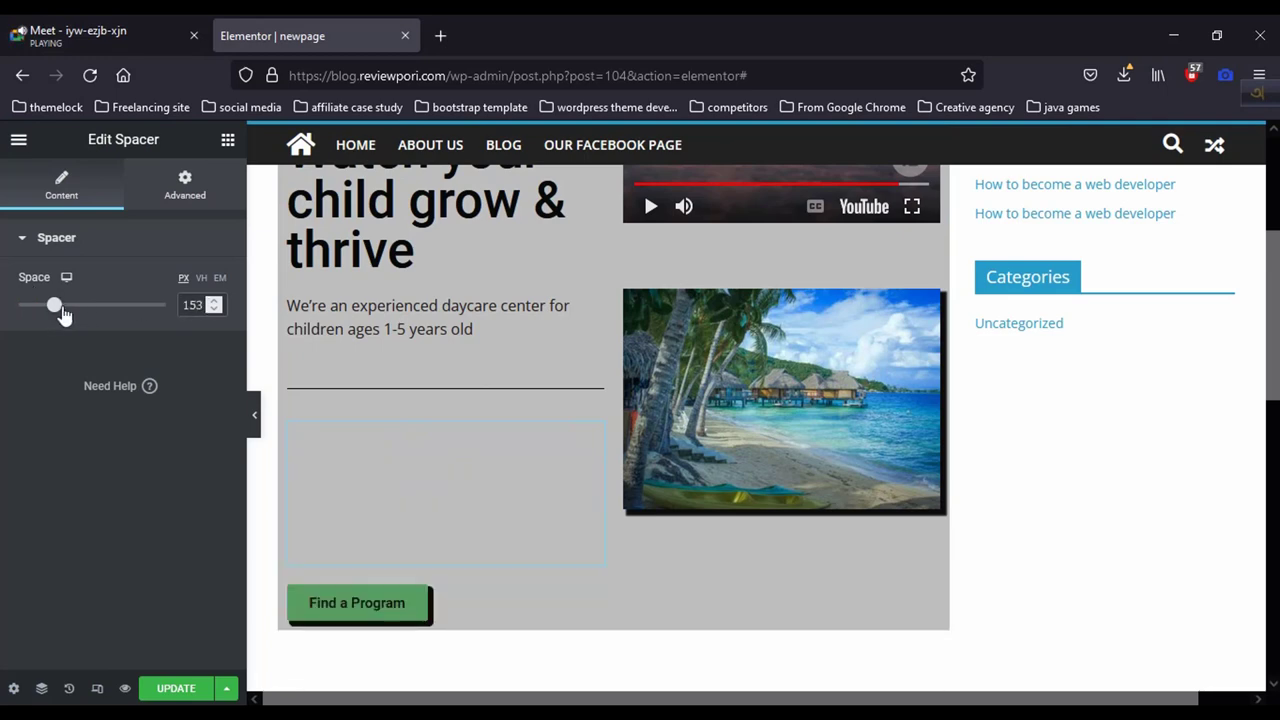
pyautogui.moveTo(76, 315); pyautogui.dragTo(126, 316)
pyautogui.click(135, 312)
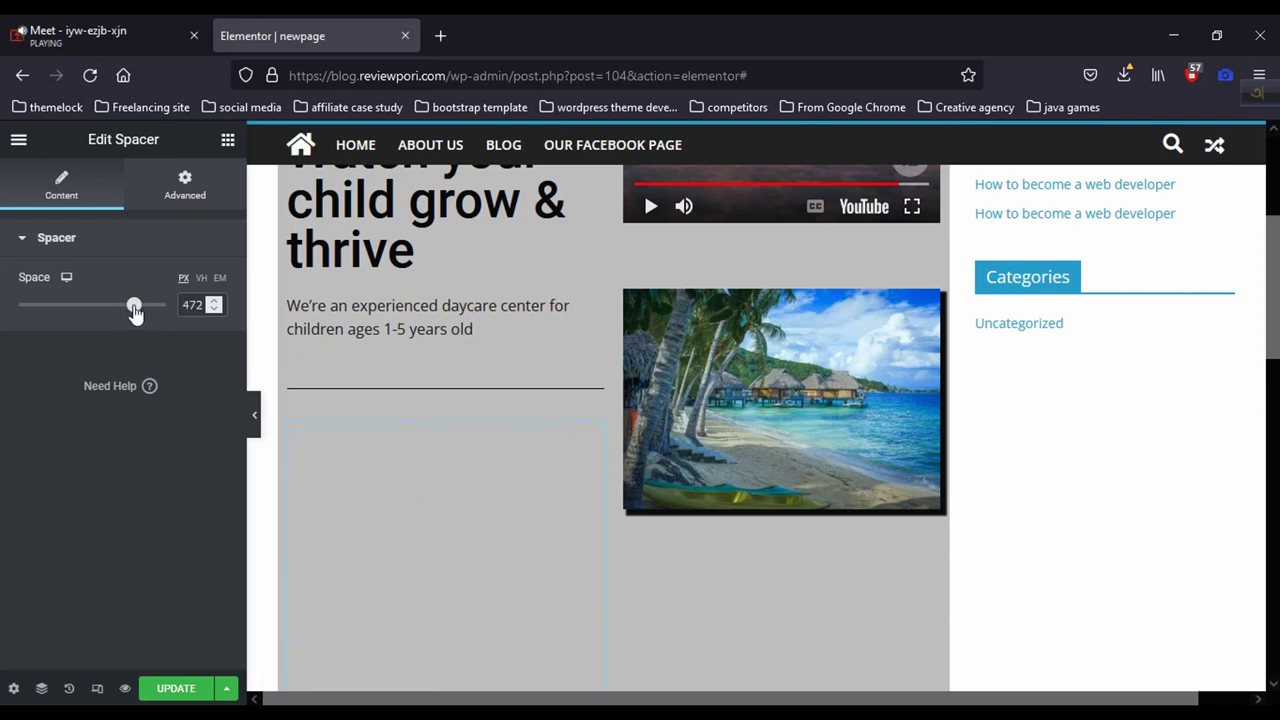
pyautogui.moveTo(43, 312); pyautogui.dragTo(2, 310)
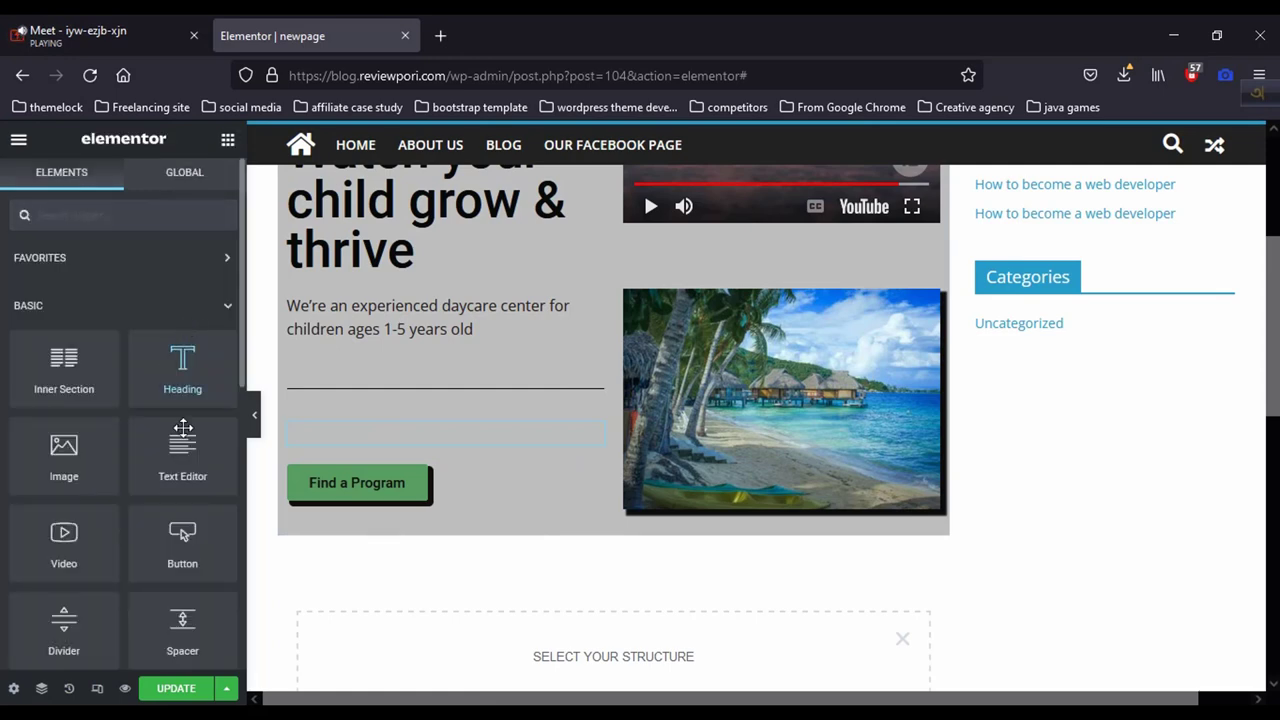
# Step: Add a Google Maps widget below the Find a Program button
pyautogui.scroll(-3, 121, 553)
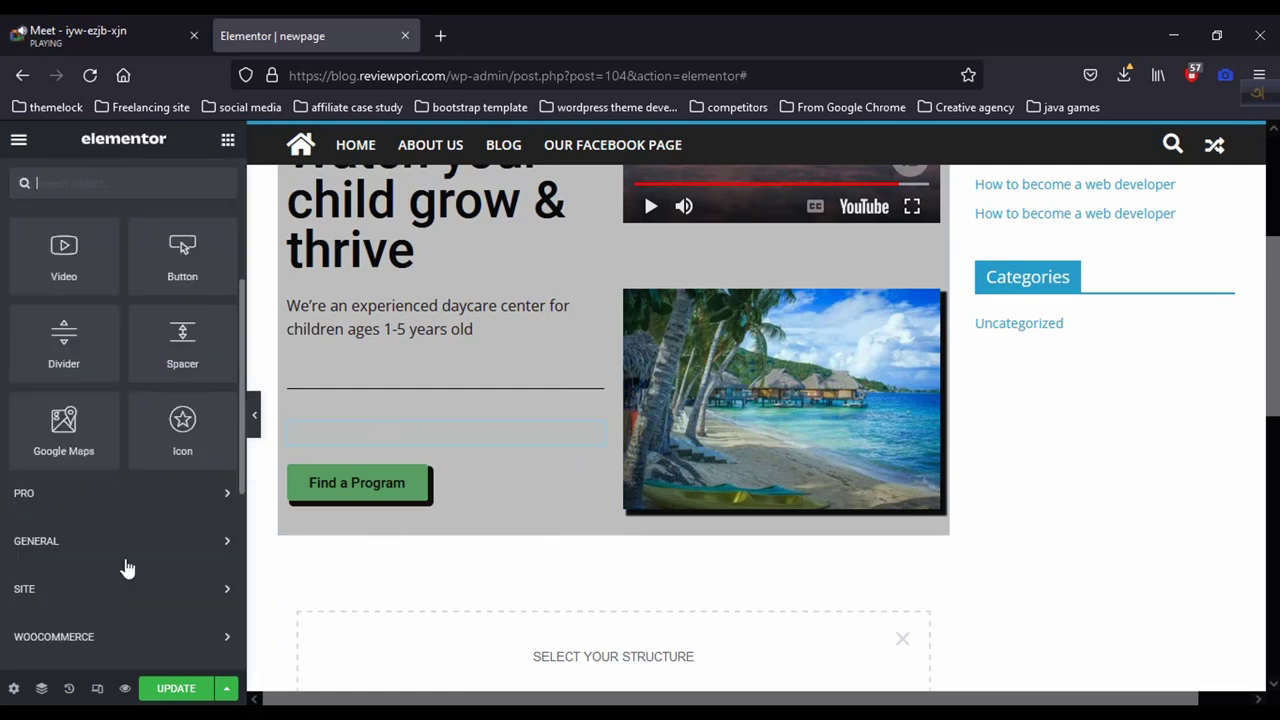
pyautogui.click(83, 430)
pyautogui.moveTo(83, 430); pyautogui.dragTo(351, 444)
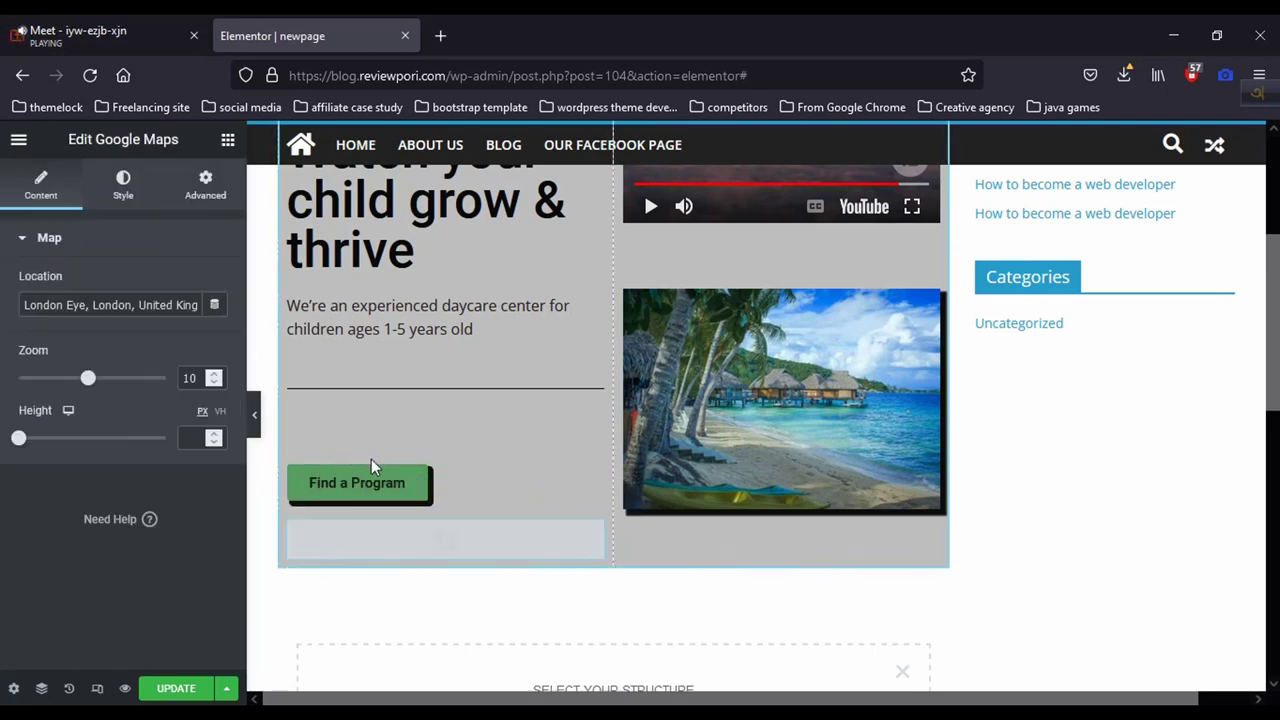
# Step: Set the map's location to "dhaka, savar"
pyautogui.scroll(-5, 390, 462)
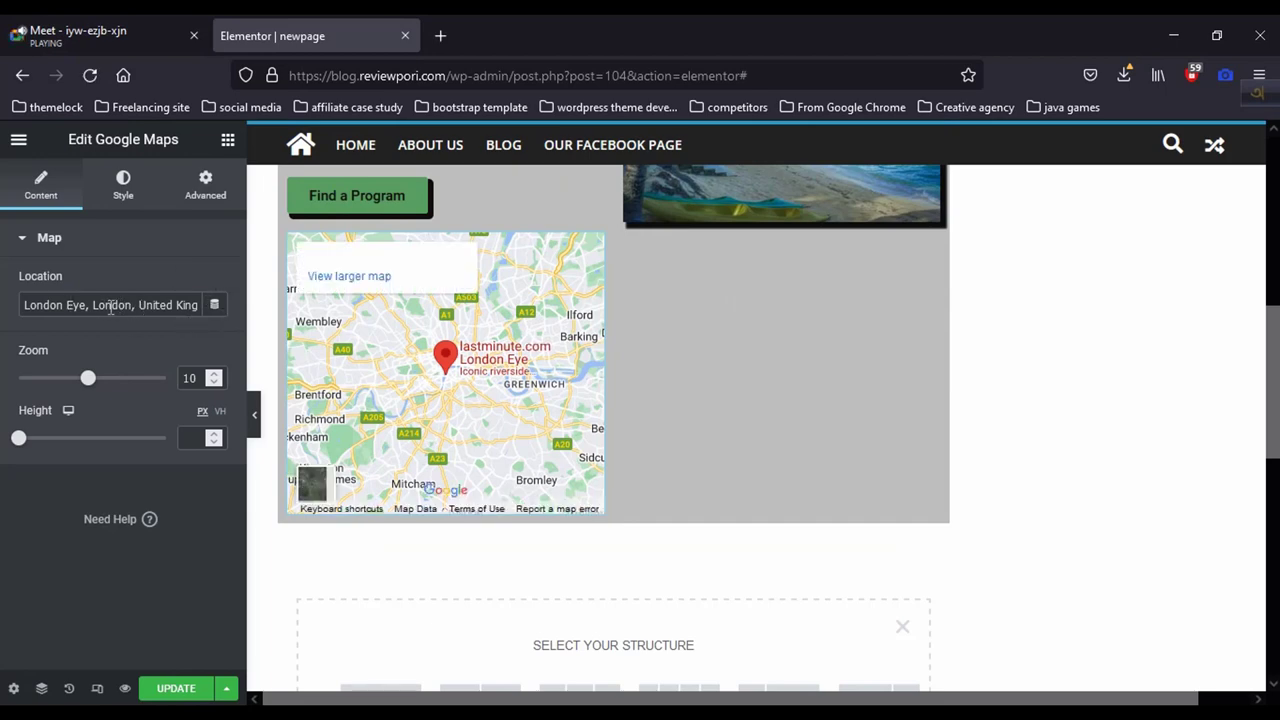
pyautogui.click(117, 309)
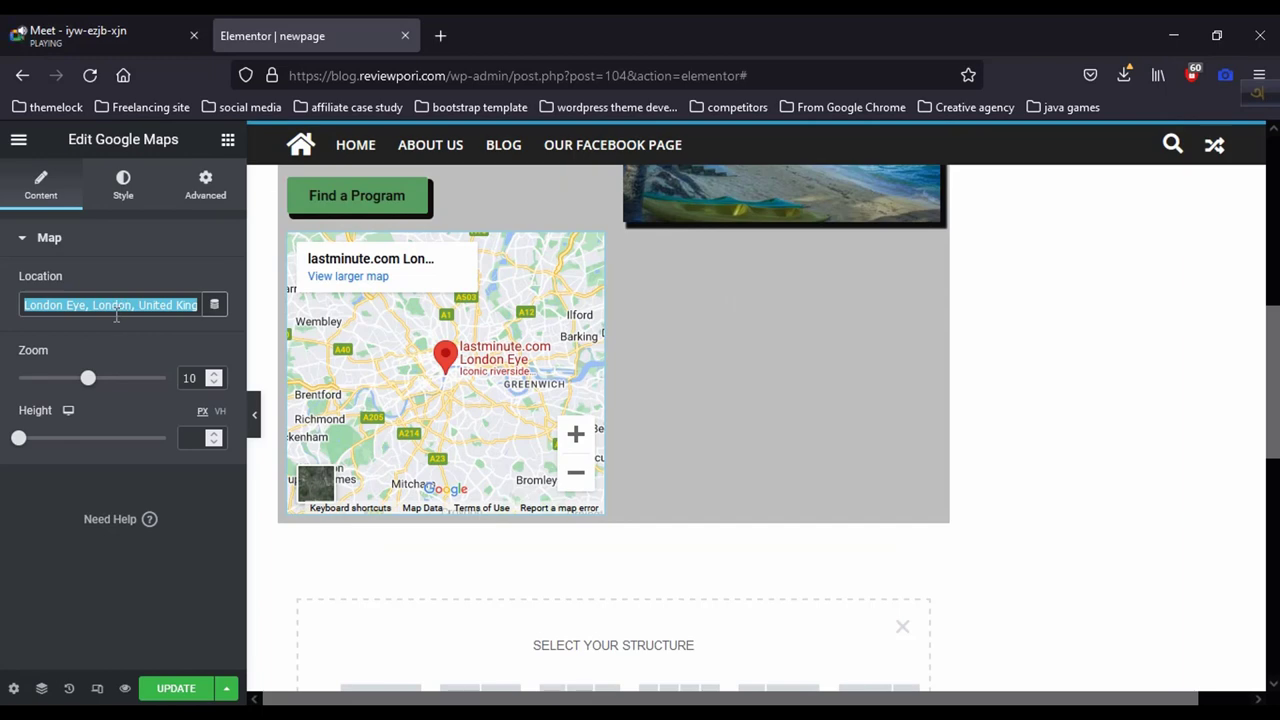
pyautogui.write('dhaka')
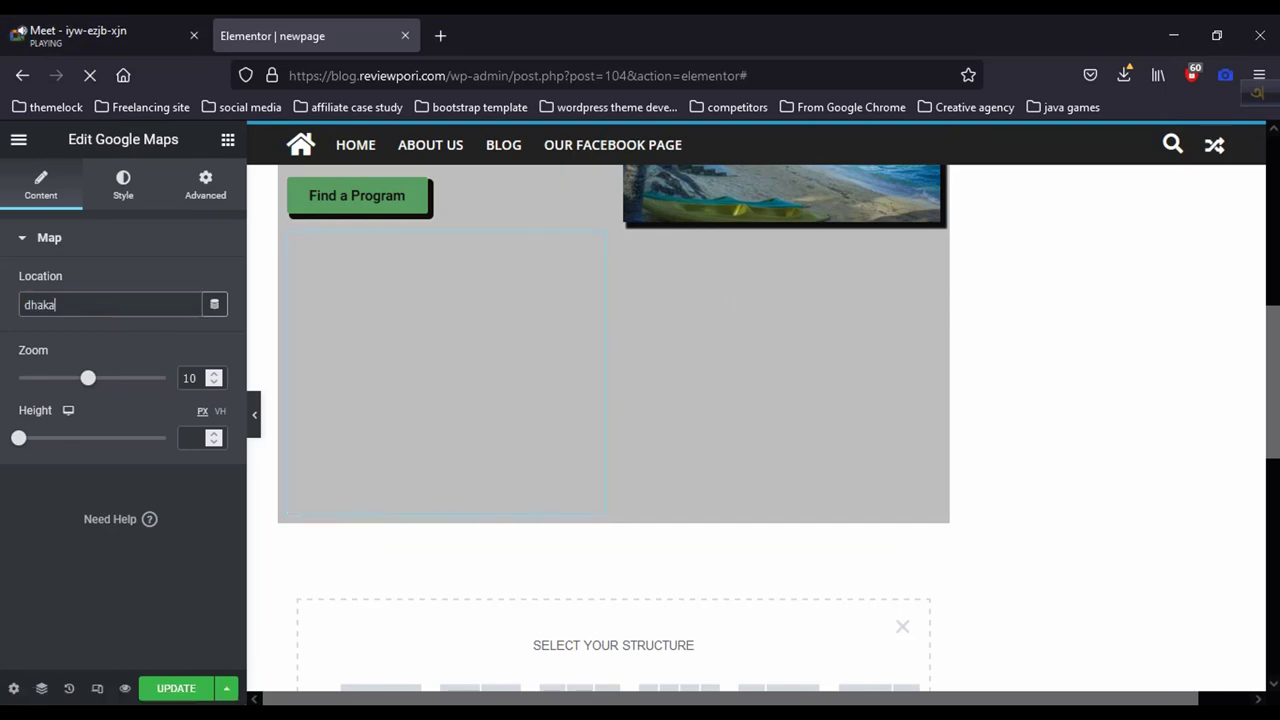
pyautogui.write(', savar')
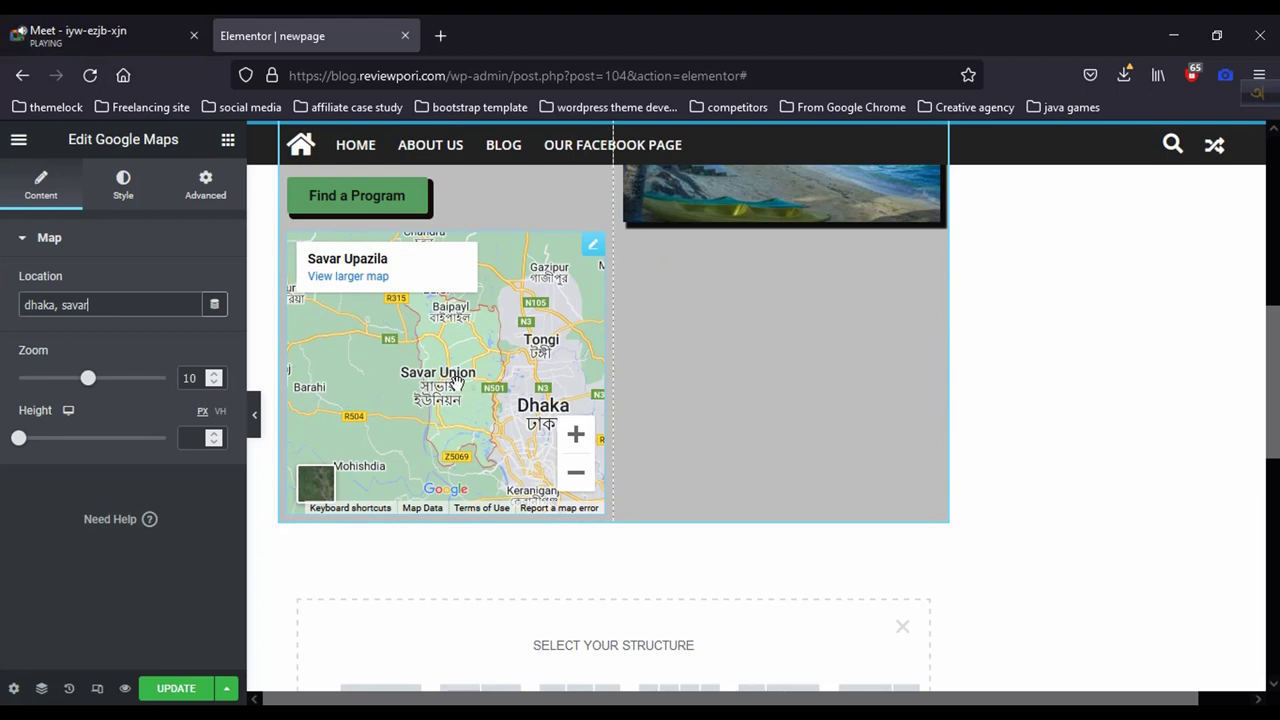
# Step: Replace the map's location with "cumilla"
pyautogui.moveTo(97, 305); pyautogui.dragTo(14, 304)
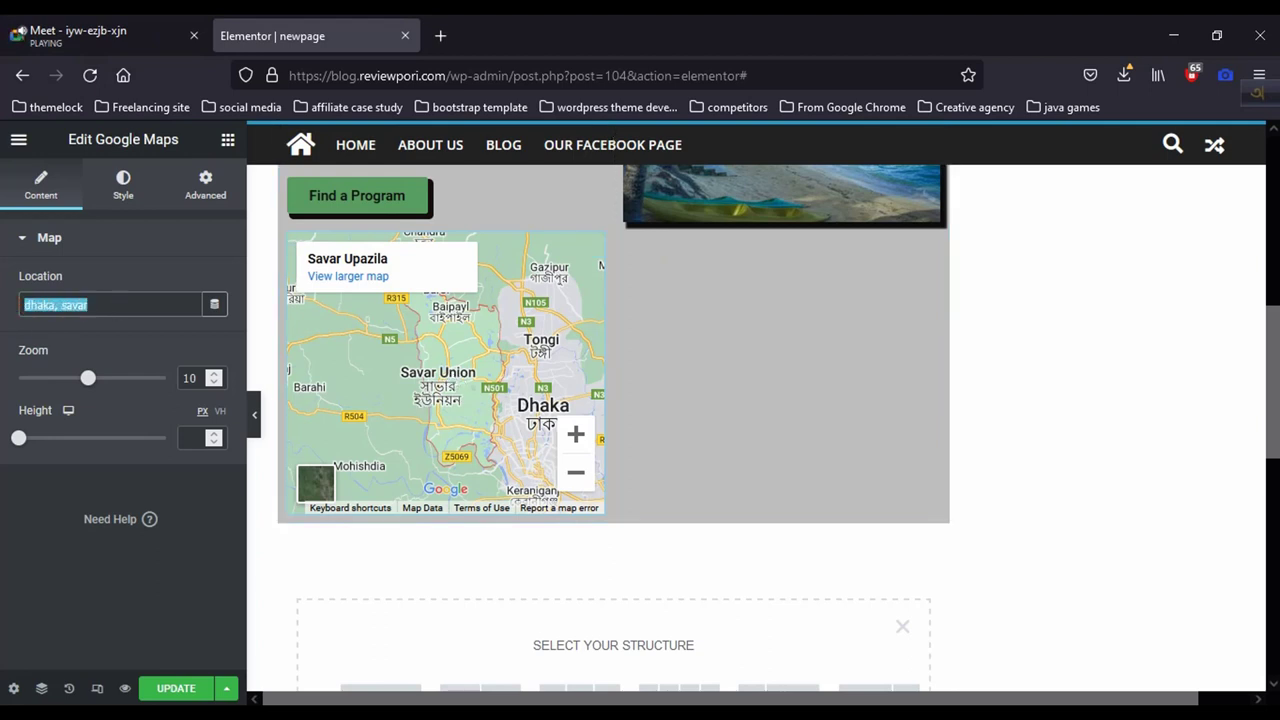
pyautogui.press('BackSpace')
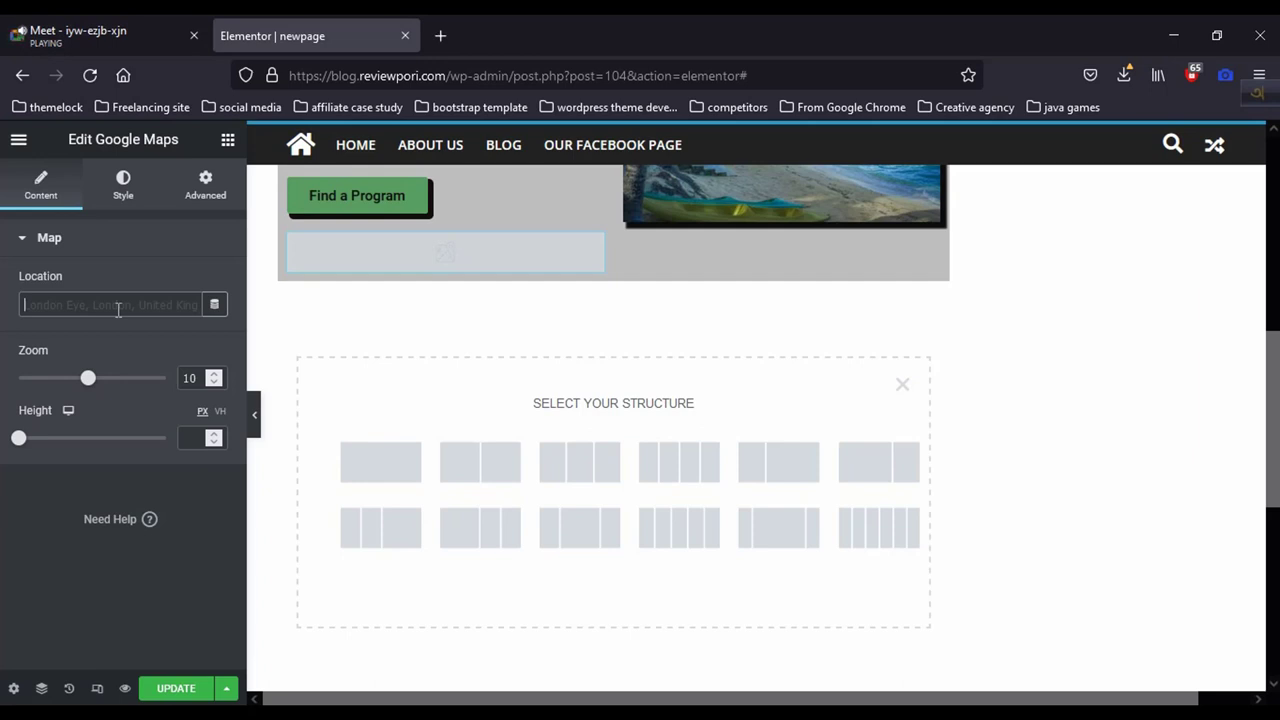
pyautogui.write('cumilla')
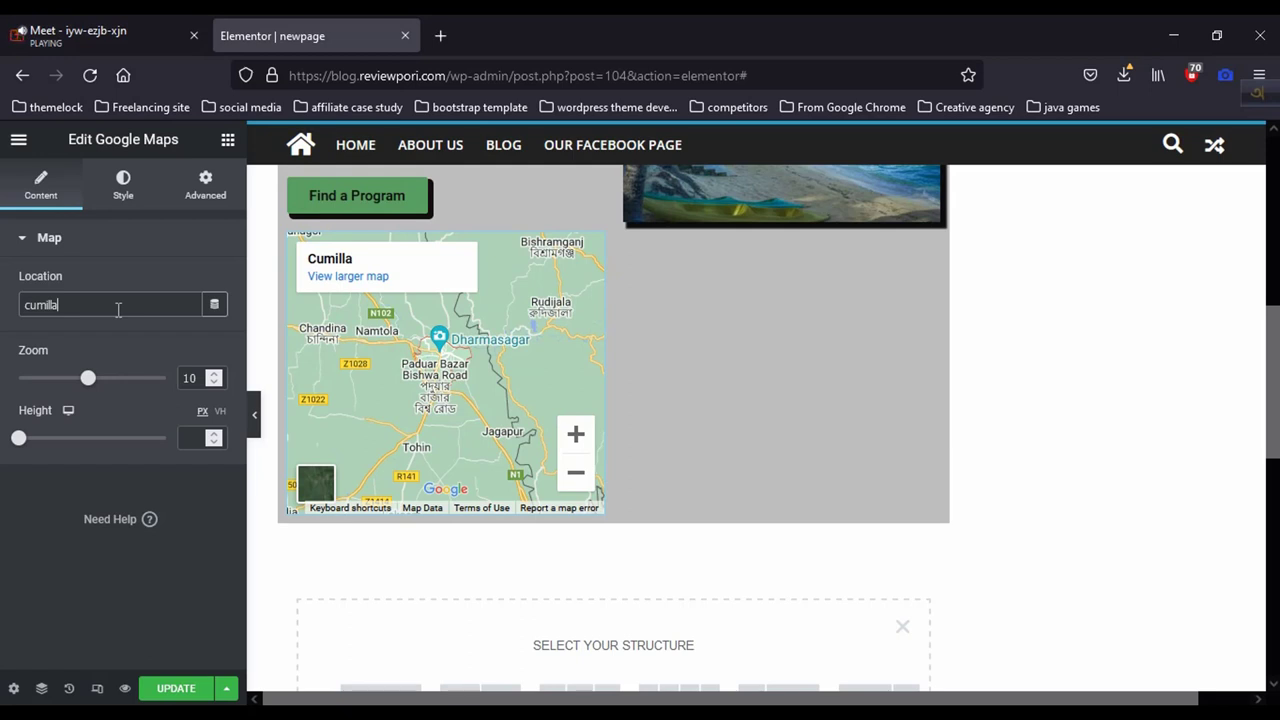
pyautogui.write(',')
# Step: Change the map's location to "nator, lalpur thana"
pyautogui.moveTo(62, 306); pyautogui.dragTo(3, 306)
pyautogui.press('BackSpace')
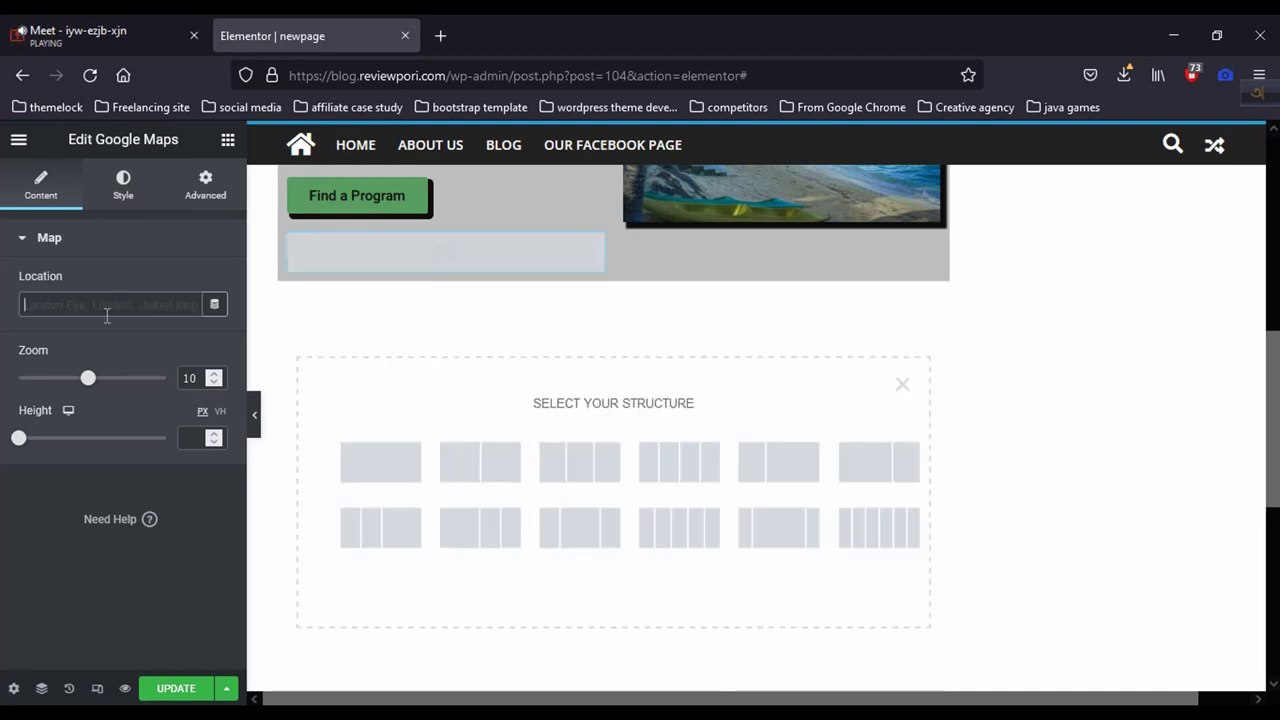
pyautogui.write('nator')
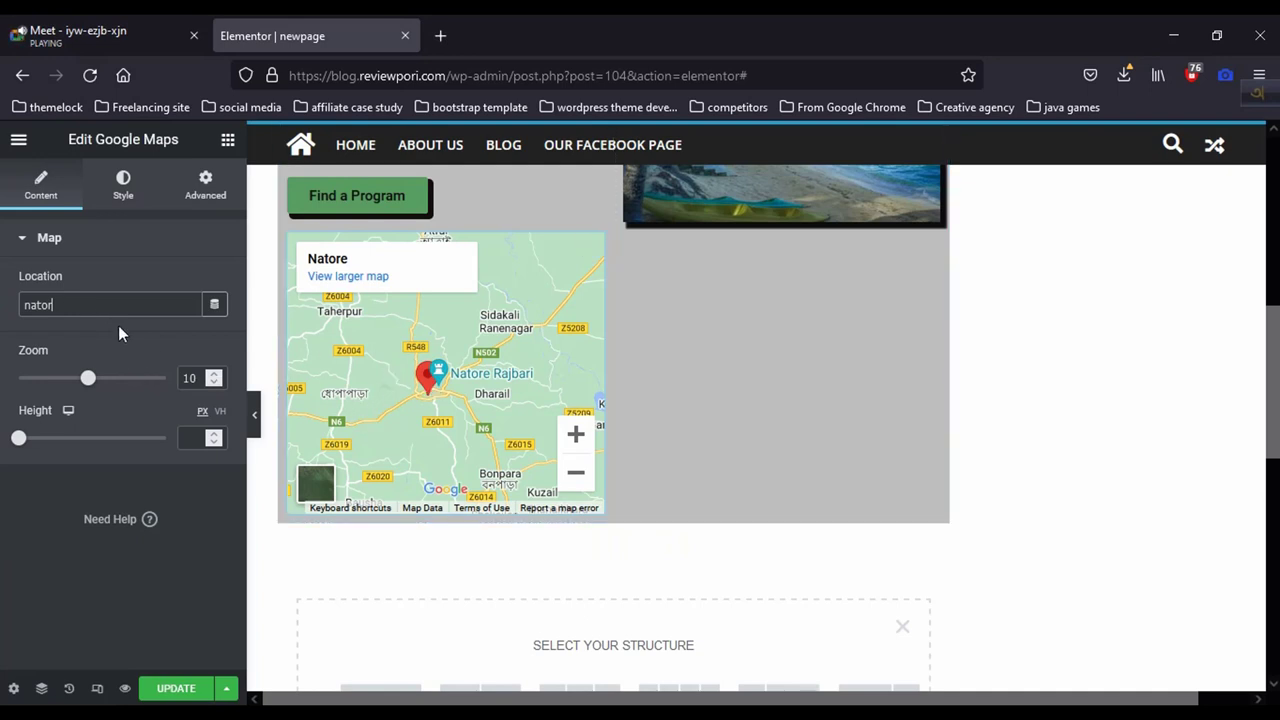
pyautogui.write(',')
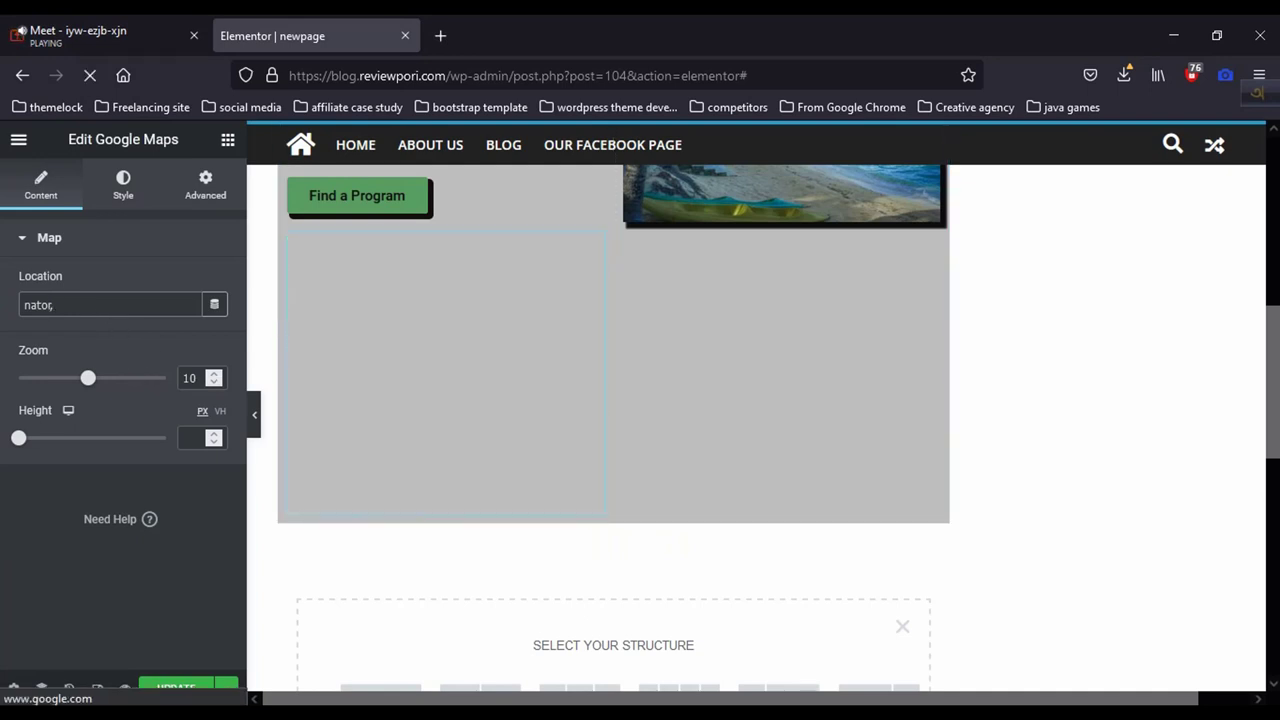
pyautogui.write(' lalpur')
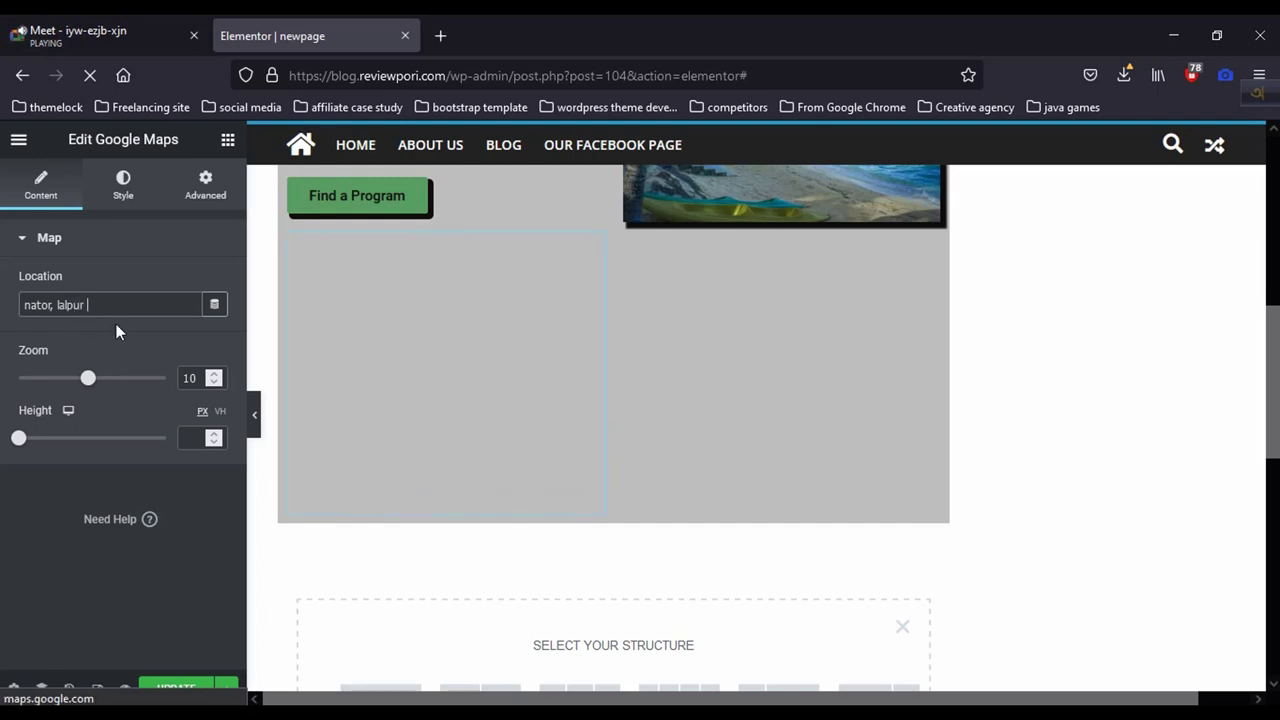
pyautogui.write(' thana')
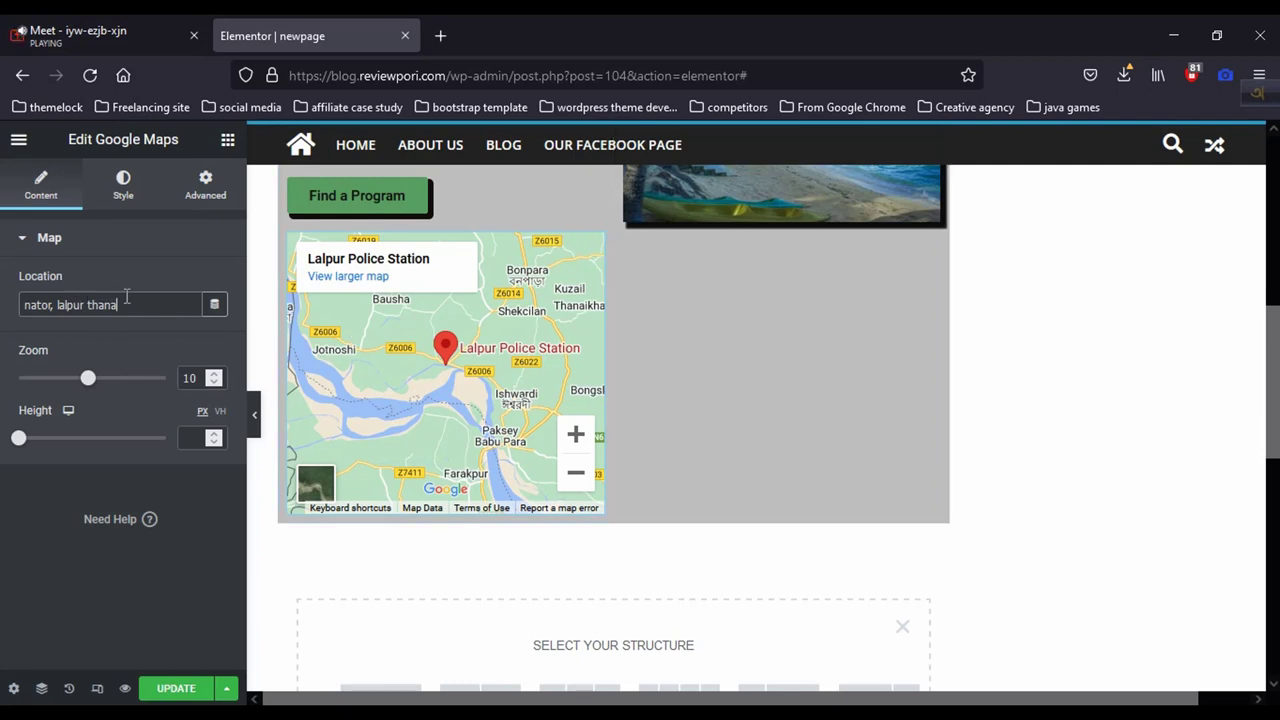
pyautogui.moveTo(138, 300); pyautogui.dragTo(7, 302)
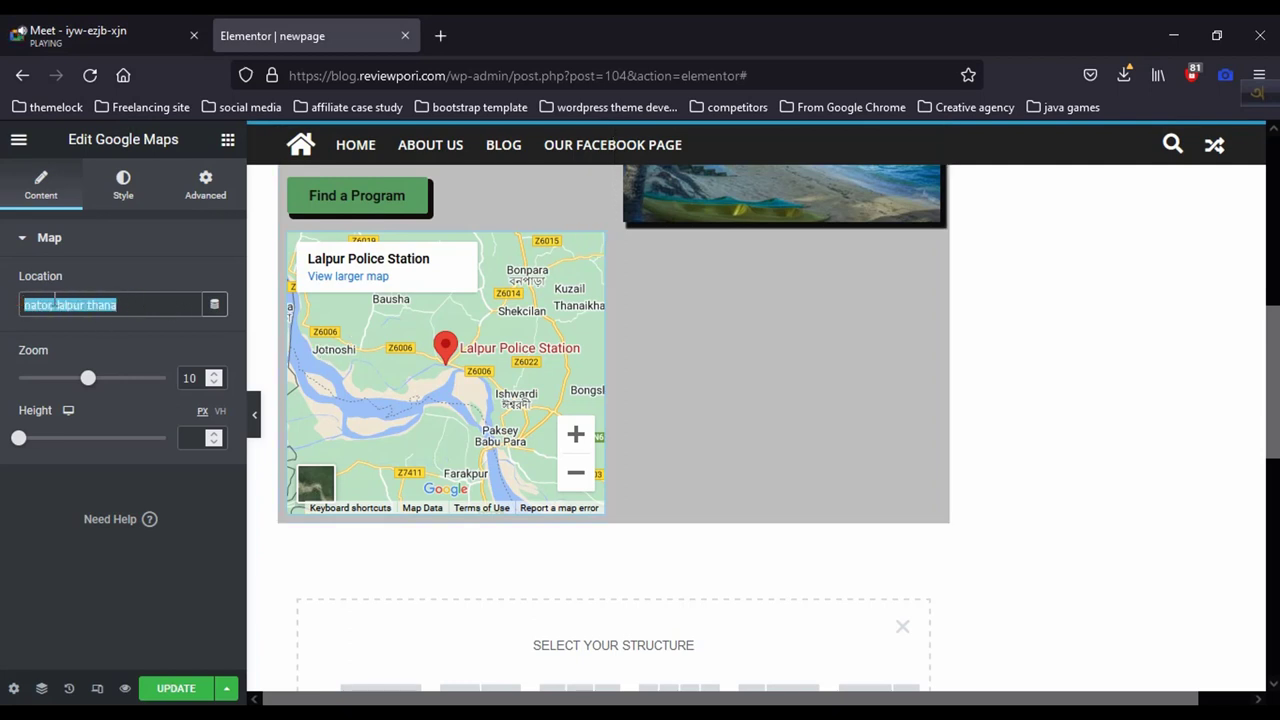
pyautogui.click(54, 304)
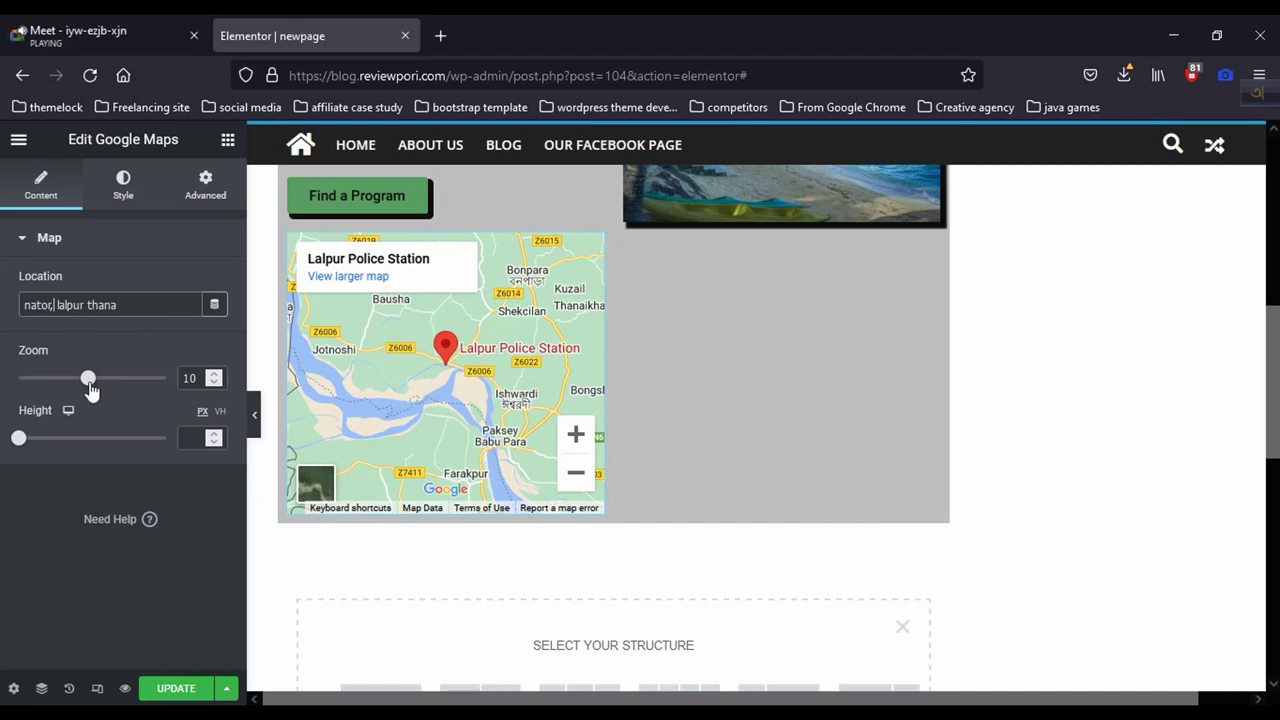
pyautogui.click(132, 304)
pyautogui.moveTo(132, 304); pyautogui.dragTo(16, 306)
pyautogui.click(85, 304)
pyautogui.moveTo(132, 304); pyautogui.dragTo(12, 306)
pyautogui.click(37, 305)
# Step: Raise the map's zoom to 15 and reduce it to 9, closing the map settings section
pyautogui.moveTo(88, 381); pyautogui.dragTo(130, 388)
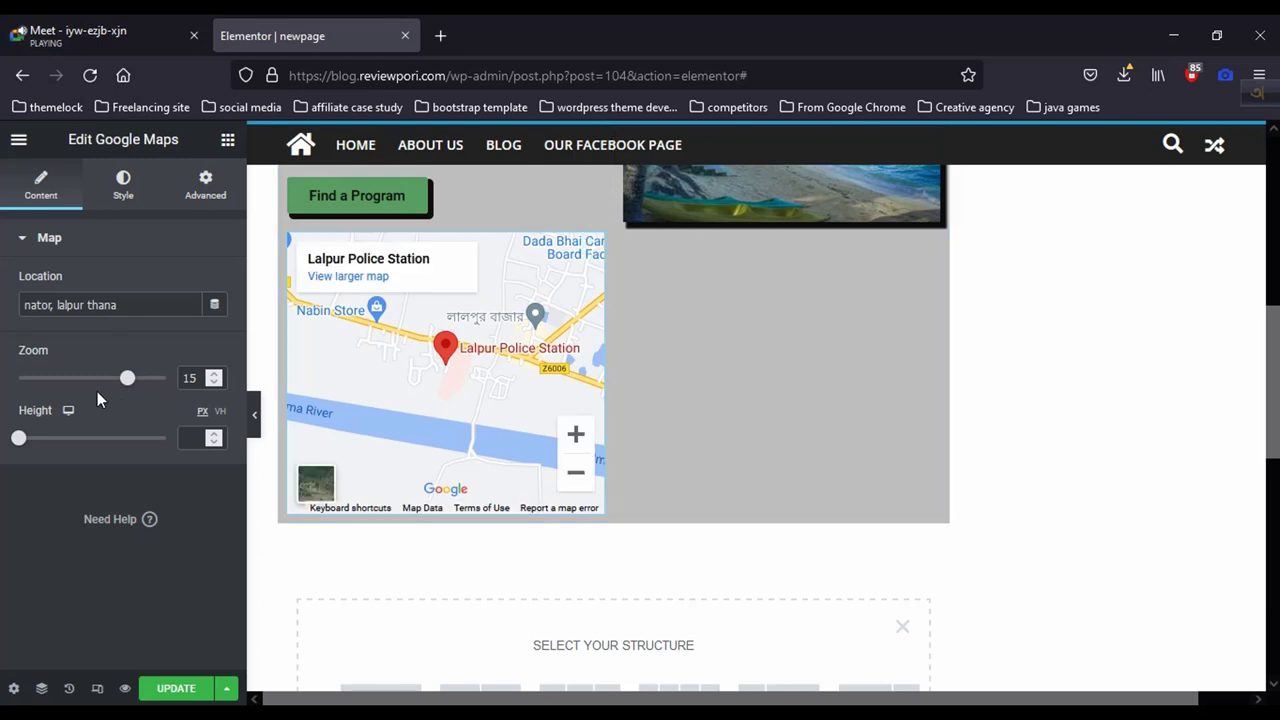
pyautogui.click(81, 379)
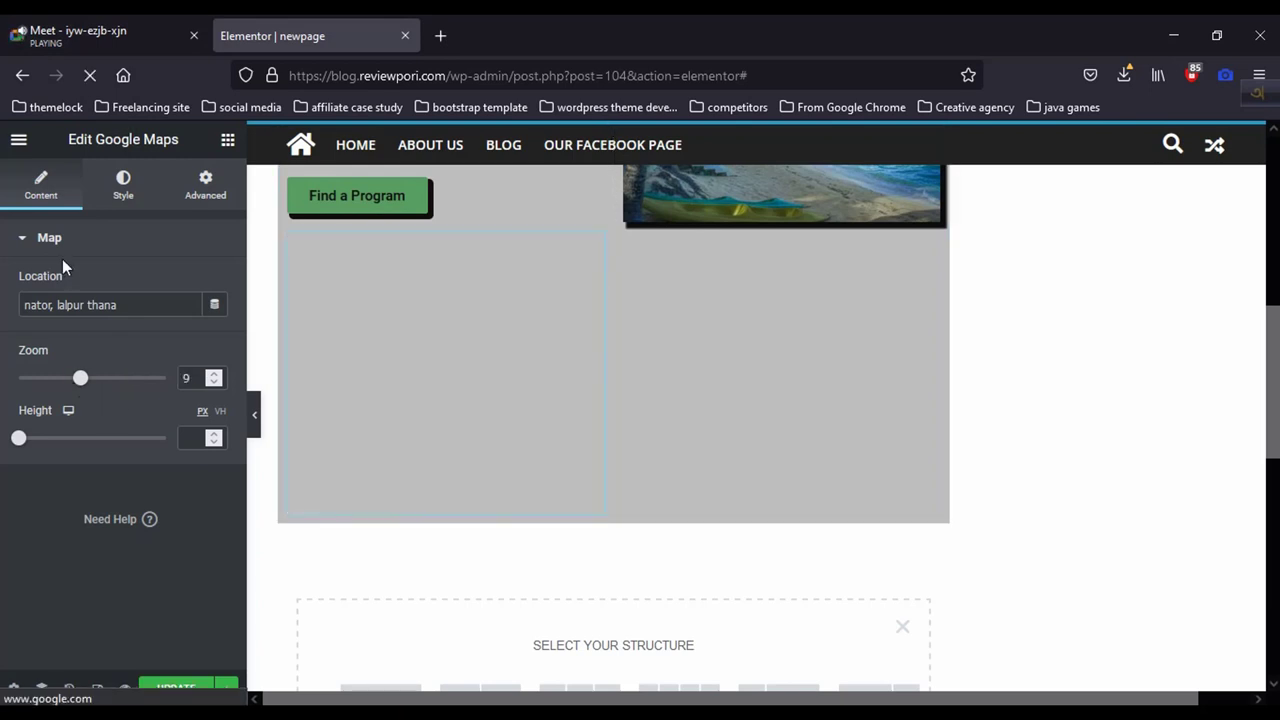
pyautogui.click(60, 242)
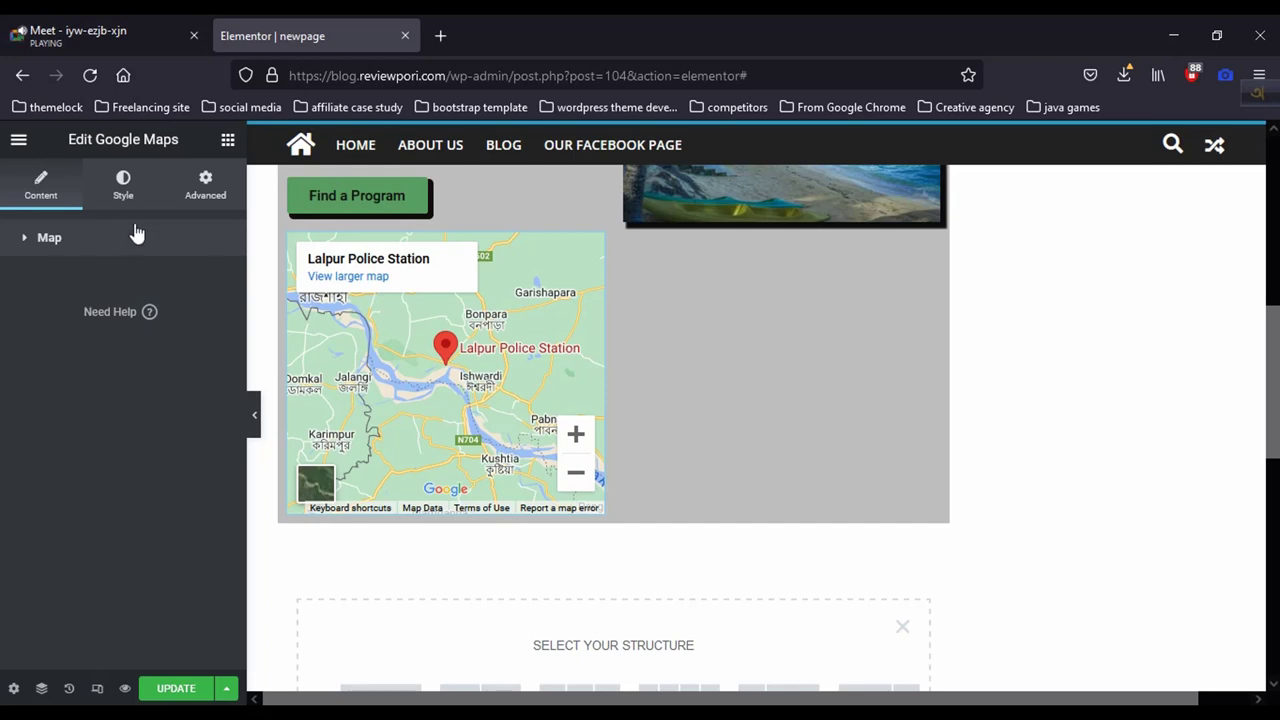
# Step: Add an Icon widget below the beach photo in the column beside the map
pyautogui.click(228, 139)
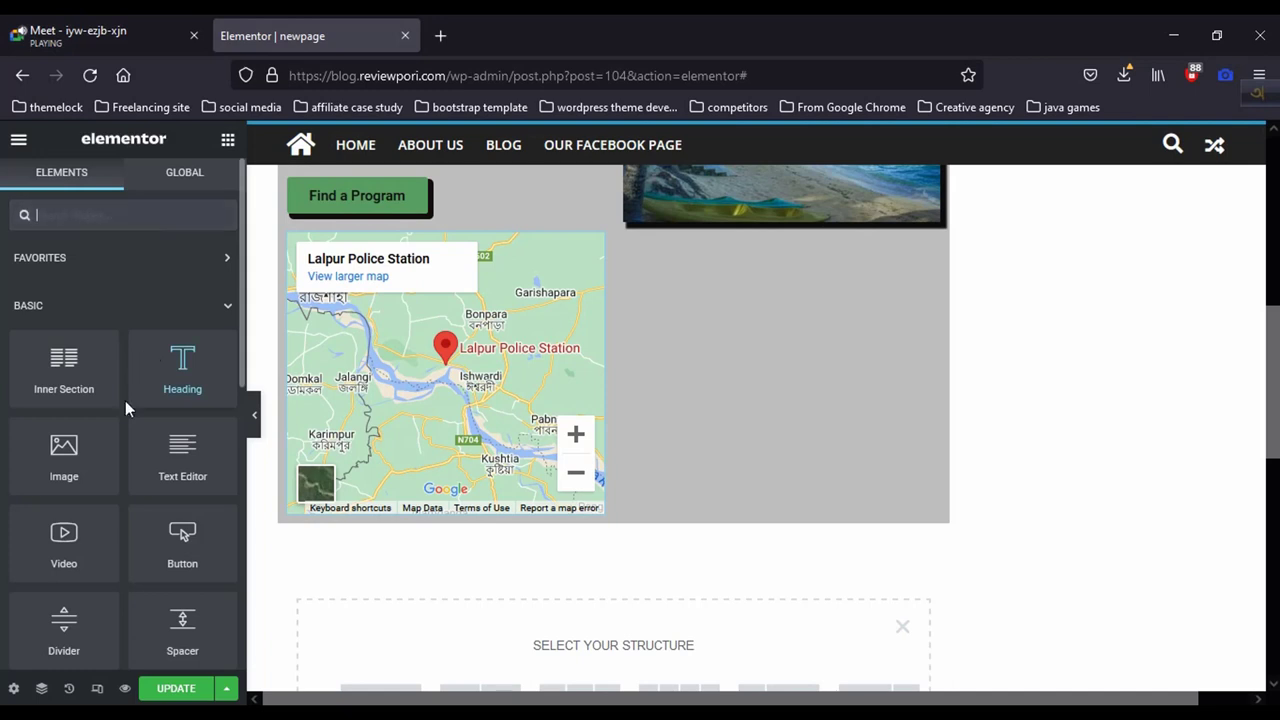
pyautogui.scroll(-3, 57, 499)
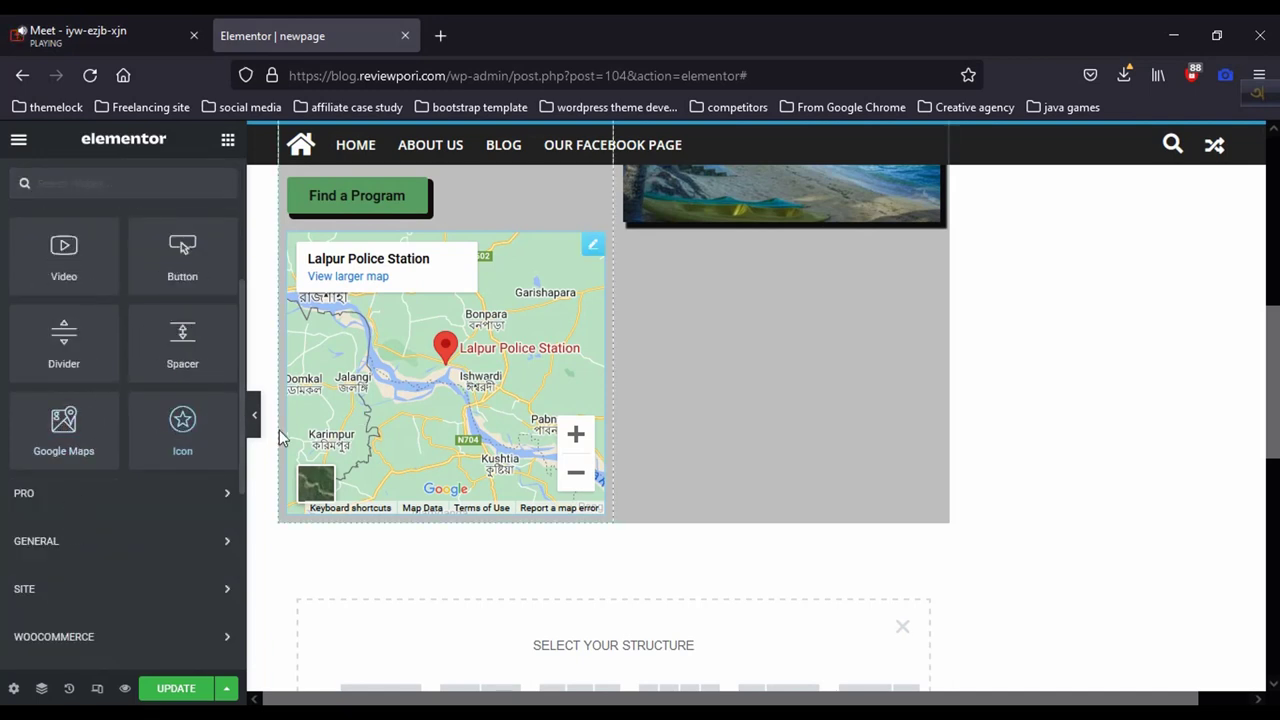
pyautogui.scroll(3, 492, 440)
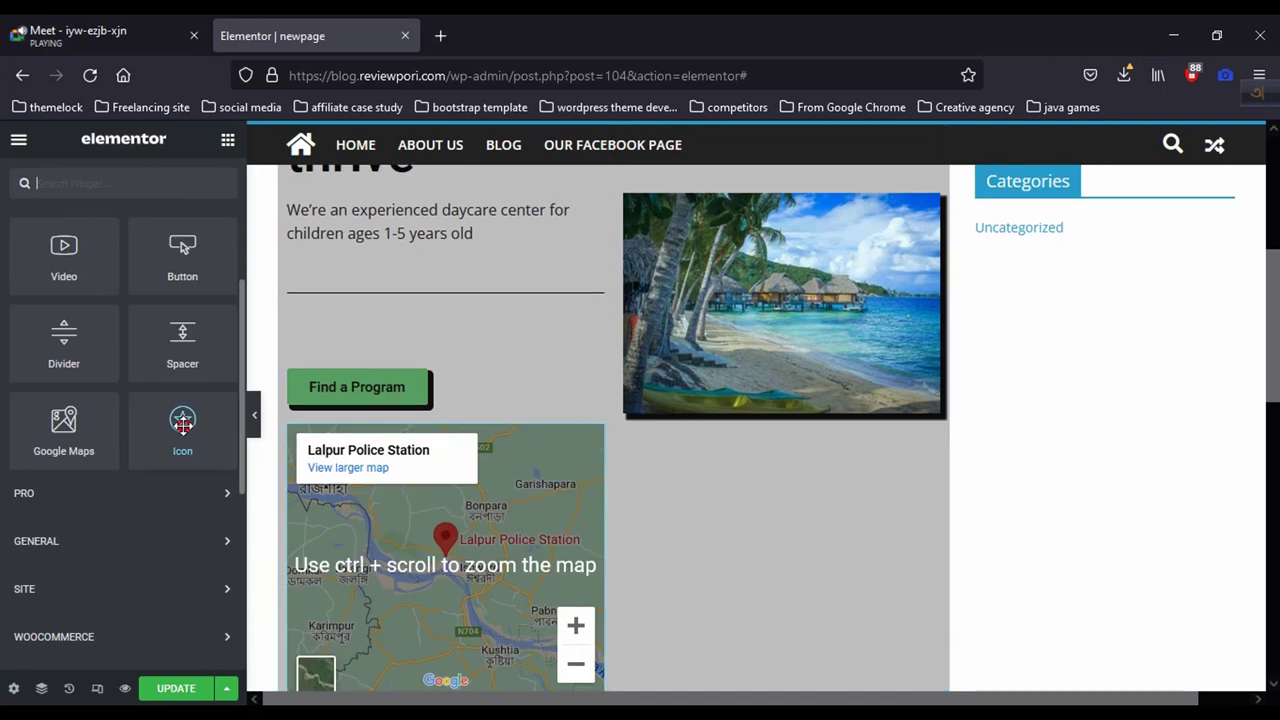
pyautogui.moveTo(183, 428); pyautogui.dragTo(690, 410)
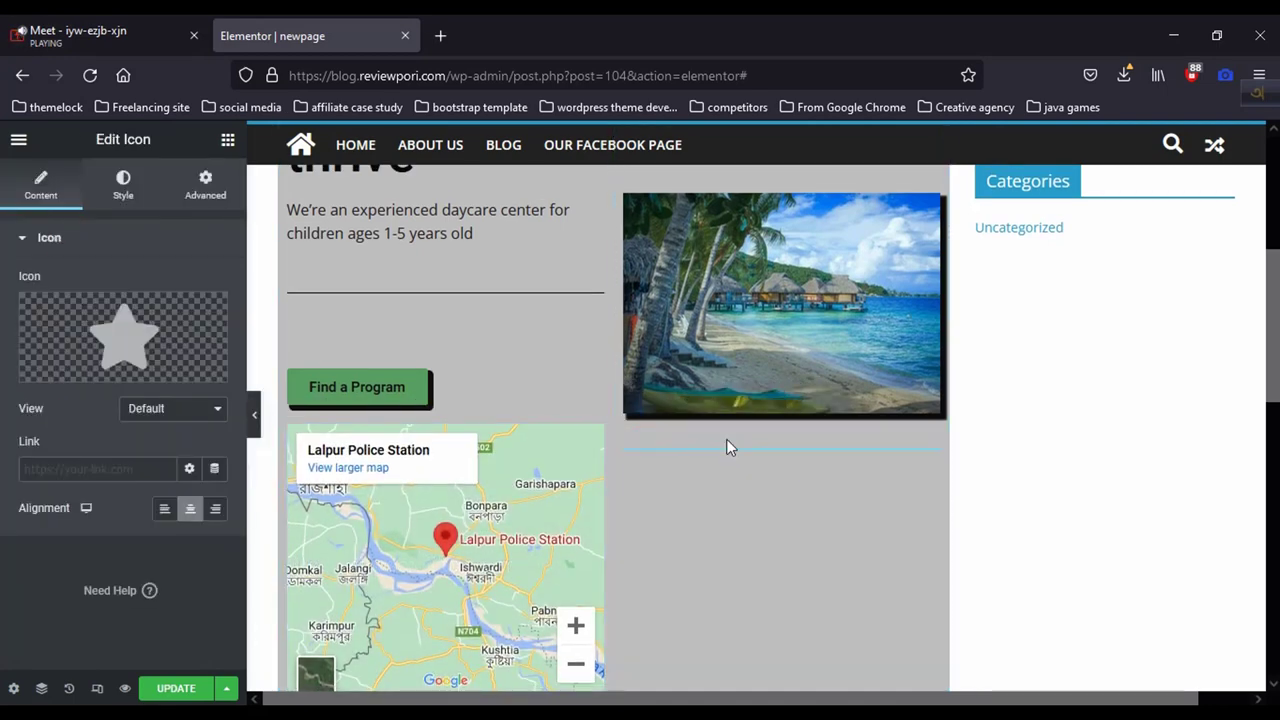
pyautogui.scroll(-1, 705, 457)
# Step: Open the icon library to find a replacement for the widget's star icon by name
pyautogui.moveTo(149, 335)
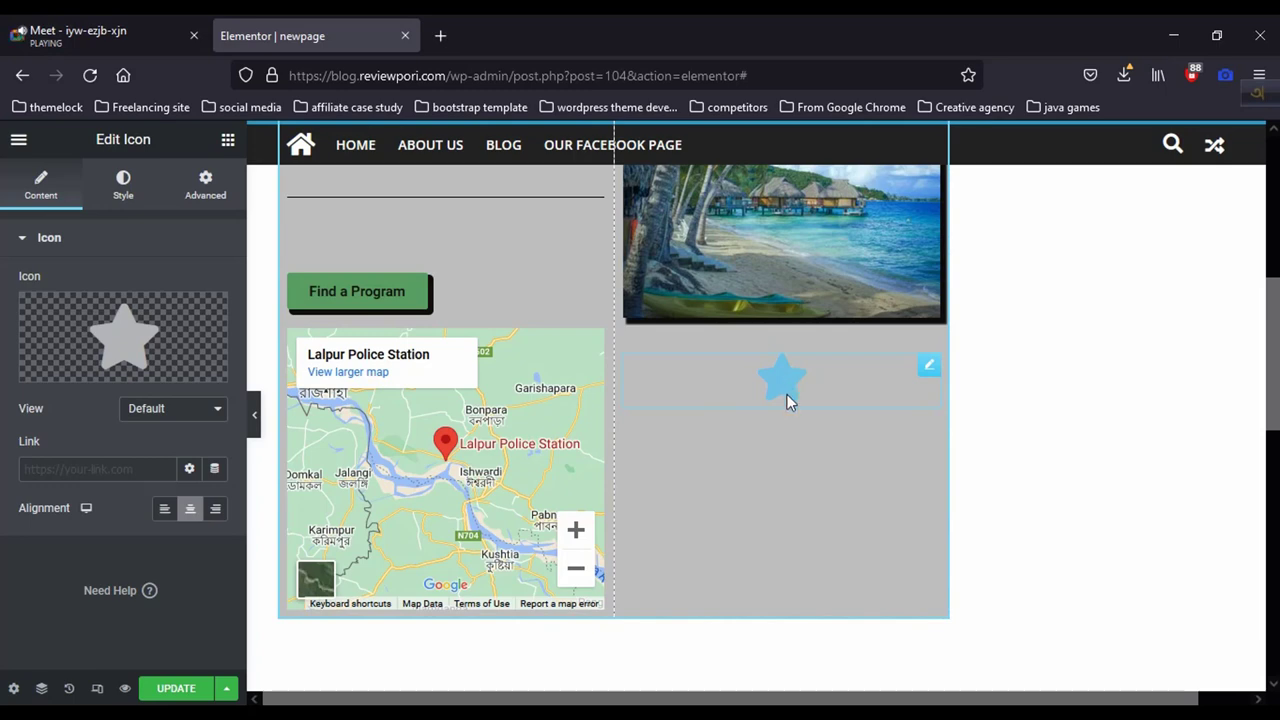
pyautogui.click(128, 335)
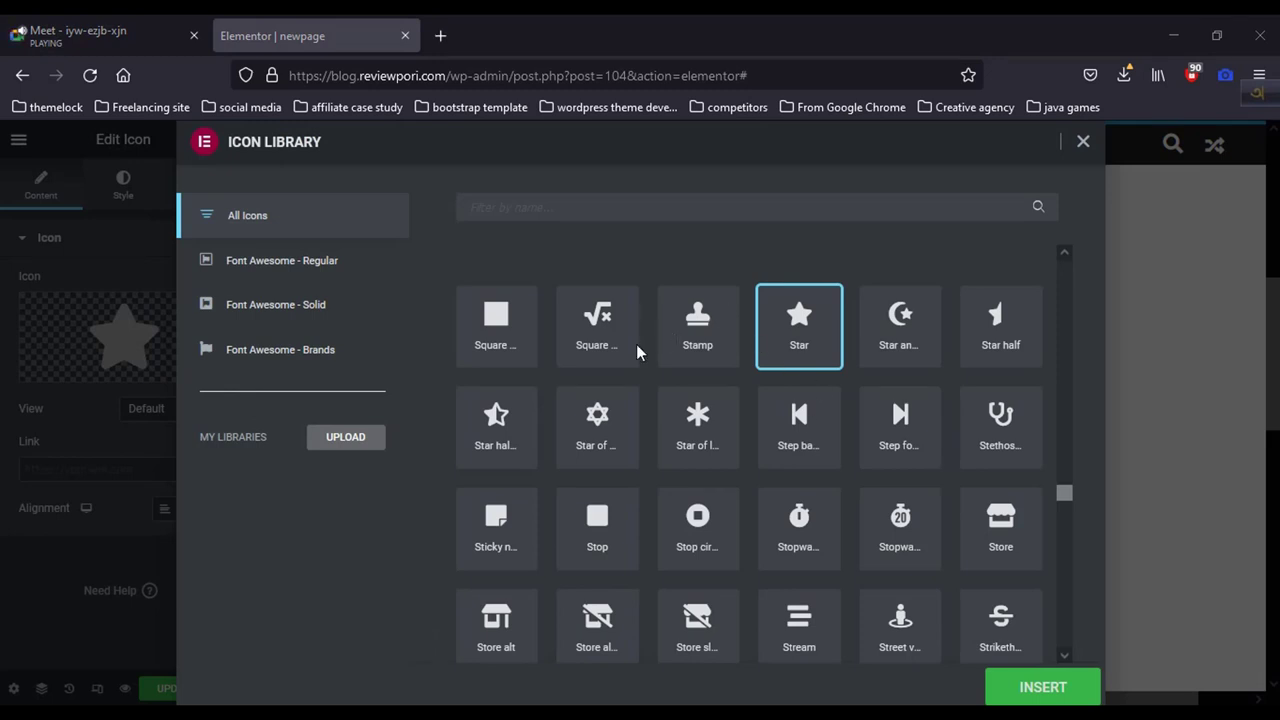
pyautogui.click(576, 214)
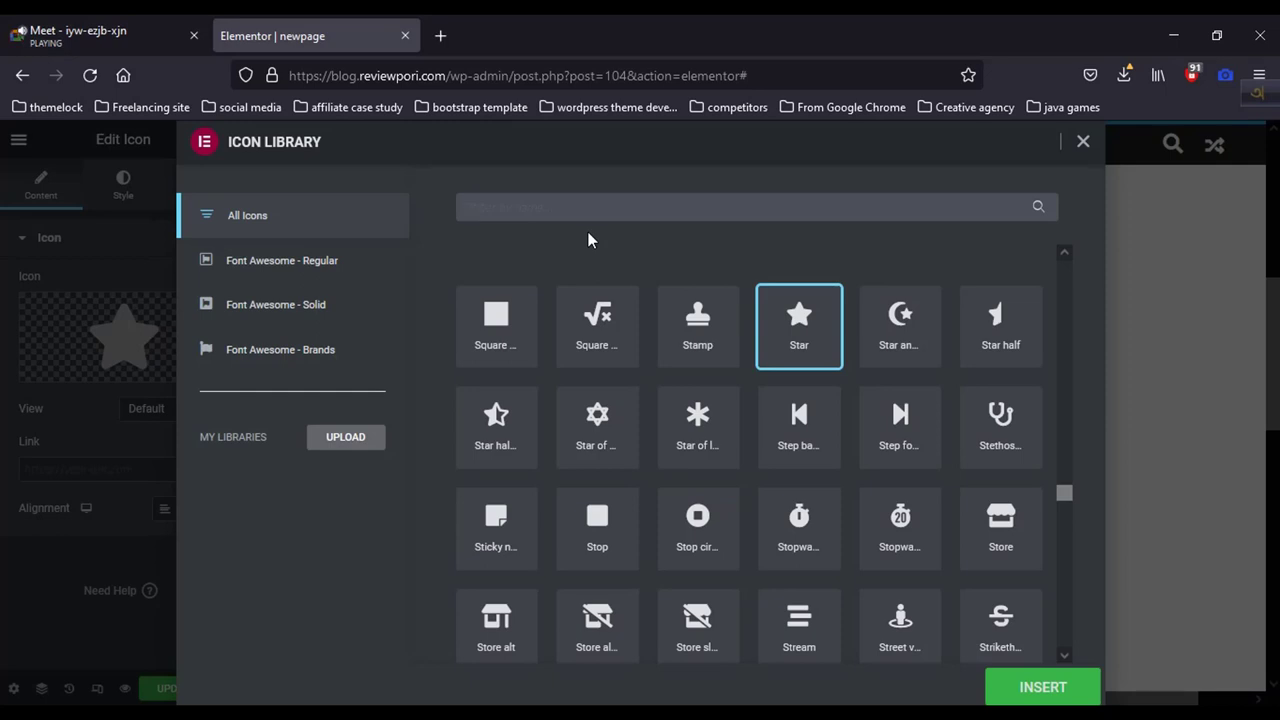
pyautogui.write('s')
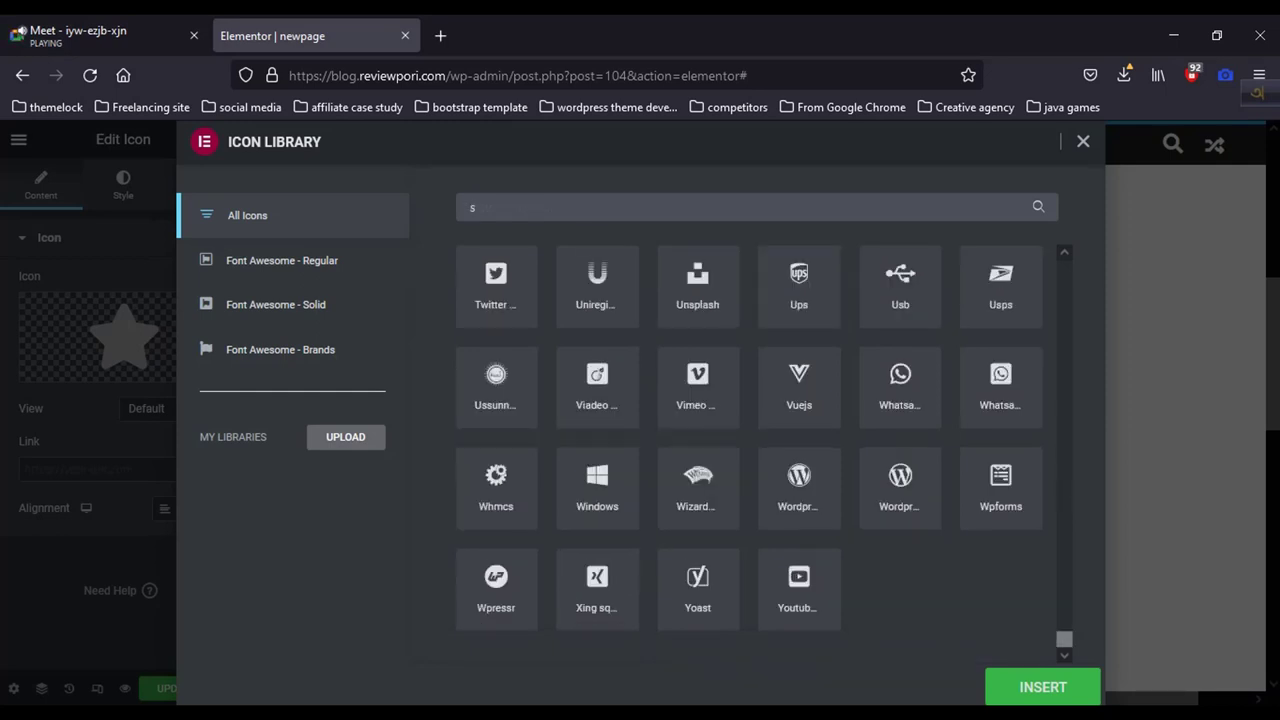
pyautogui.write('mart')
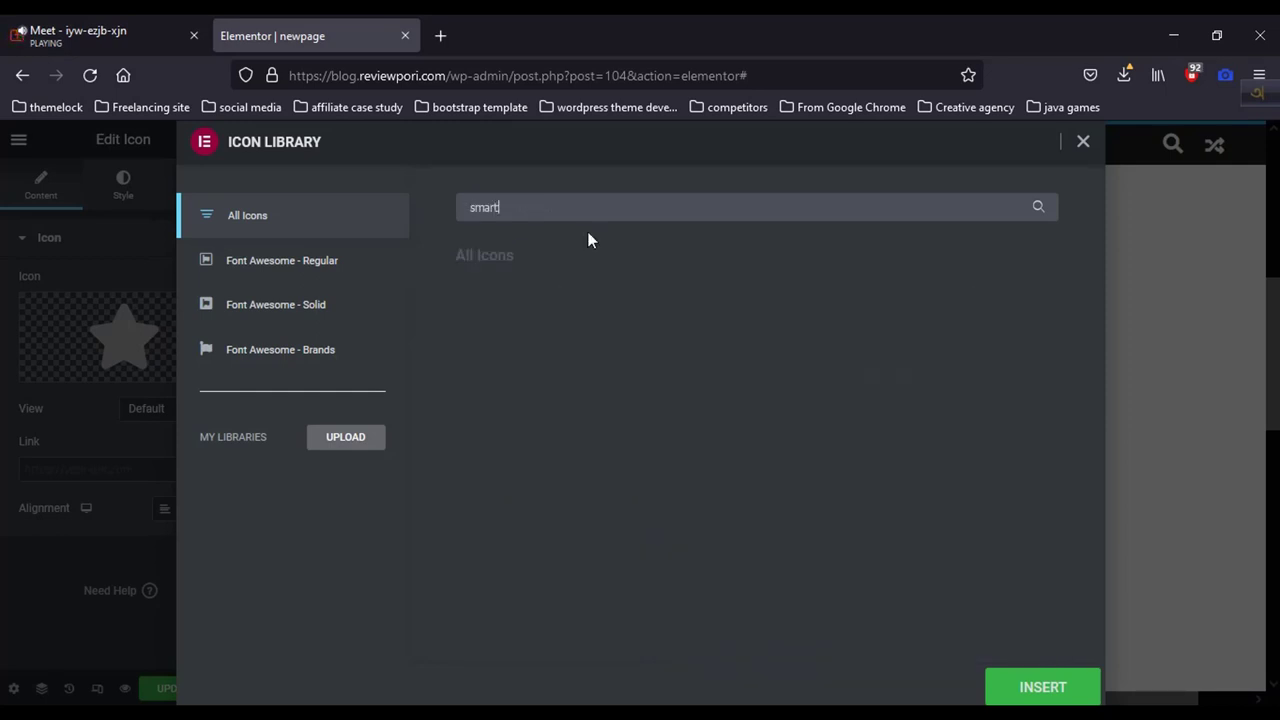
pyautogui.press('BackSpace')
pyautogui.press('BackSpace')
pyautogui.press('BackSpace')
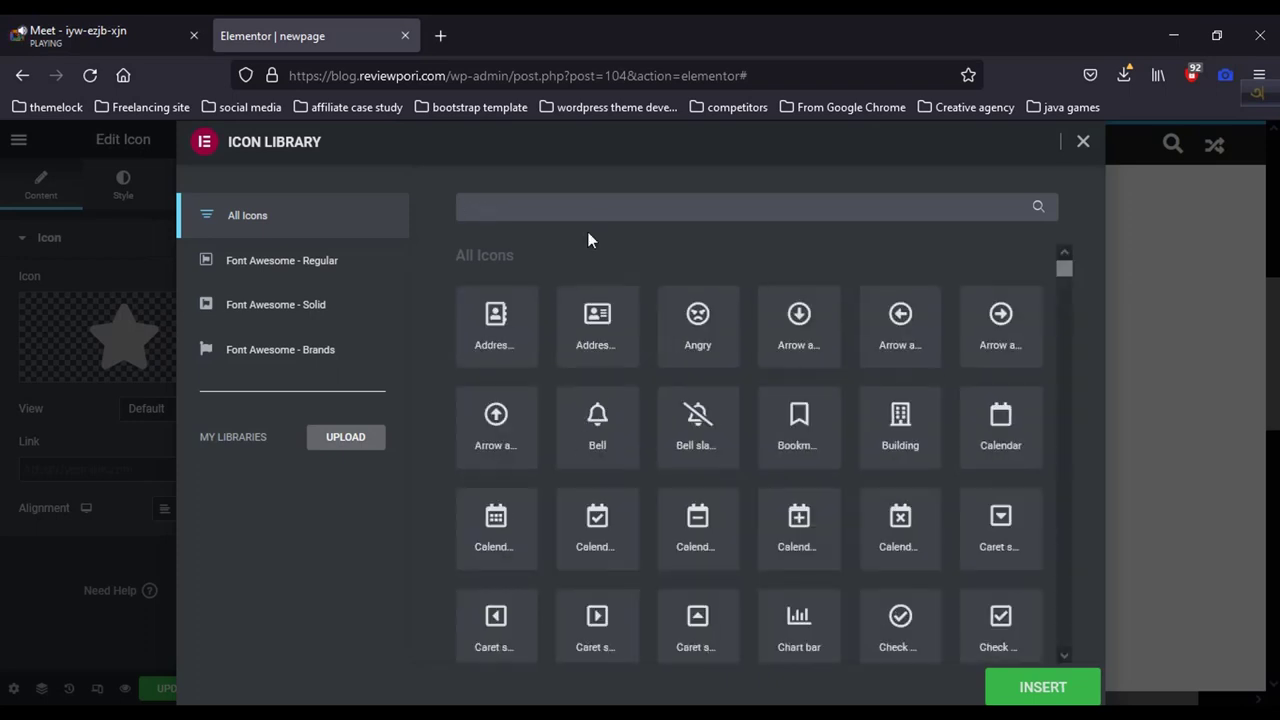
# Step: Search the icon library for "mobile" and insert the Mobile alt icon
pyautogui.write('mobile')
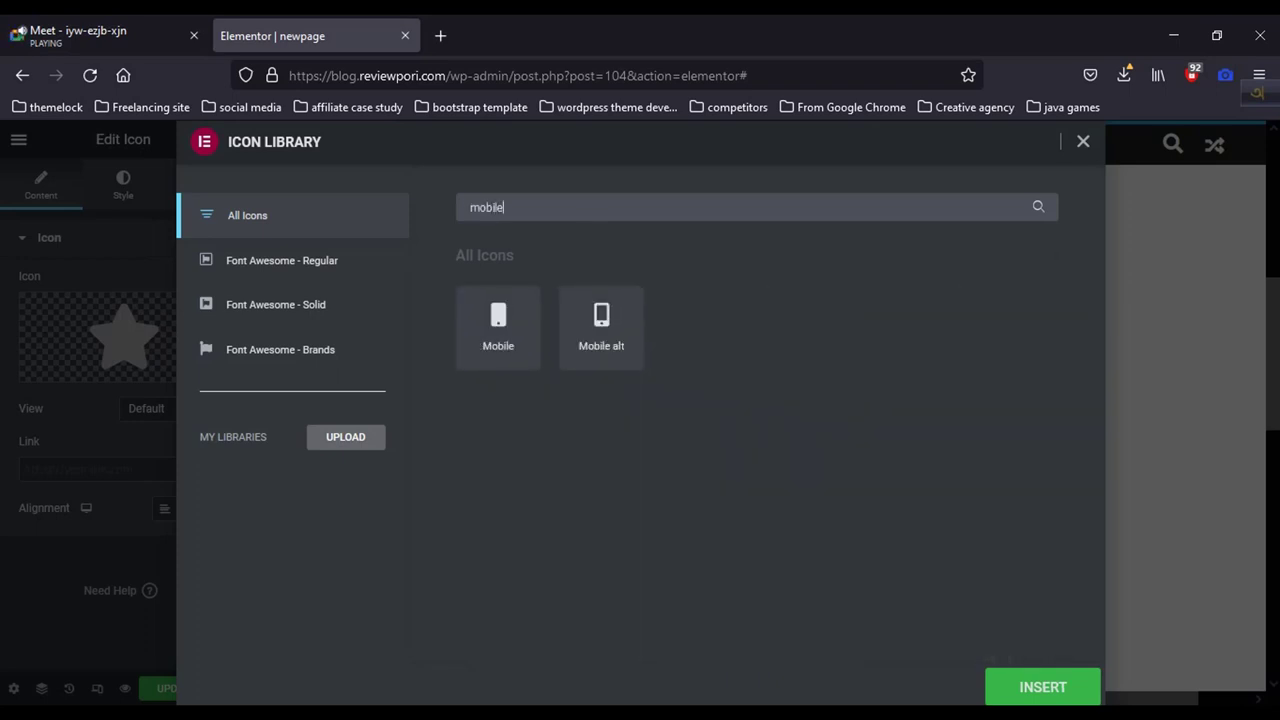
pyautogui.click(602, 326)
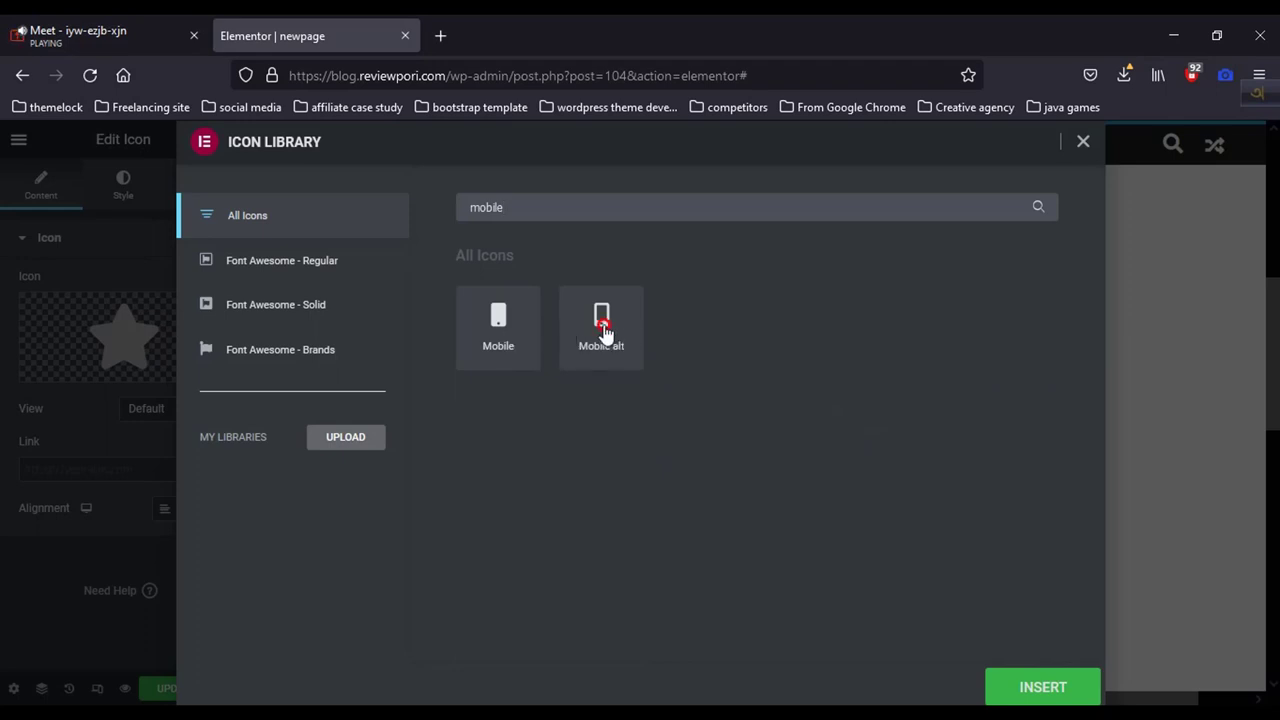
pyautogui.click(1040, 688)
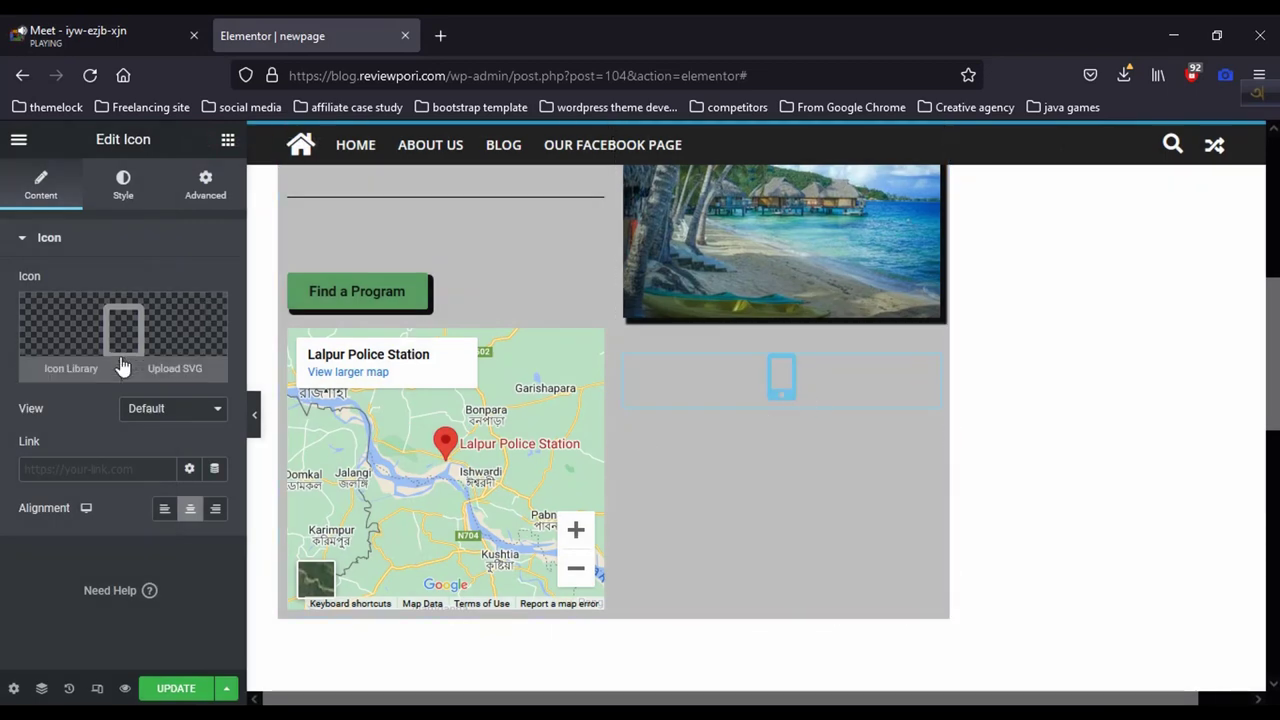
# Step: Change the mobile icon's normal primary color to near-black
pyautogui.click(123, 190)
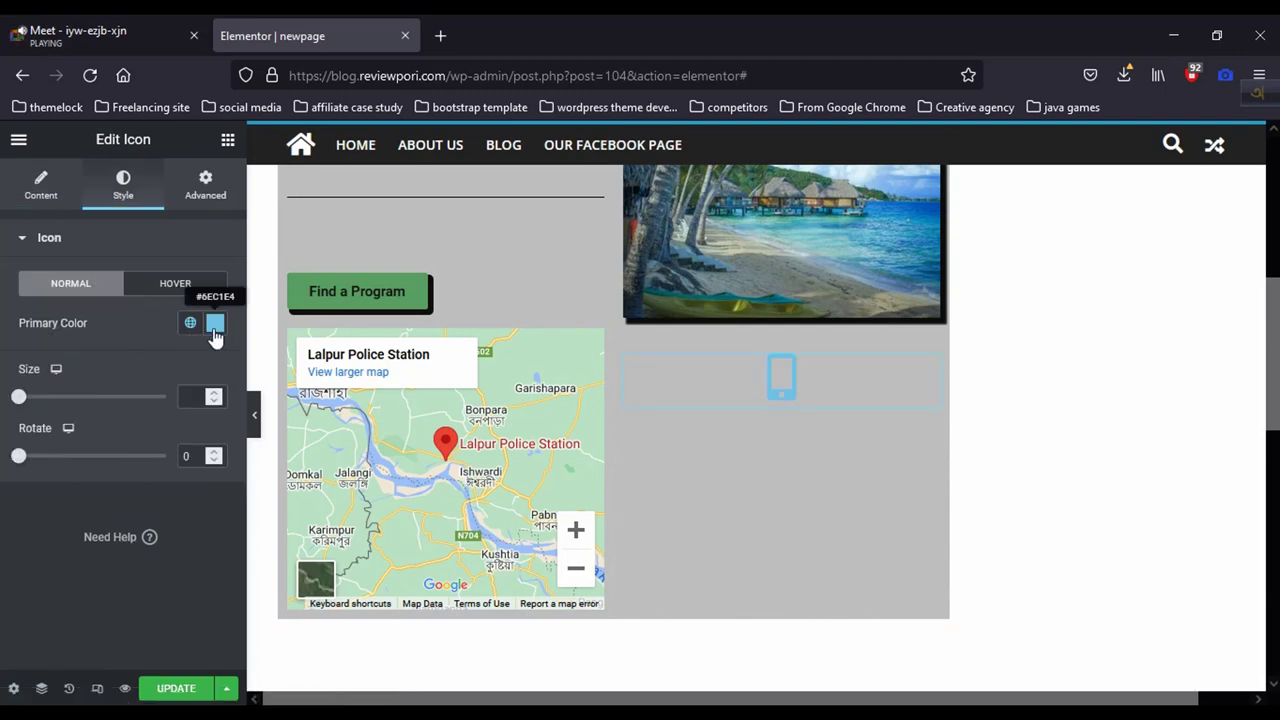
pyautogui.click(215, 324)
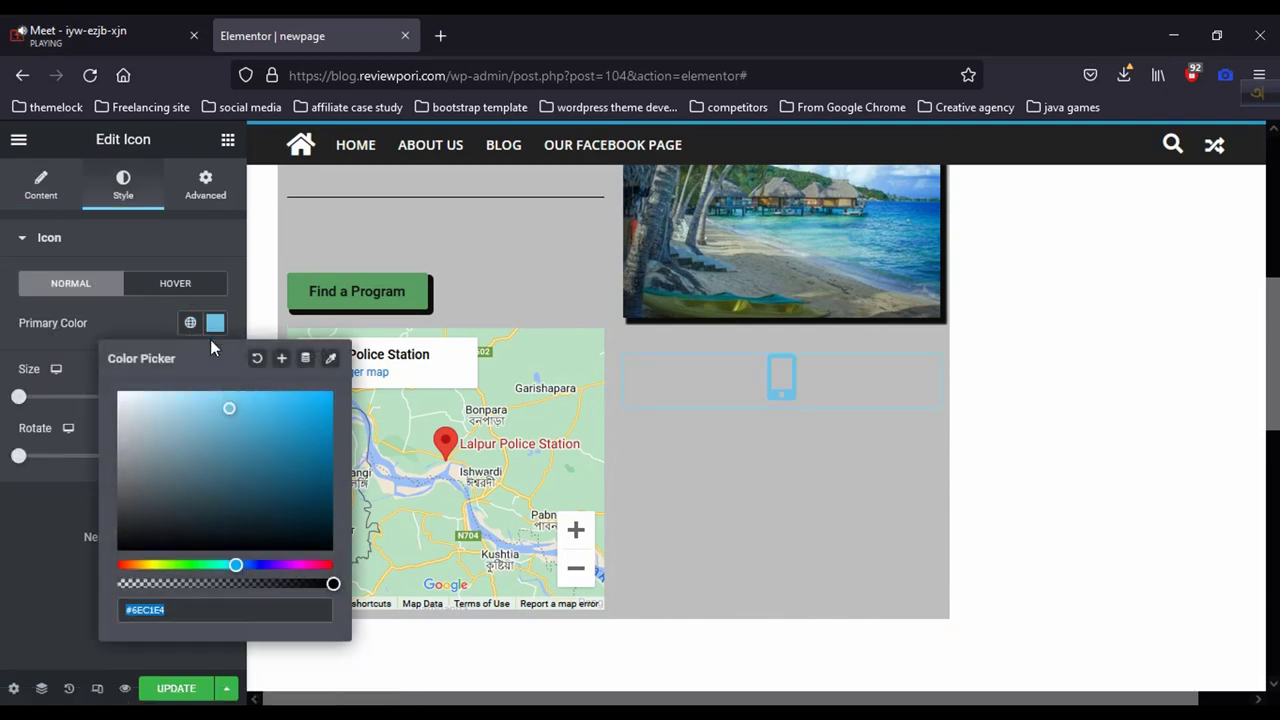
pyautogui.click(149, 537)
pyautogui.click(146, 318)
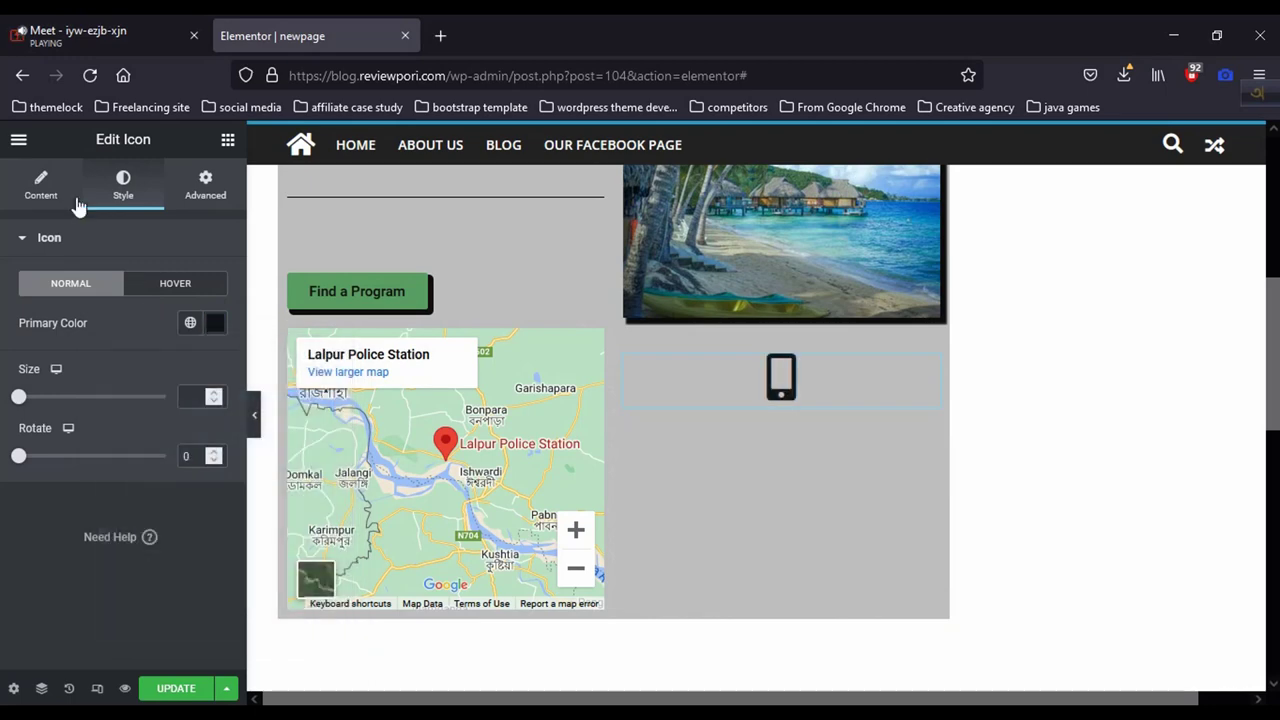
# Step: Try the Stacked and Framed views on the mobile icon and restore the Default view
pyautogui.click(41, 186)
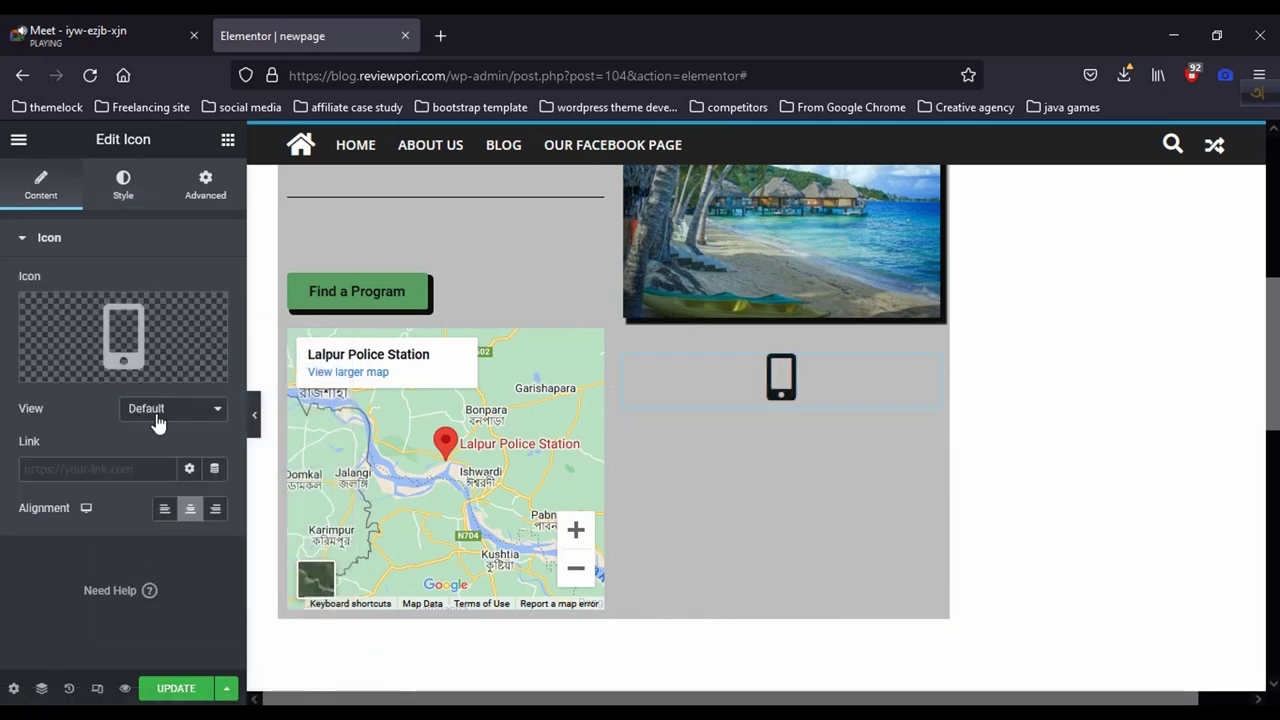
pyautogui.click(157, 412)
pyautogui.click(158, 455)
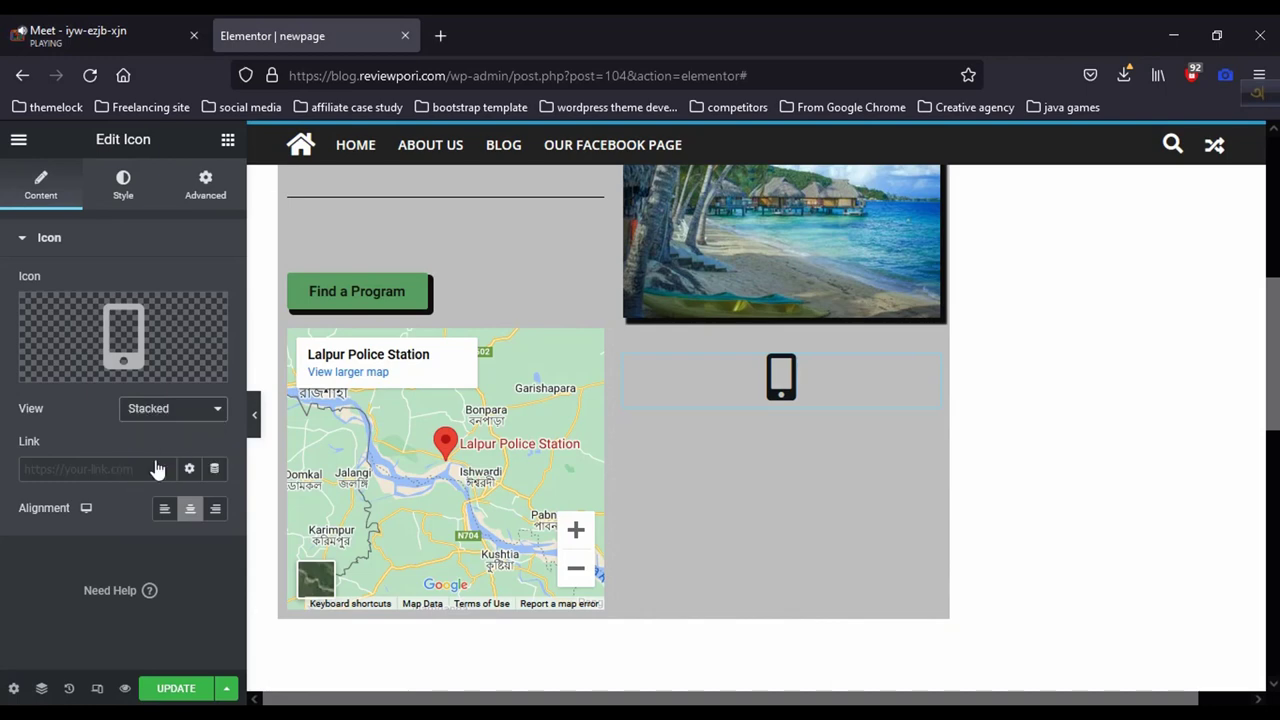
pyautogui.click(161, 412)
pyautogui.click(155, 478)
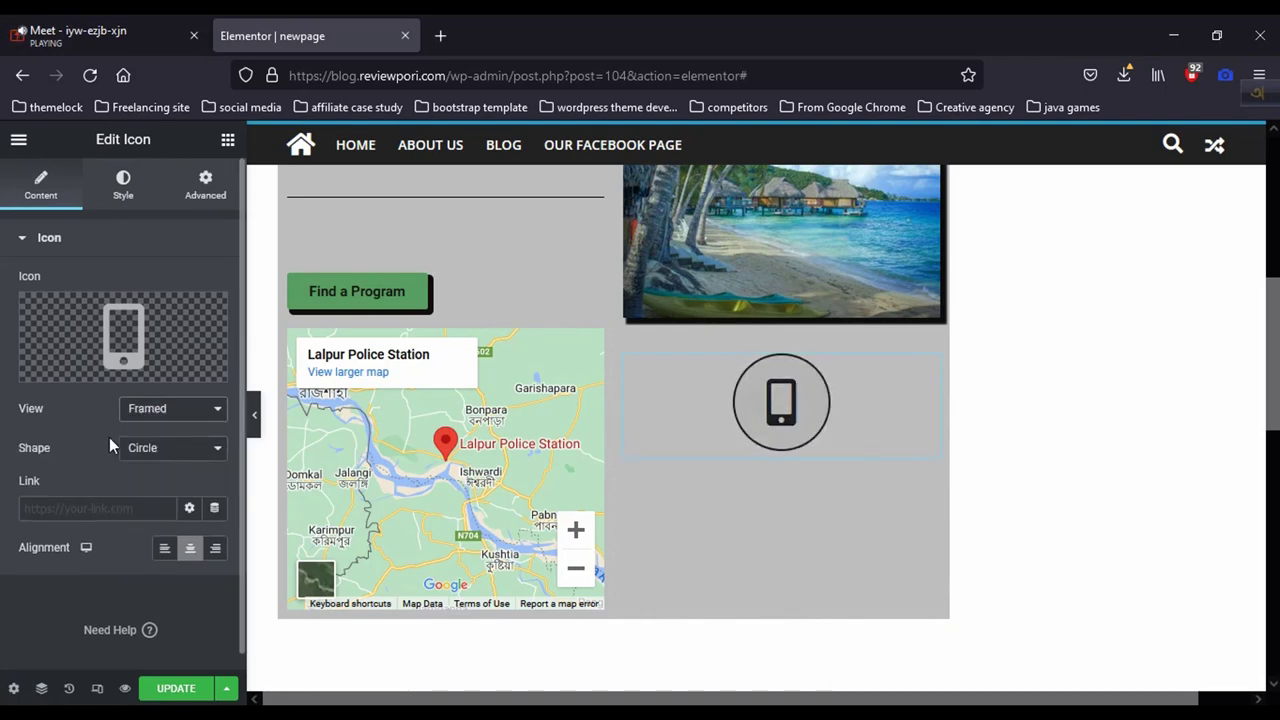
pyautogui.click(150, 412)
pyautogui.click(145, 437)
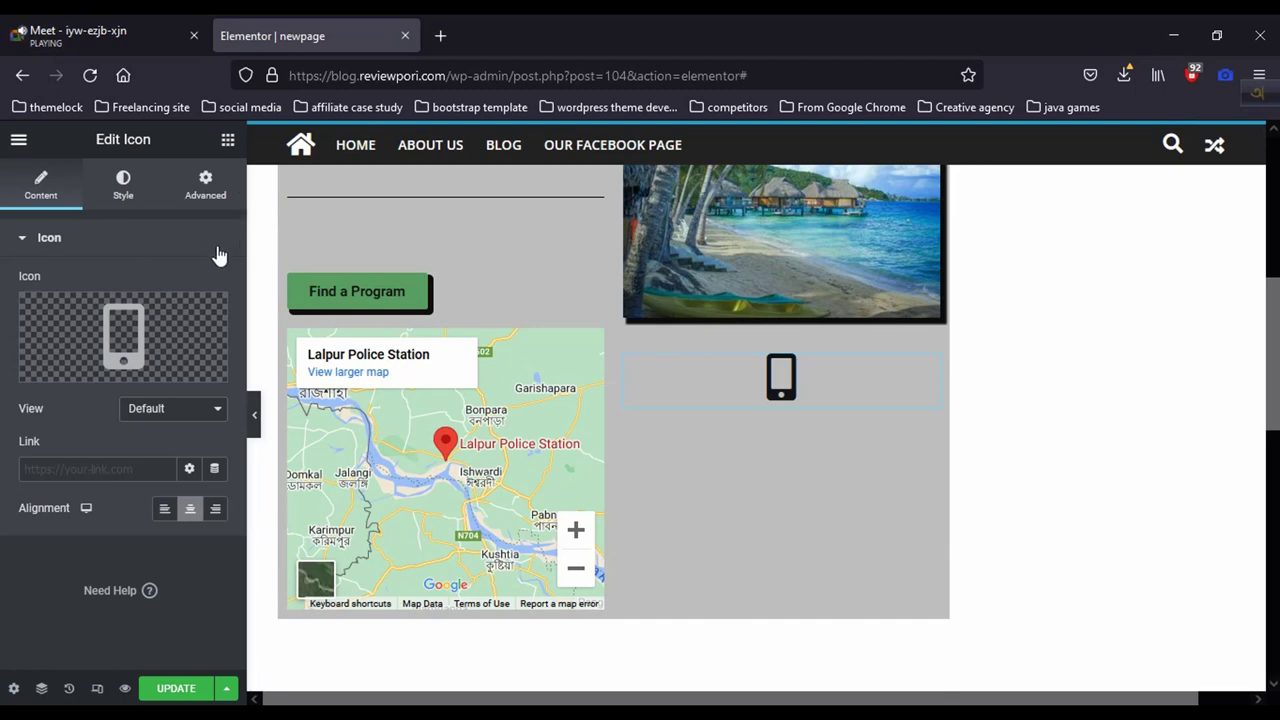
# Step: Add a Heading widget below the mobile icon with the title "Our Smartphone brand"
pyautogui.press('Escape')
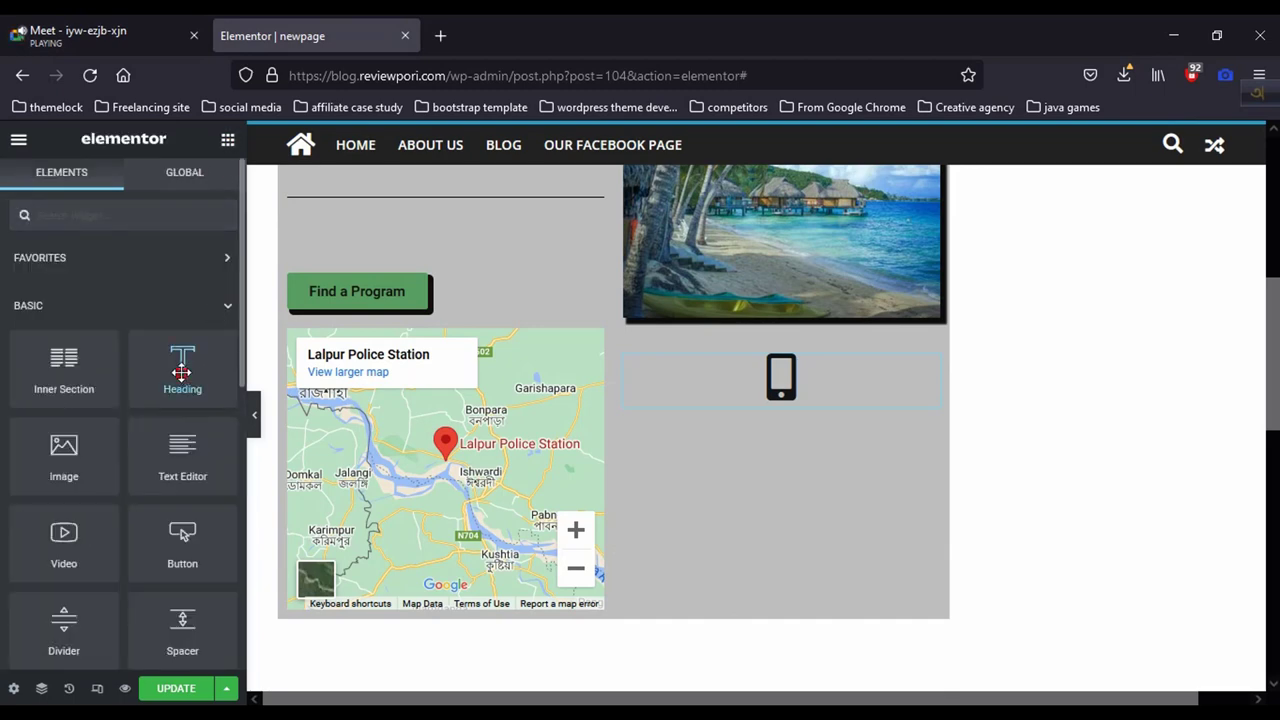
pyautogui.moveTo(181, 372); pyautogui.dragTo(768, 417)
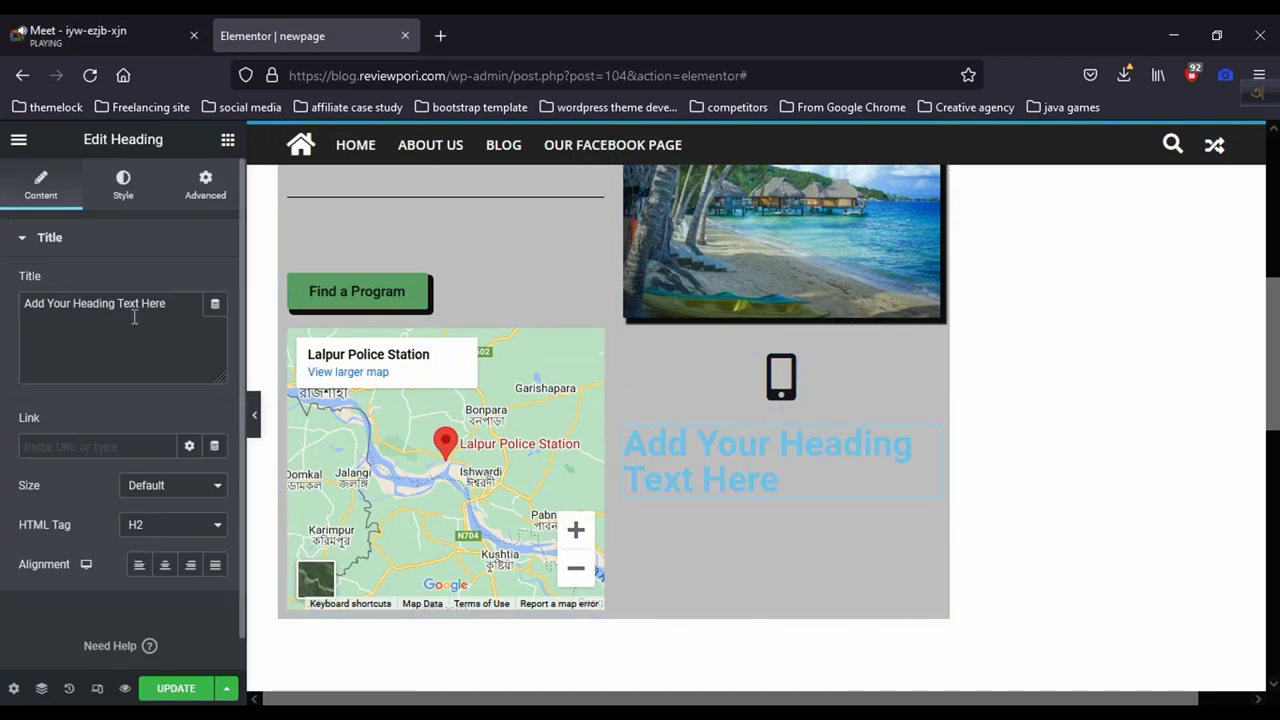
pyautogui.moveTo(172, 303); pyautogui.dragTo(3, 296)
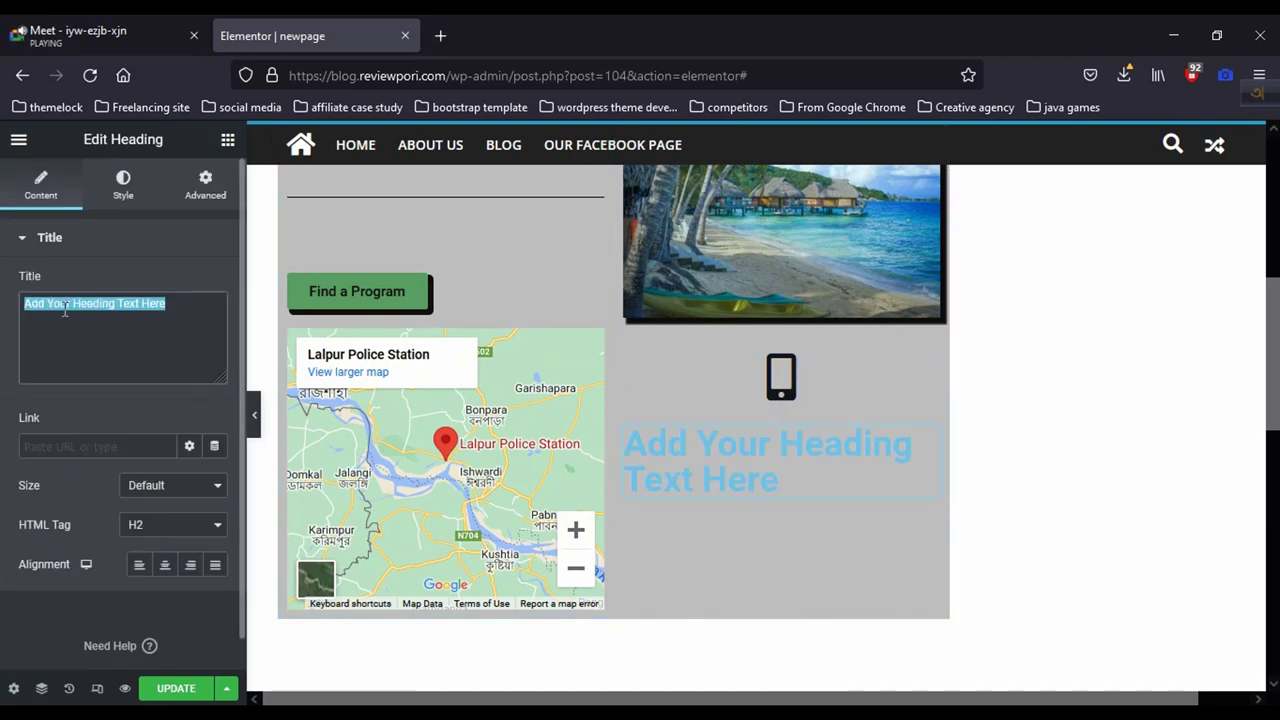
pyautogui.write('S')
pyautogui.press('BackSpace')
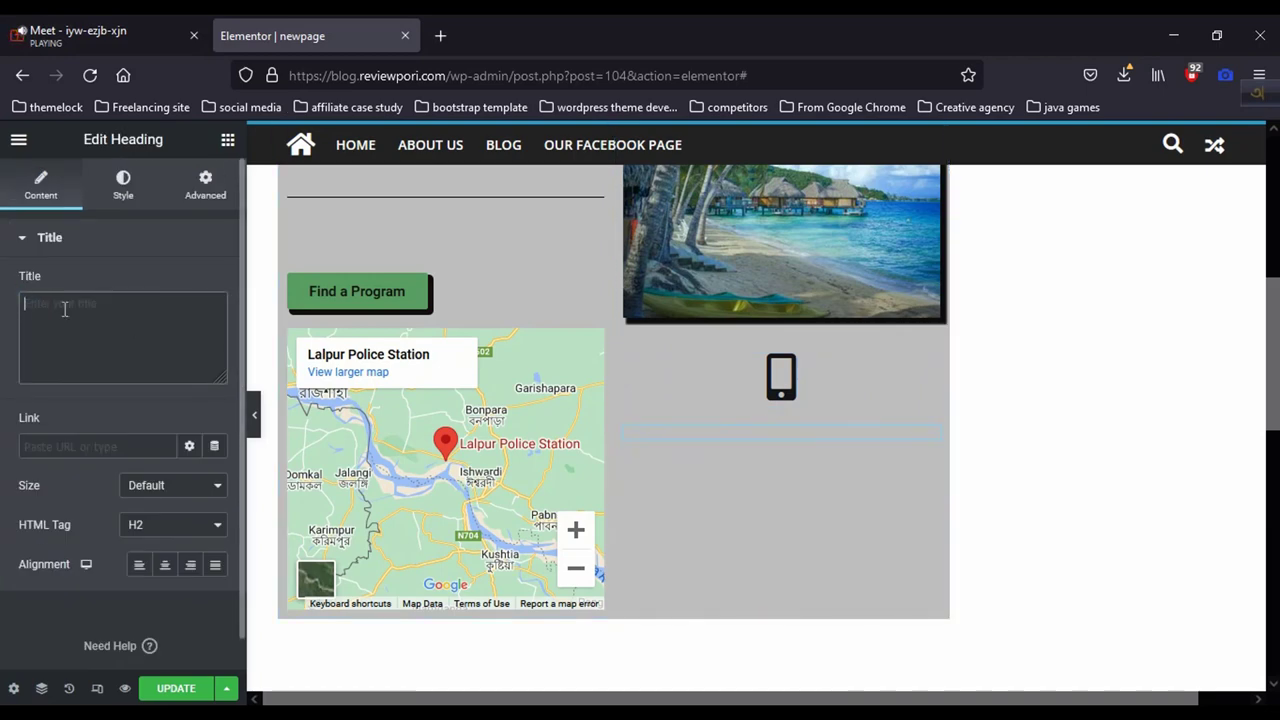
pyautogui.write('Su')
pyautogui.press('BackSpace')
pyautogui.press('BackSpace')
pyautogui.write('O')
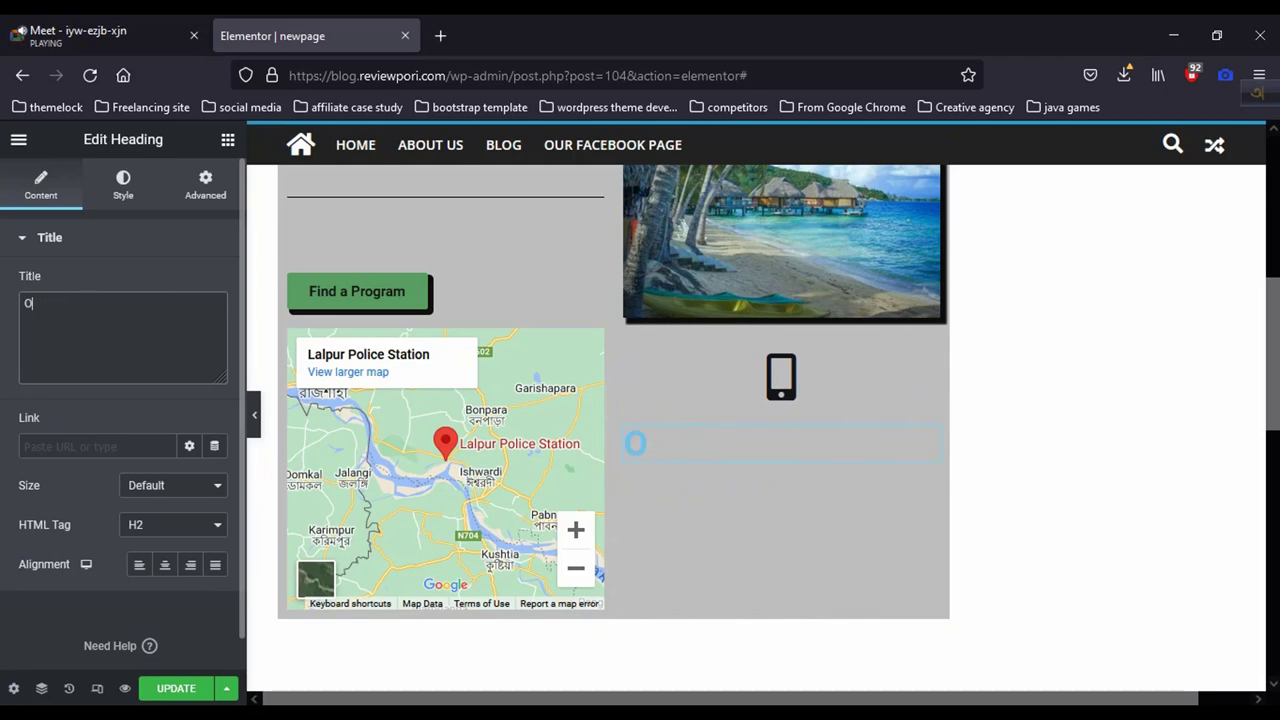
pyautogui.write('ur Sm')
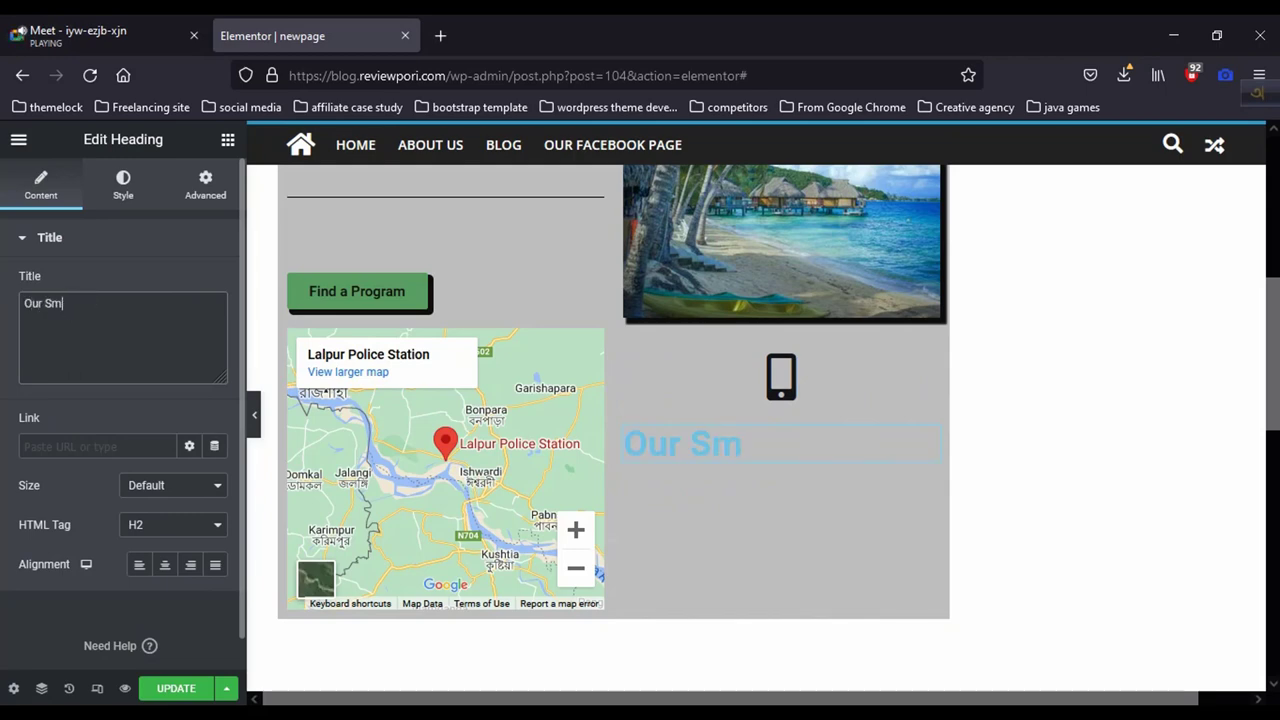
pyautogui.write('artphone brand')
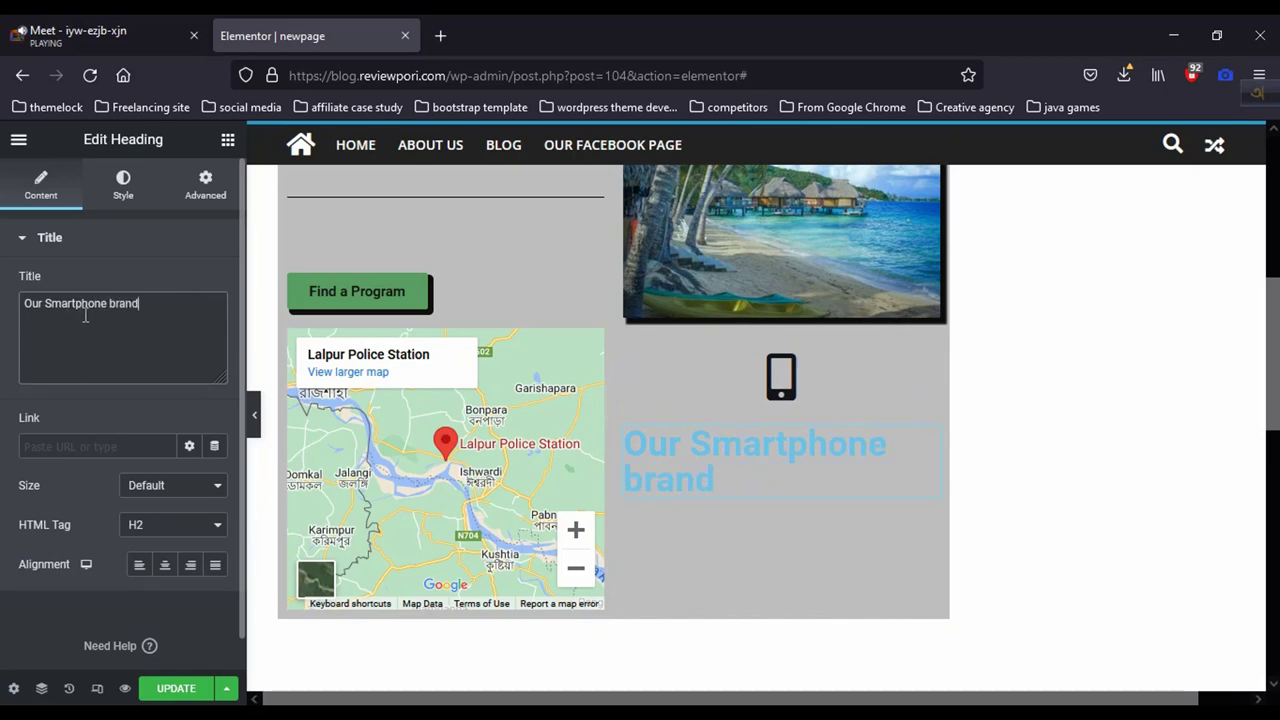
# Step: Set the Our Smartphone brand heading's HTML tag to p and its text color to #0F1213
pyautogui.click(162, 532)
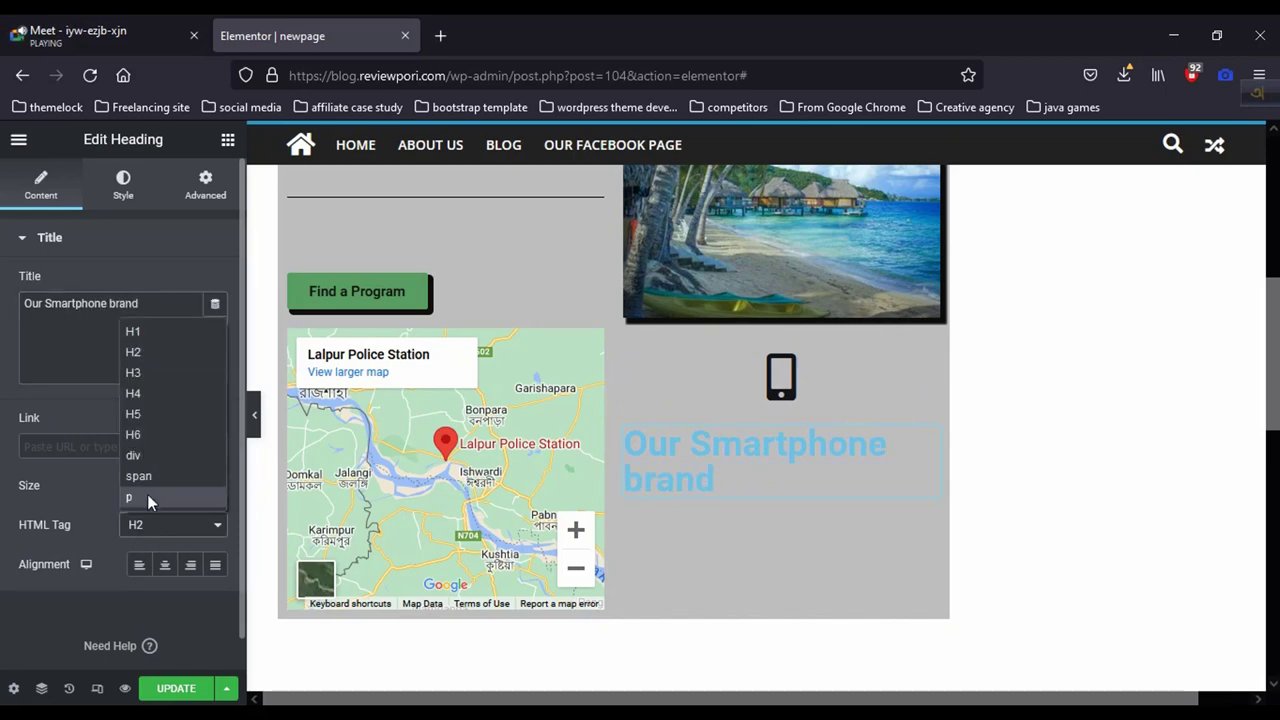
pyautogui.click(147, 494)
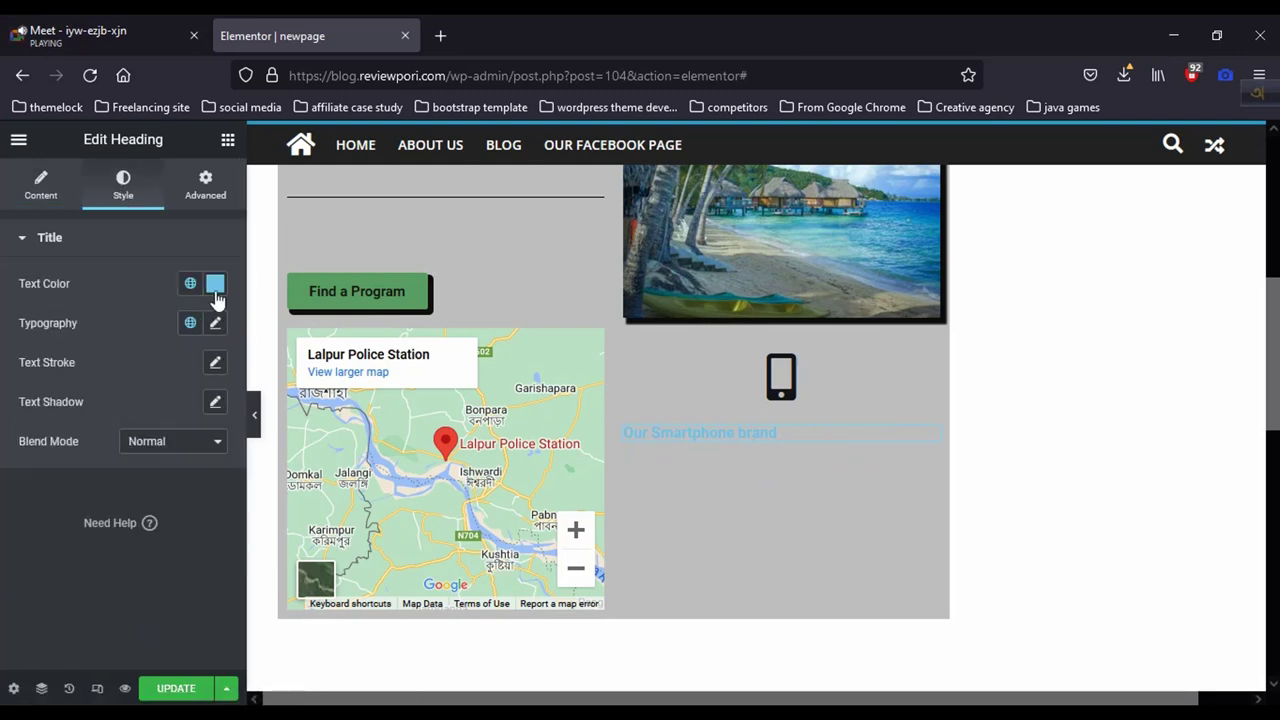
pyautogui.click(215, 284)
pyautogui.click(169, 499)
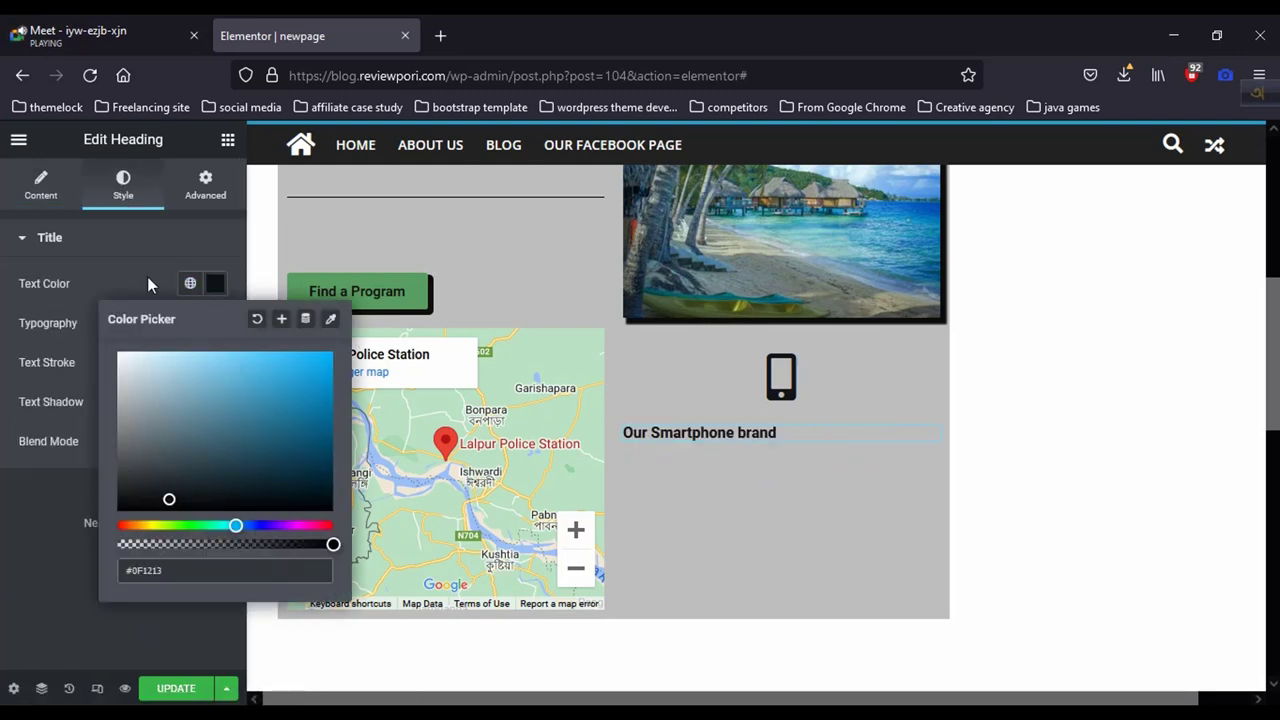
# Step: Center-align the Our Smartphone brand heading below the mobile icon
pyautogui.click(147, 276)
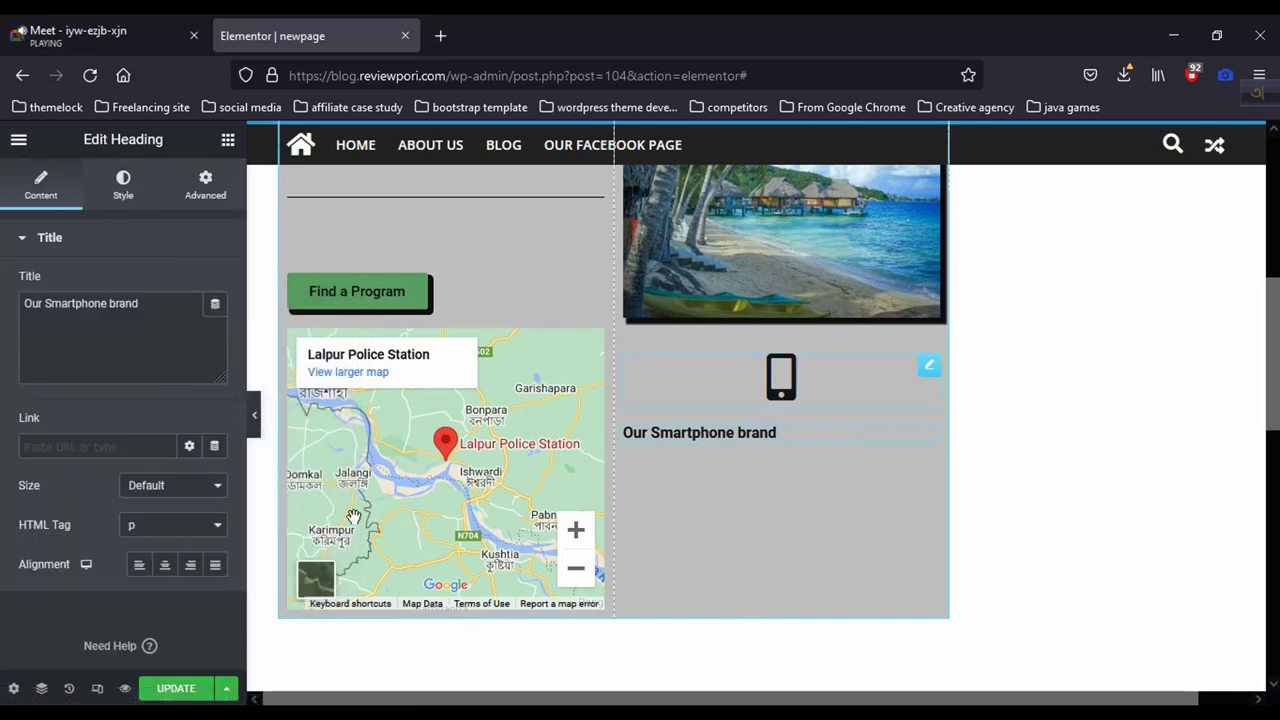
pyautogui.click(170, 568)
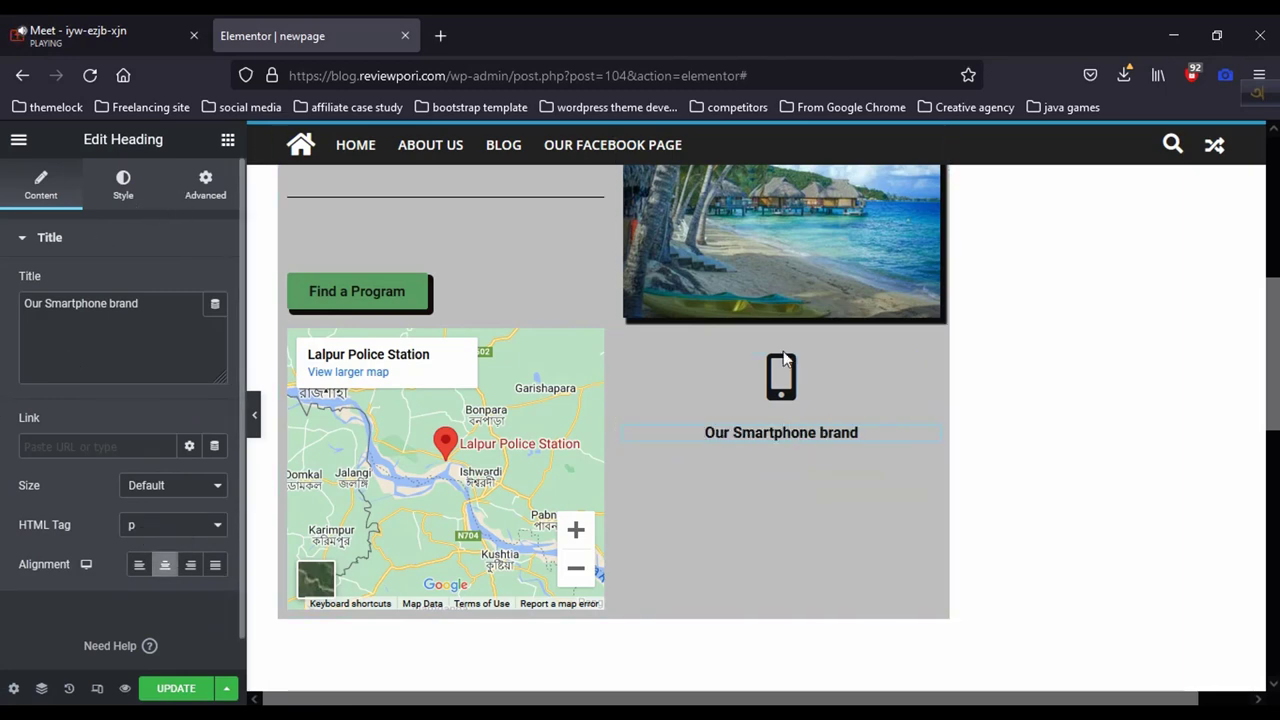
pyautogui.click(716, 365)
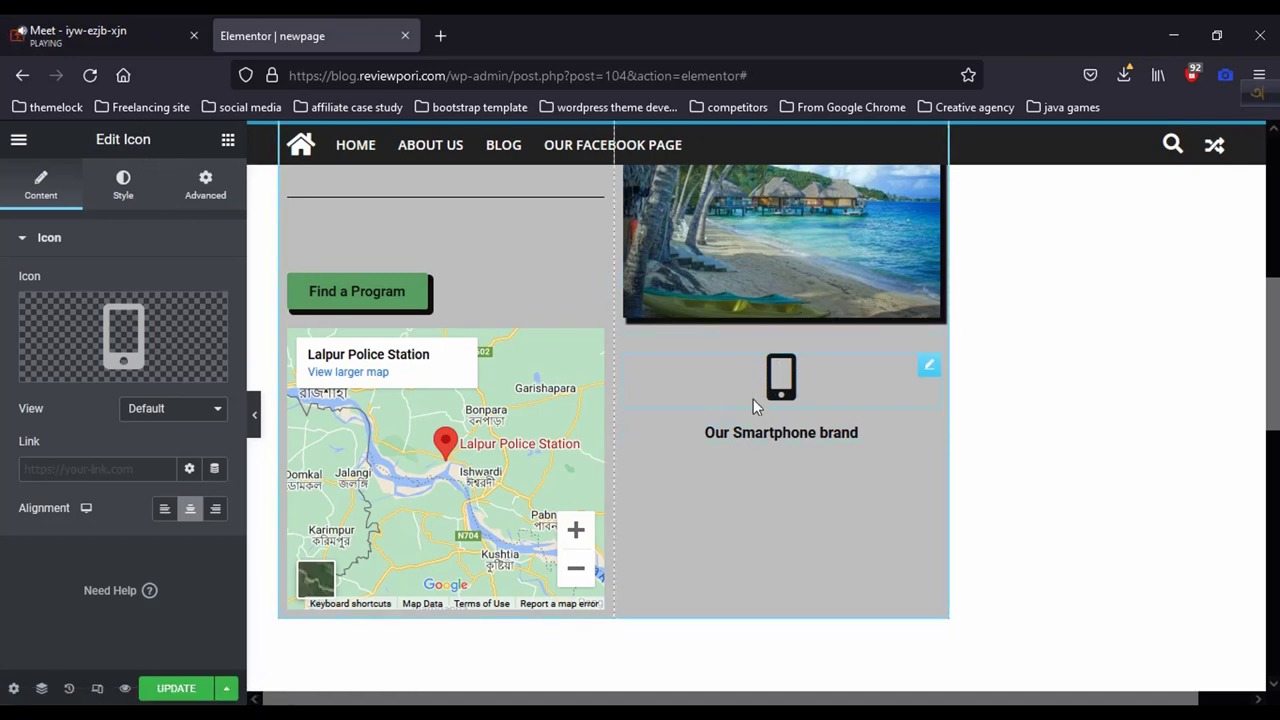
# Step: Review the available widgets in the Basic category of the widget list, and collapse that category
pyautogui.click(226, 145)
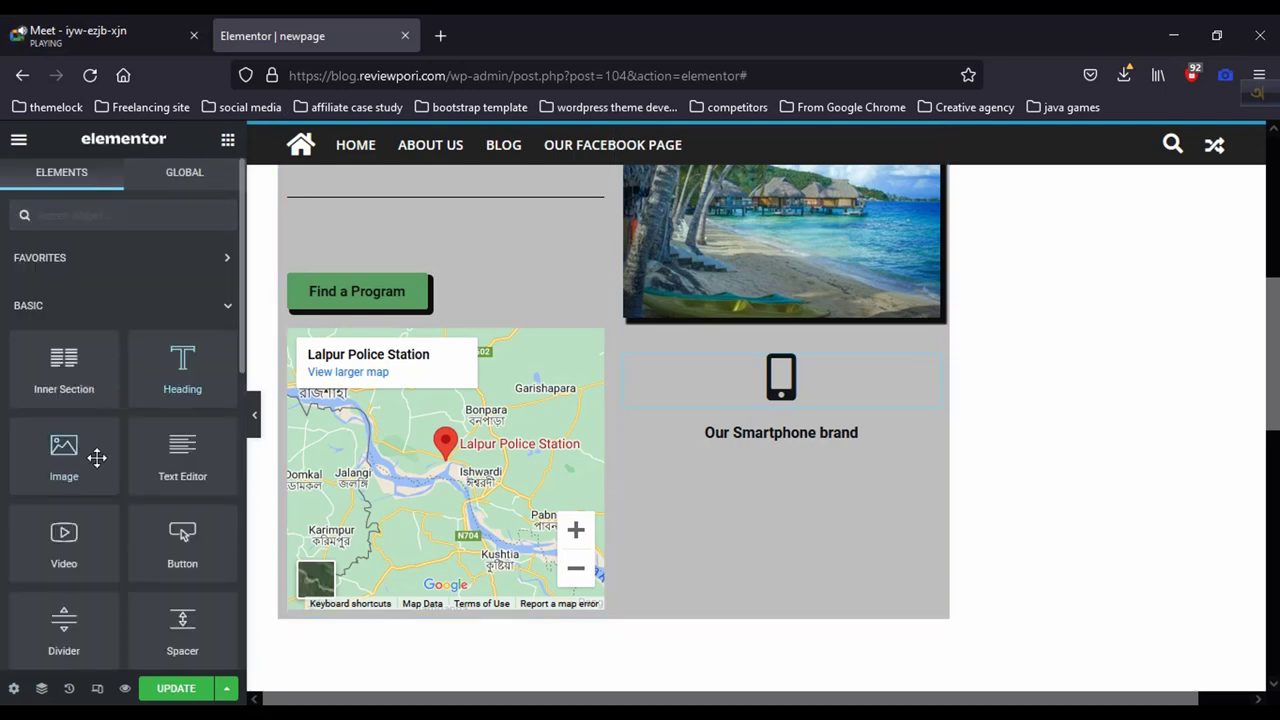
pyautogui.scroll(-5, 206, 471)
pyautogui.scroll(5, 211, 451)
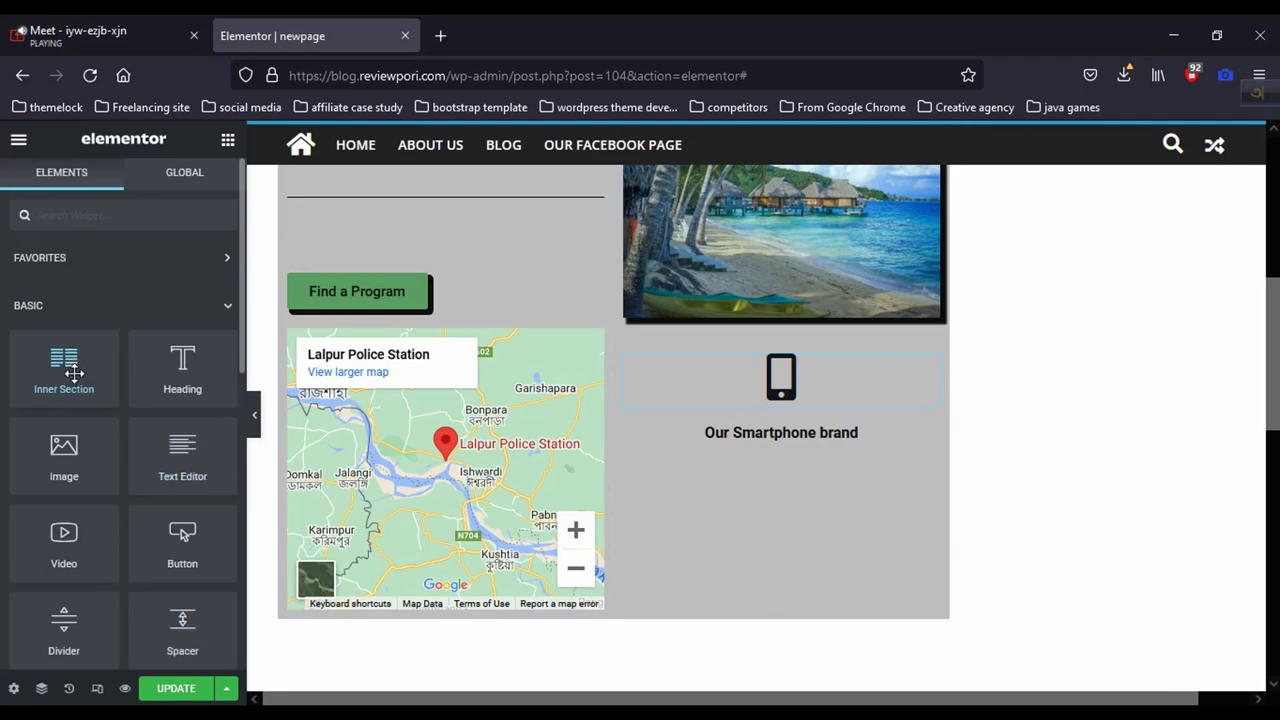
pyautogui.scroll(-3, 114, 391)
pyautogui.scroll(3, 147, 406)
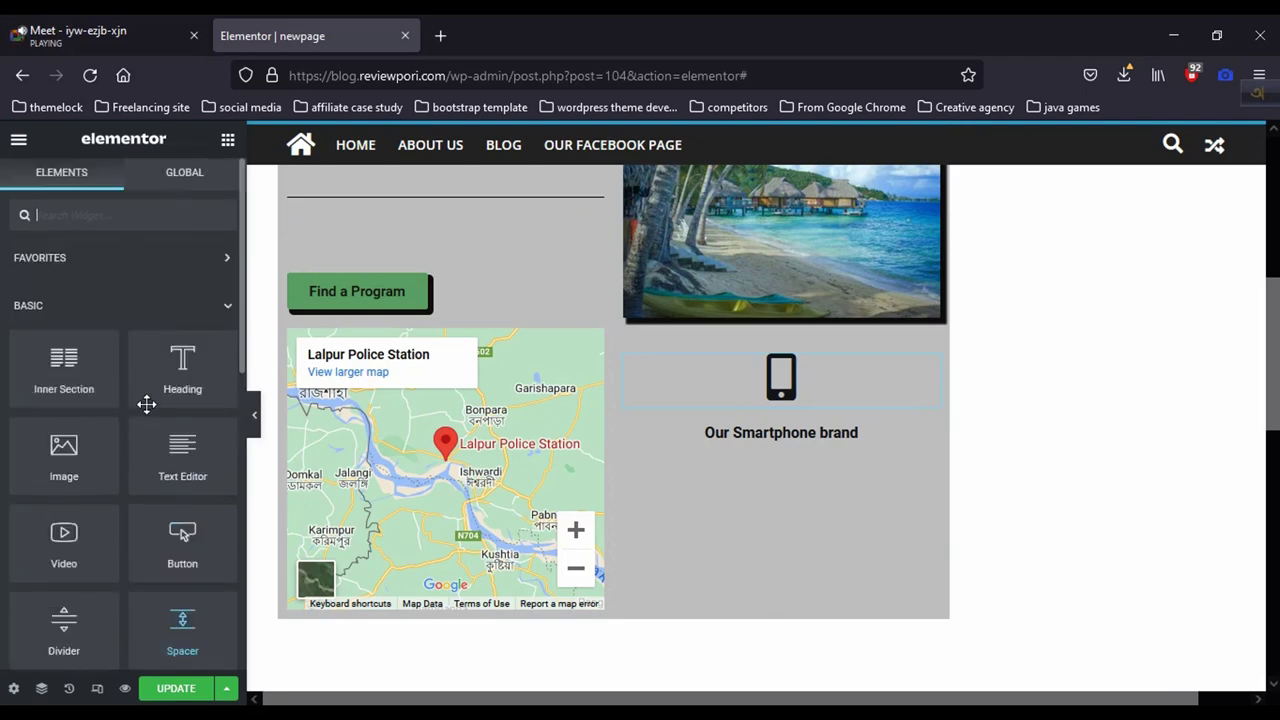
pyautogui.scroll(-1, 140, 390)
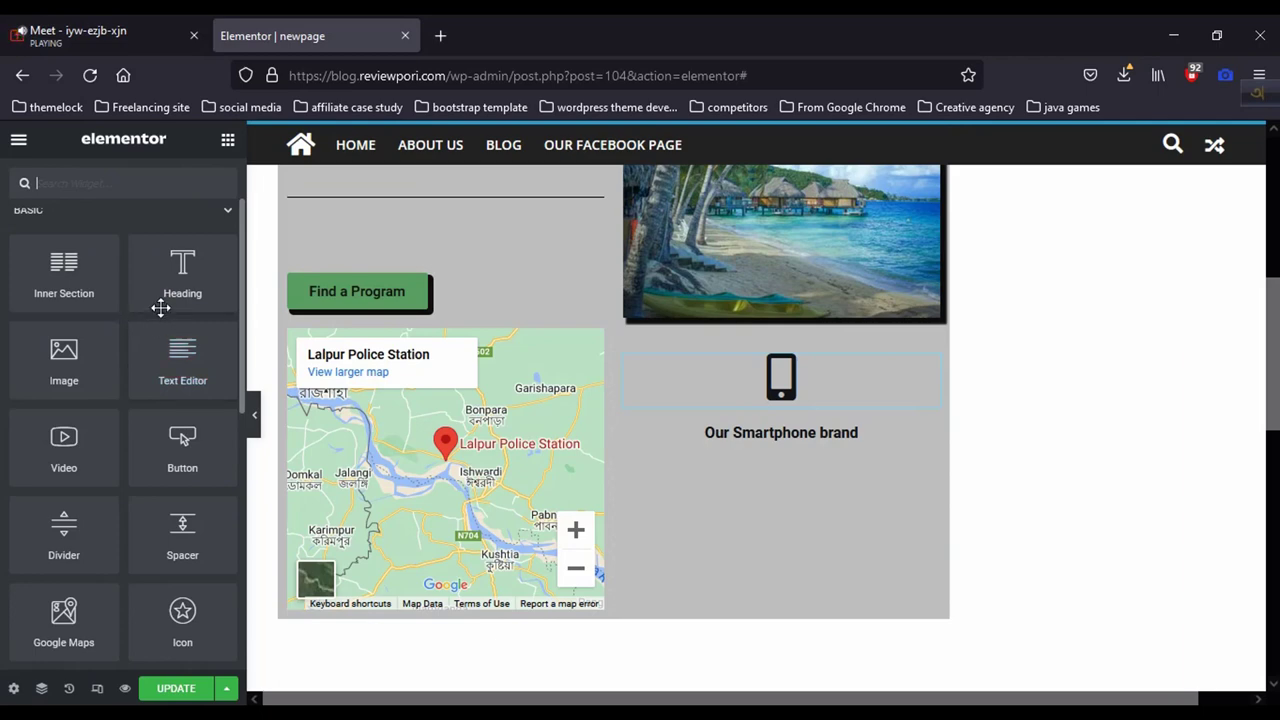
pyautogui.scroll(-1, 157, 306)
pyautogui.scroll(1, 57, 320)
pyautogui.scroll(1, 83, 406)
pyautogui.scroll(-3, 112, 440)
pyautogui.scroll(3, 112, 440)
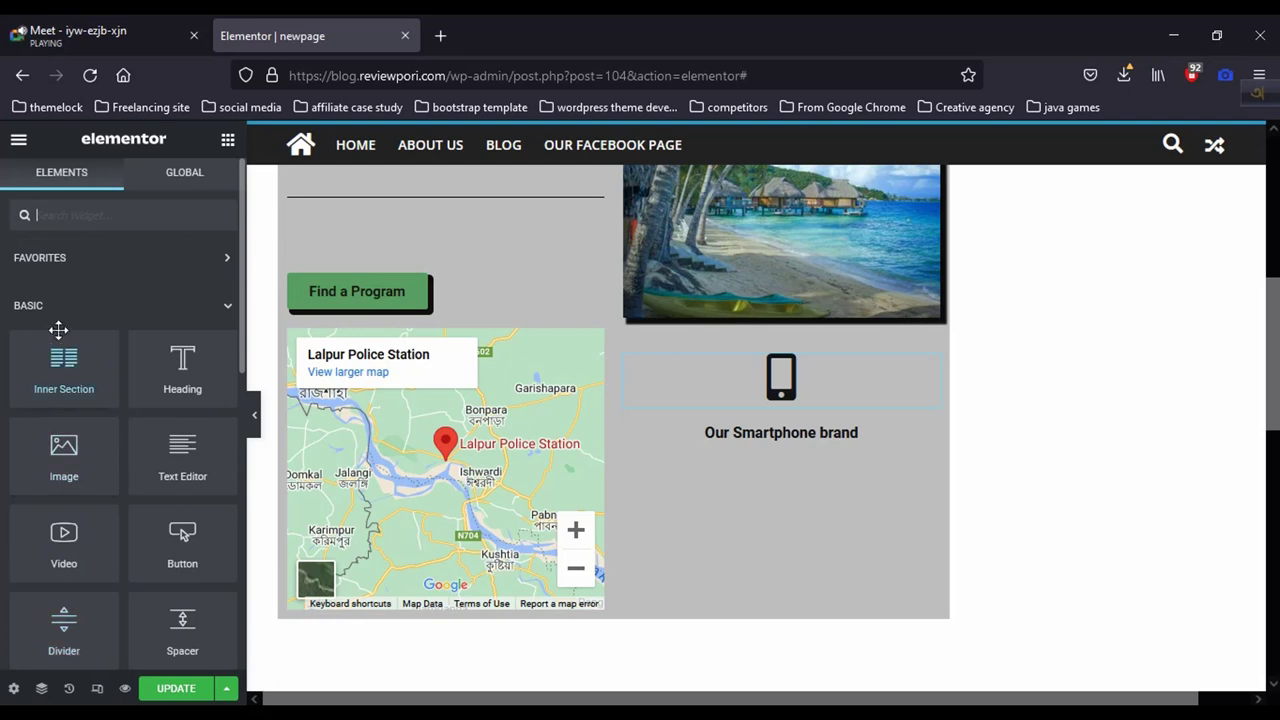
pyautogui.click(75, 305)
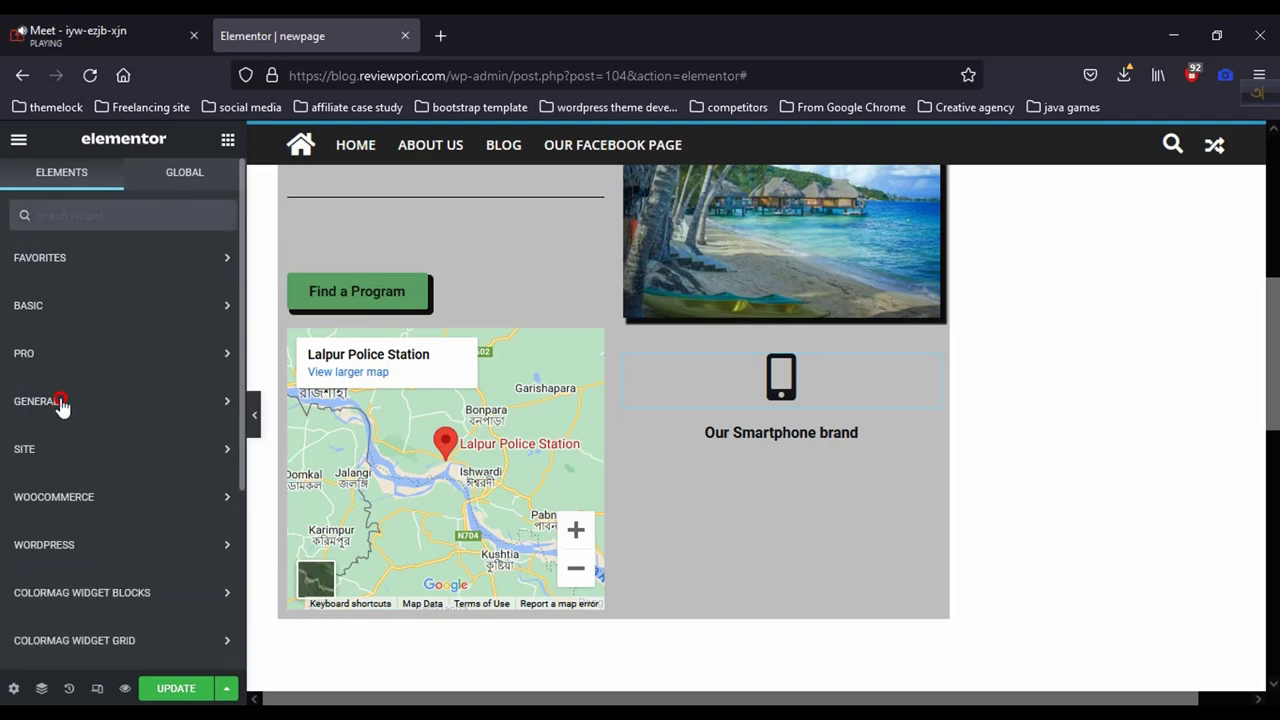